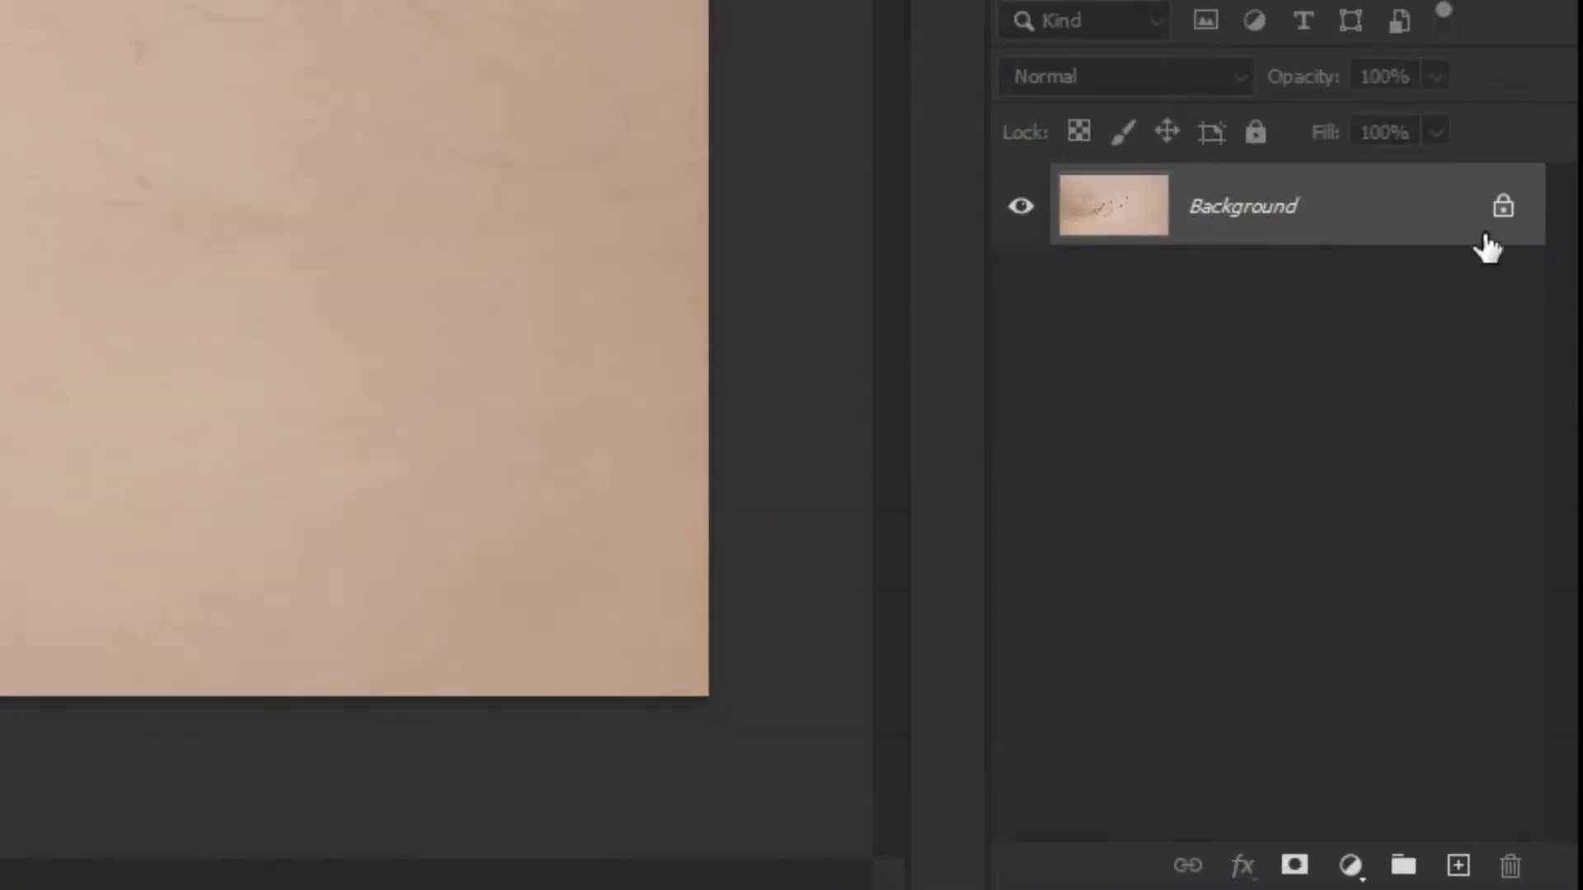
Step: Duplicate the signature photo onto a new Layer 1
key(ctrl+j)
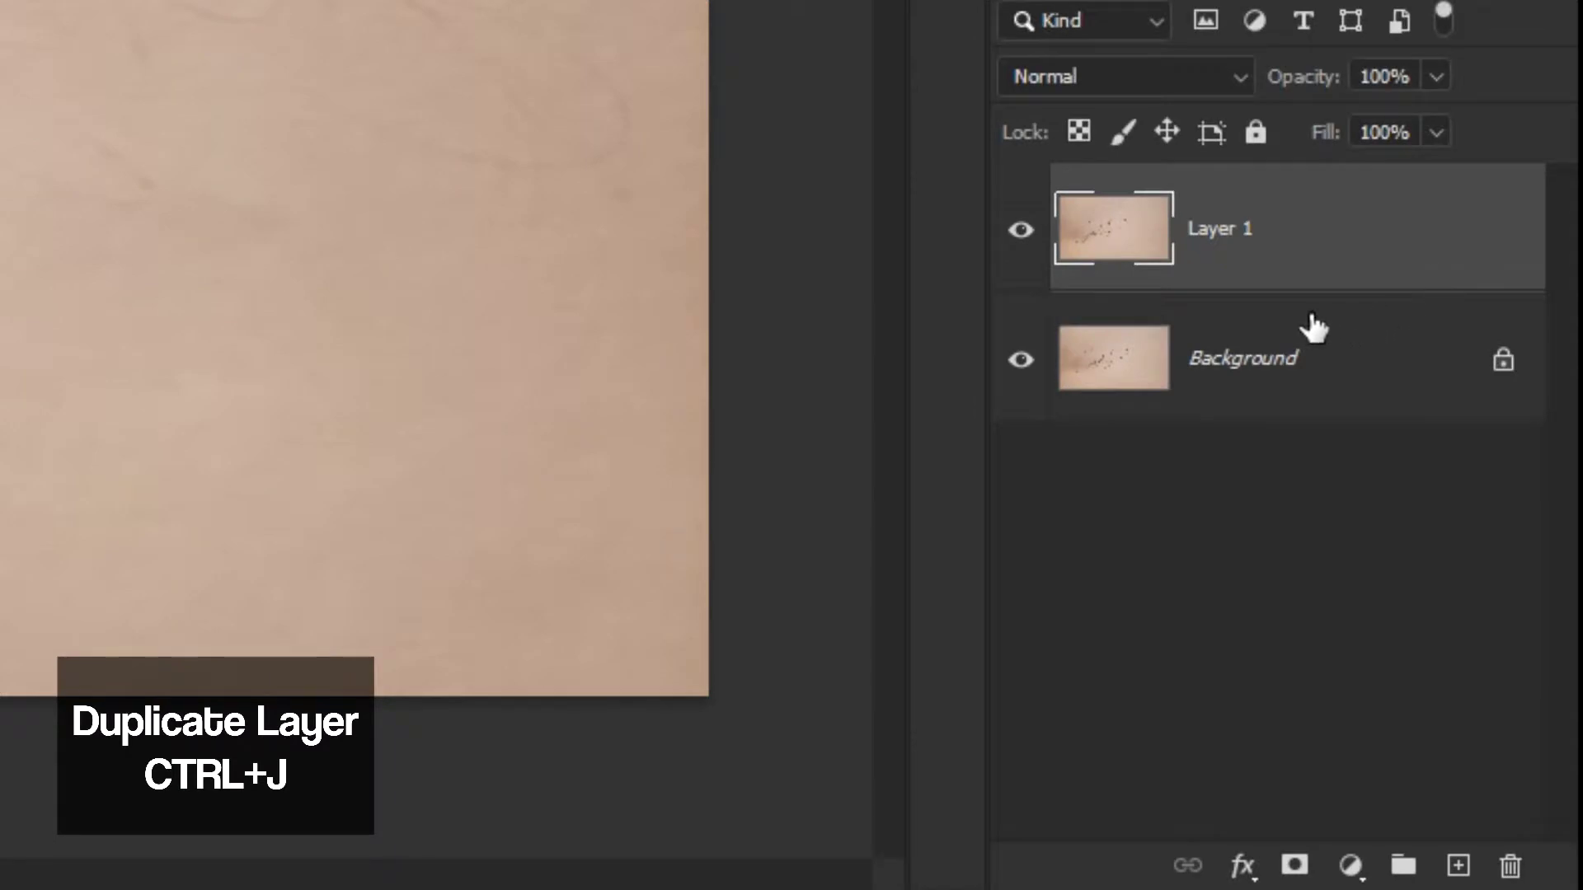
click(1397, 375)
click(1390, 287)
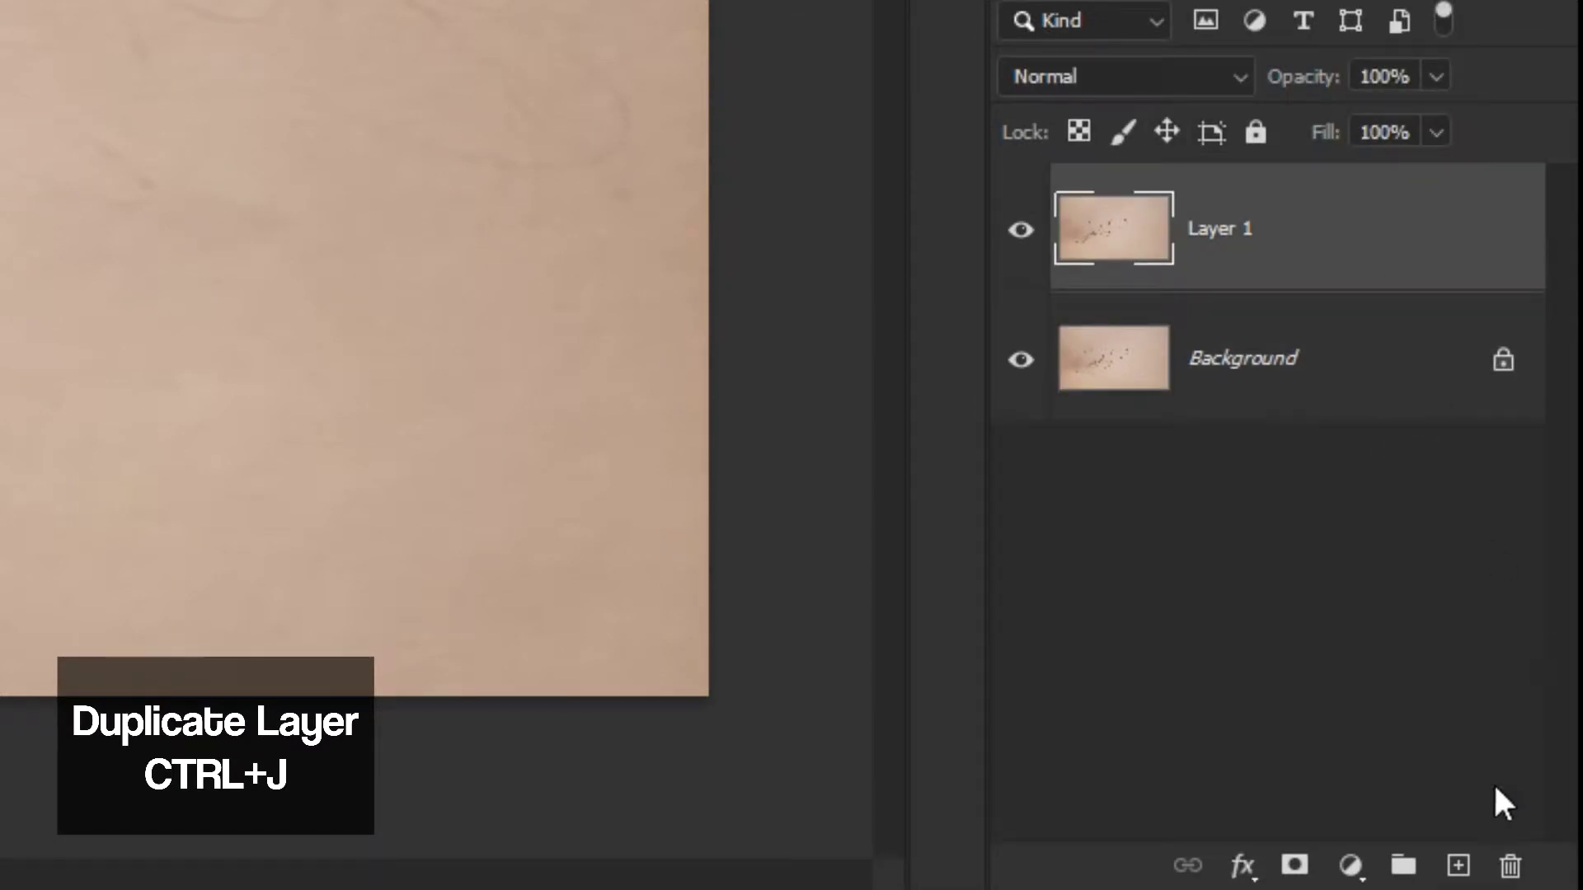
Step: Add Layer 2 above Background and fill it with solid black
click(1459, 876)
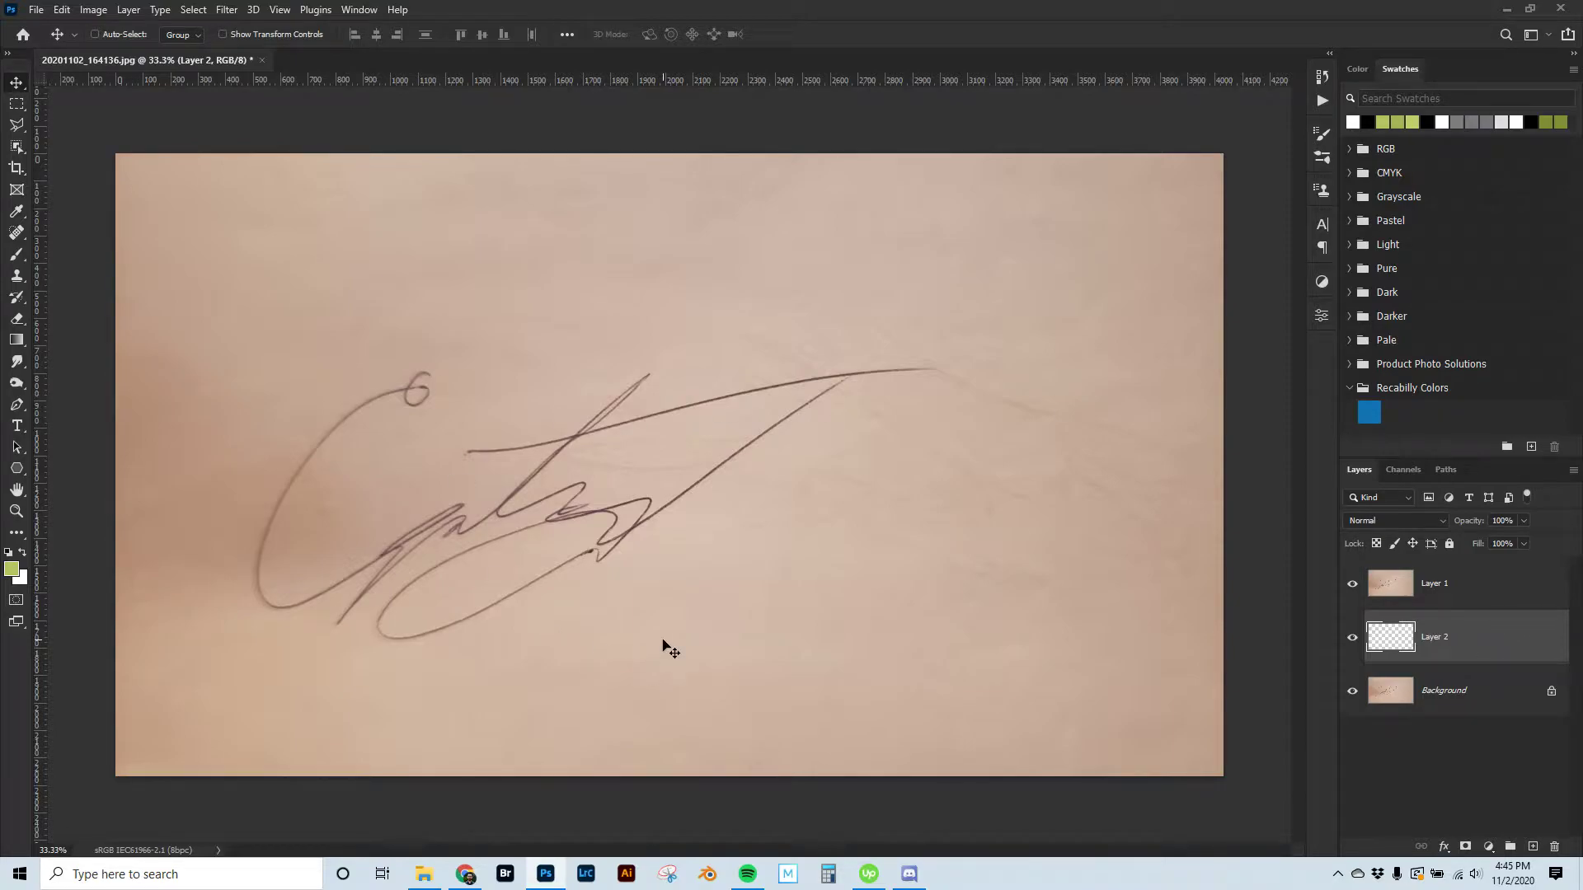
key(d)
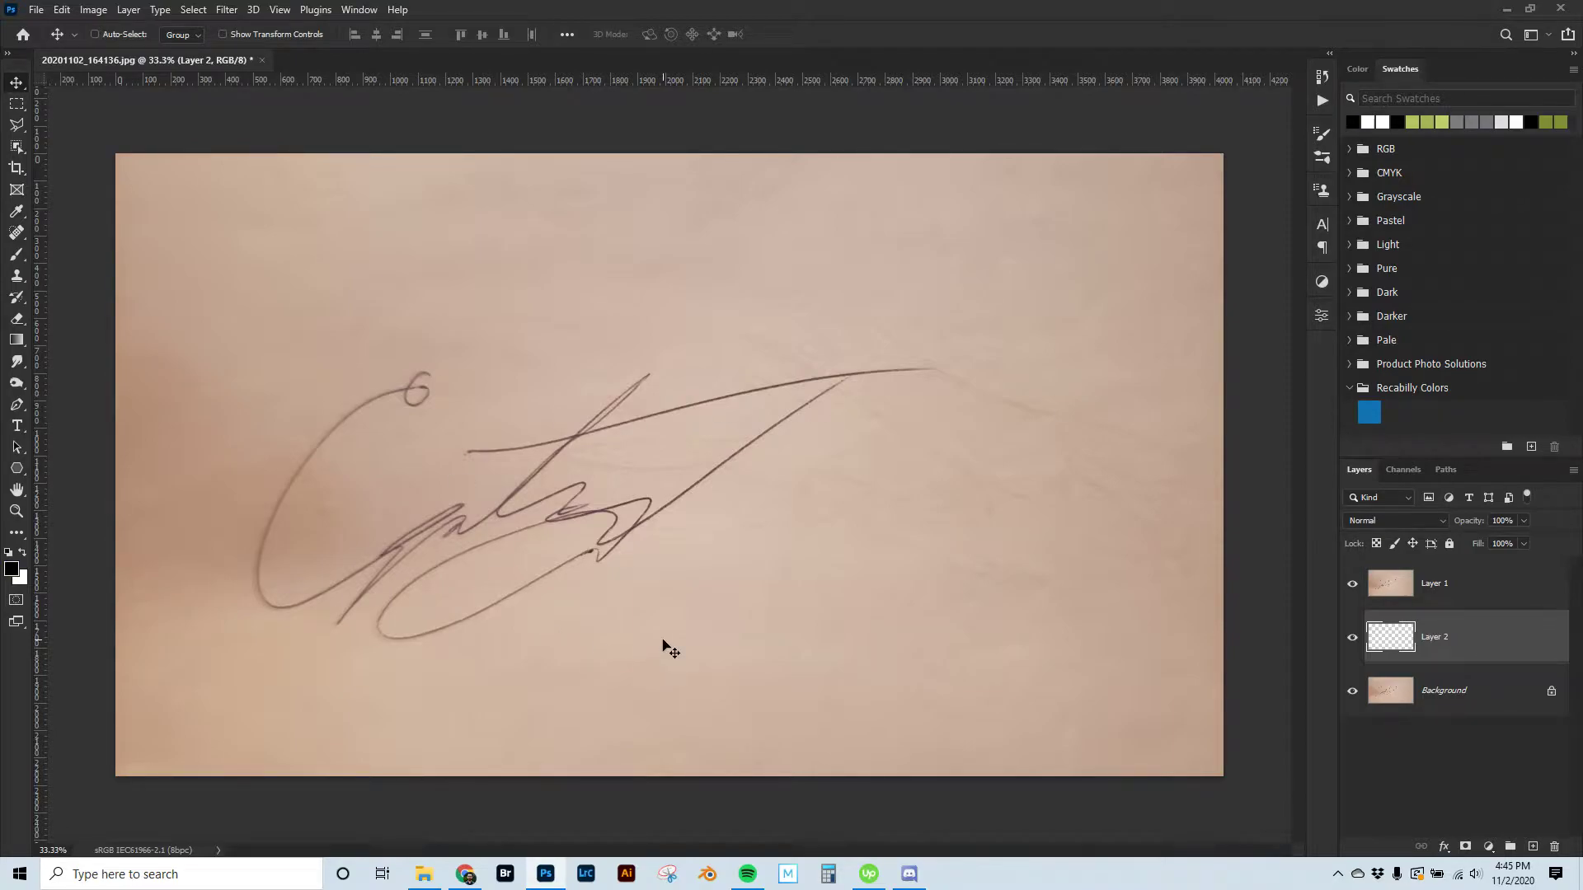
key(alt+BackSpace)
scroll(411, 577, up, 2)
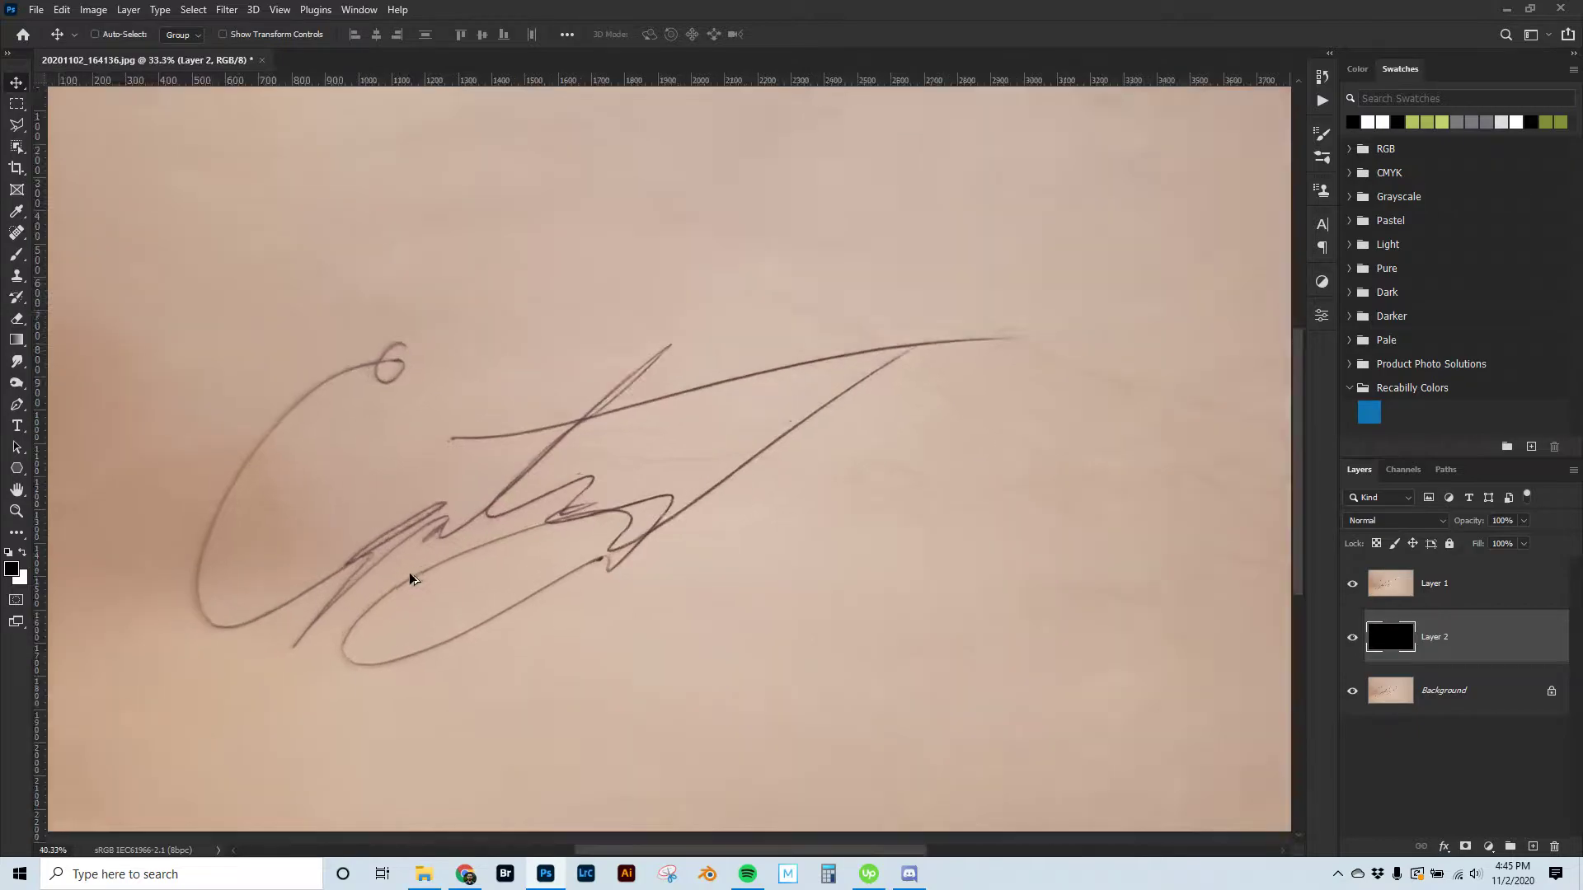
scroll(412, 580, up, 4)
Step: Pan across the signature from the 6 to its right-hand strokes, then select Layer 1
drag(507, 511, 991, 511)
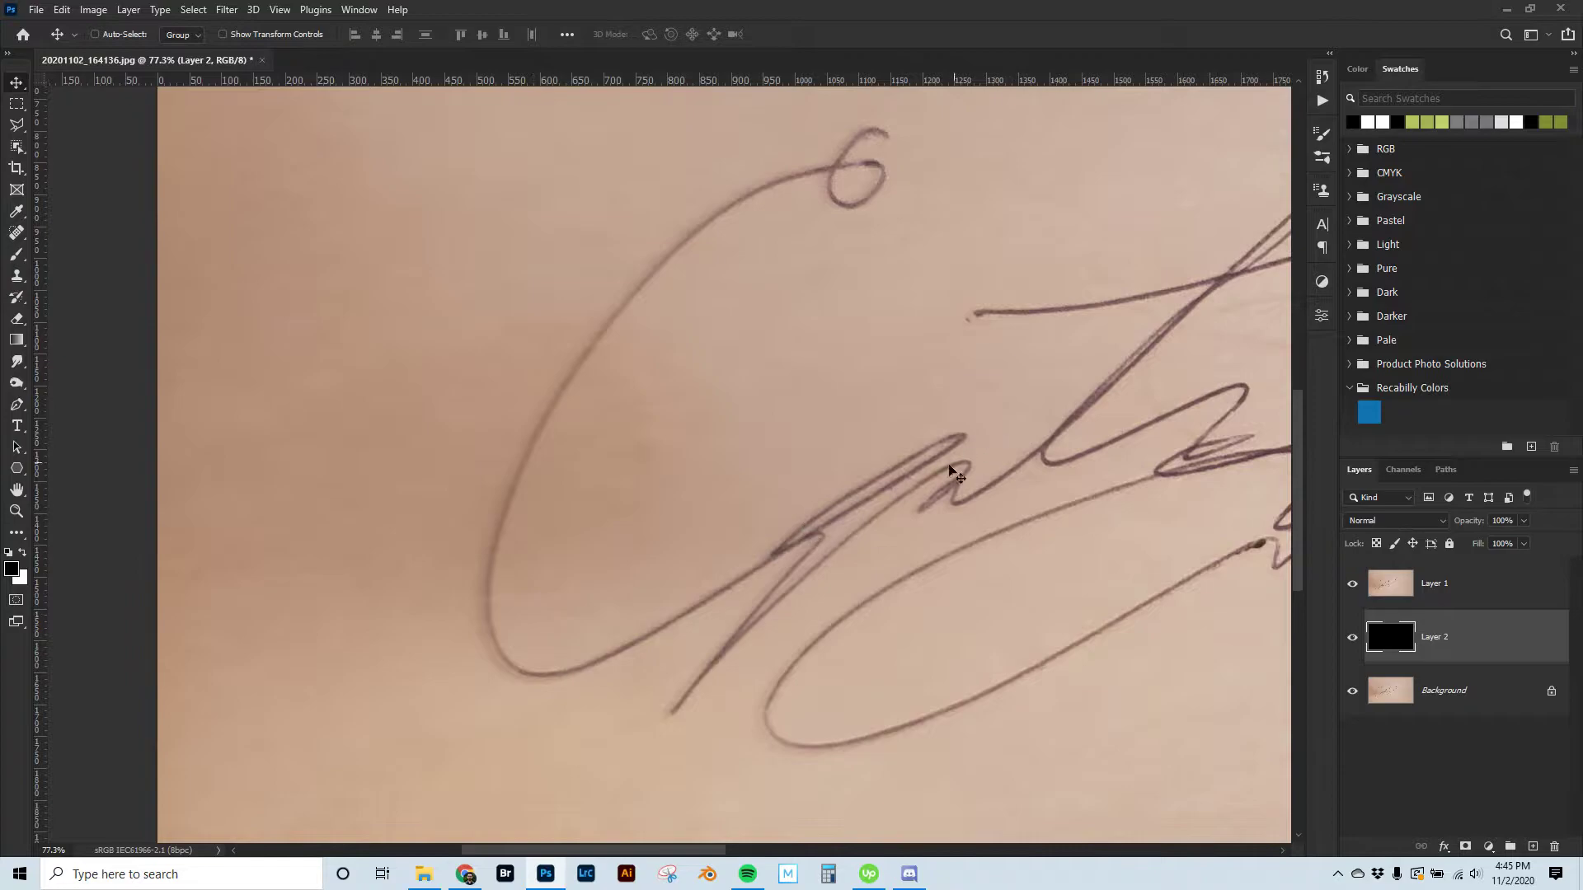
drag(1131, 618, 747, 573)
scroll(747, 573, right, 10)
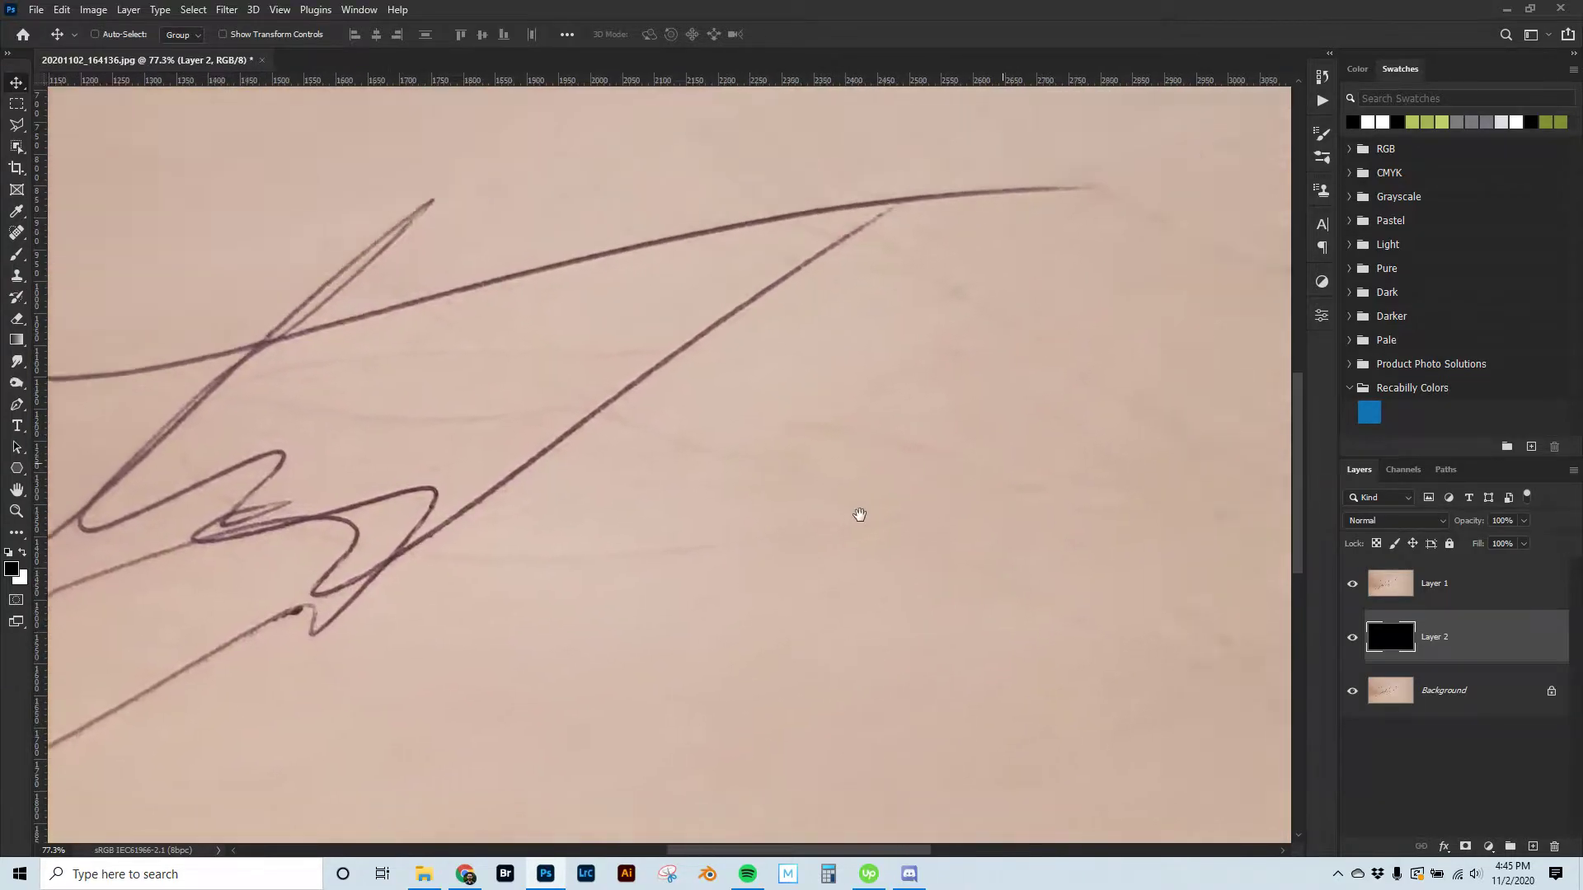
scroll(926, 537, down, 1)
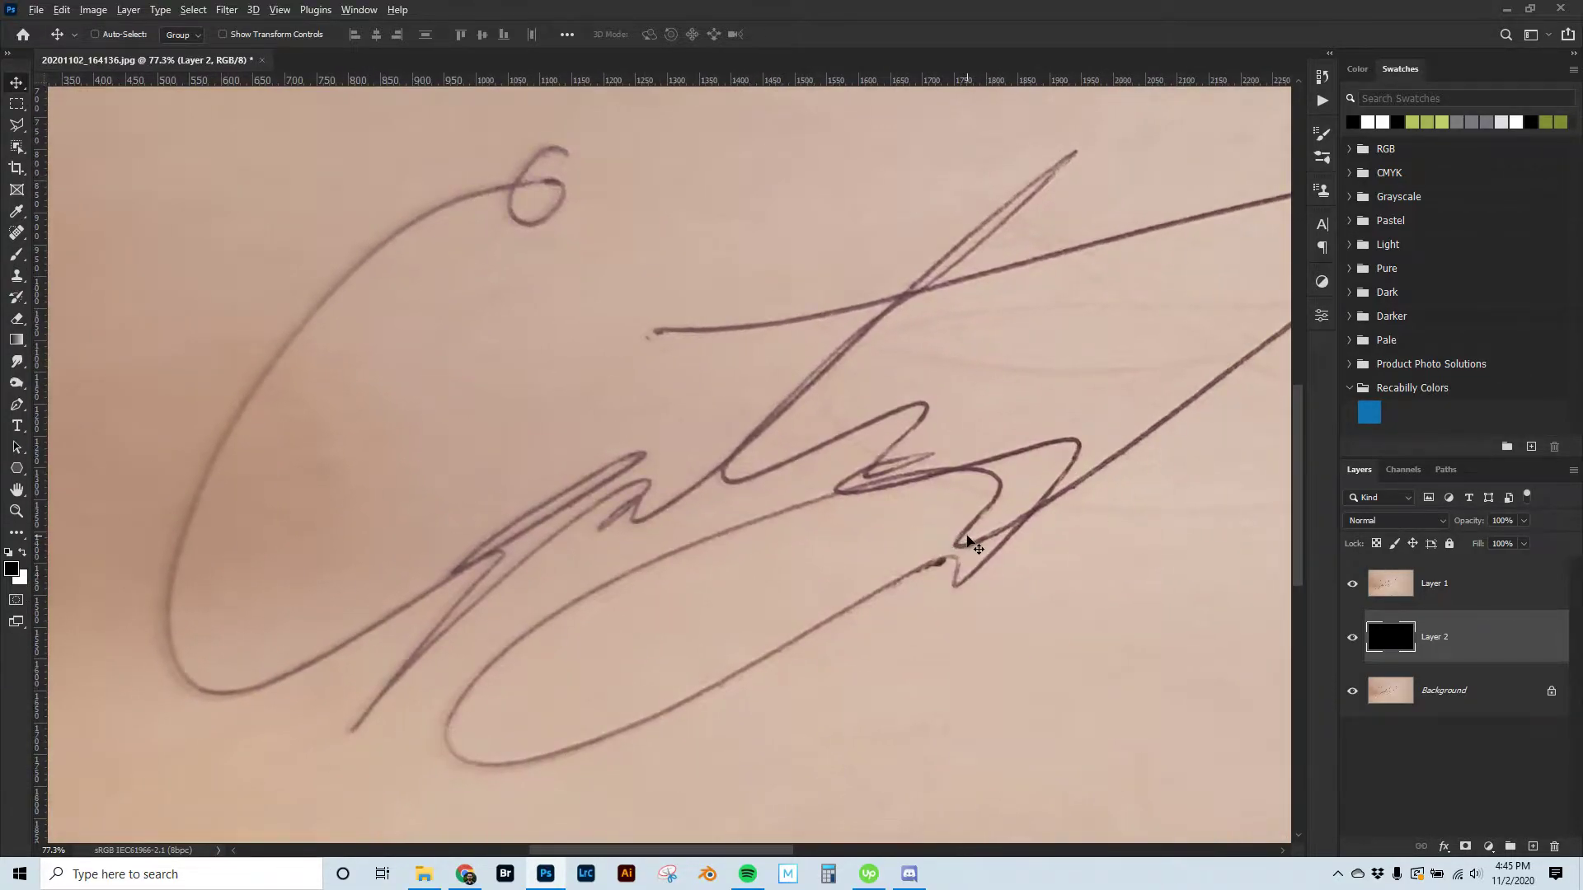
scroll(954, 512, down, 4)
click(1501, 571)
Step: Apply Levels to Layer 1, pulling in the black and white input sliders for contrast
scroll(1085, 522, down, 3)
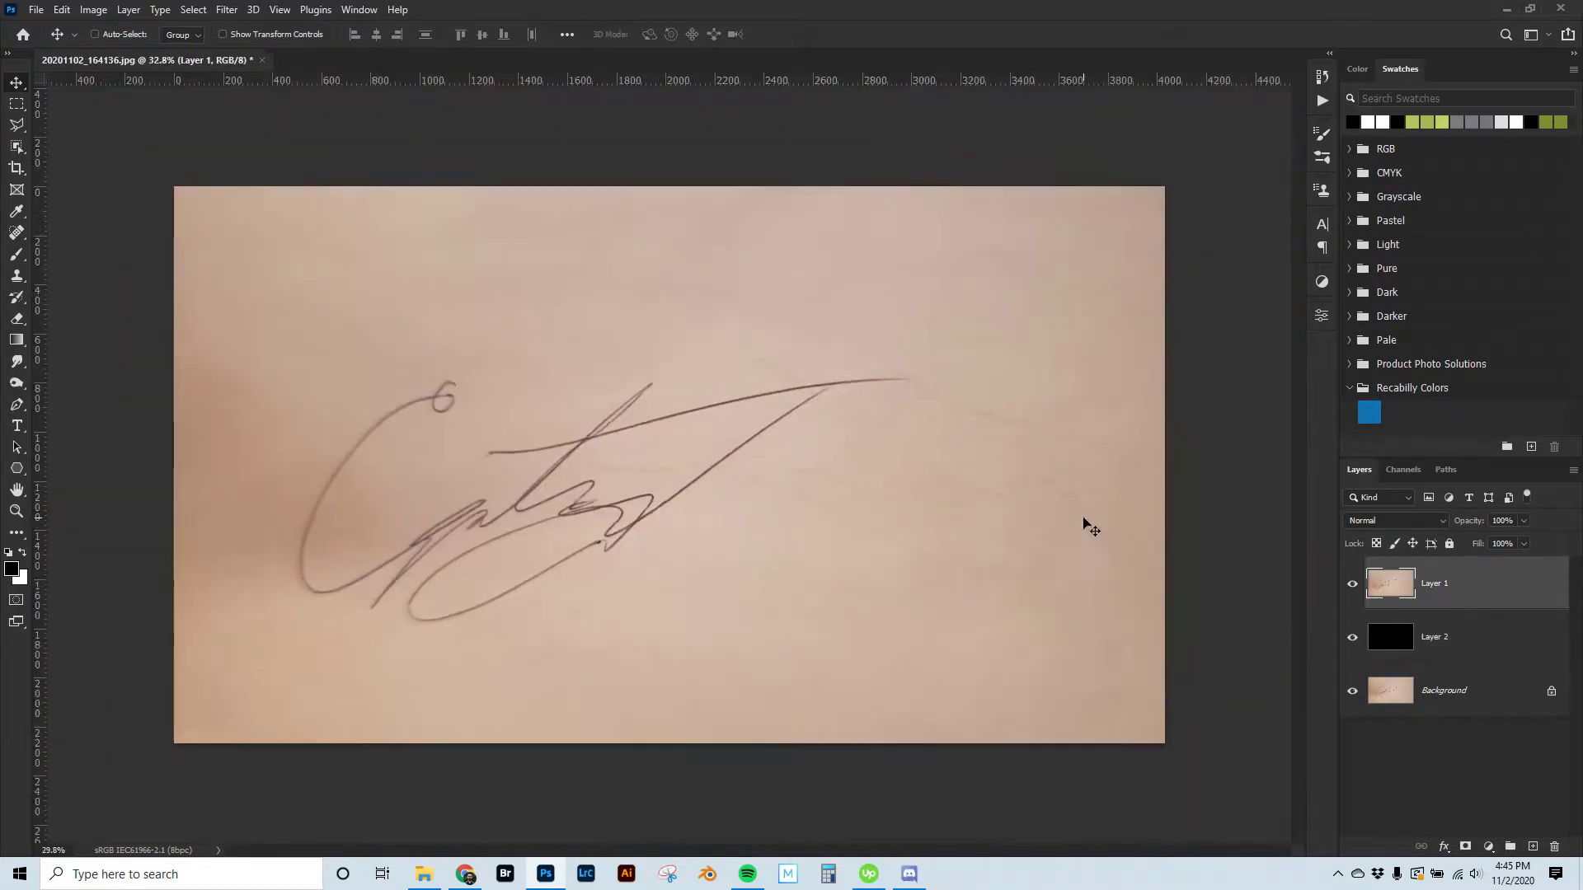
key(ctrl+l)
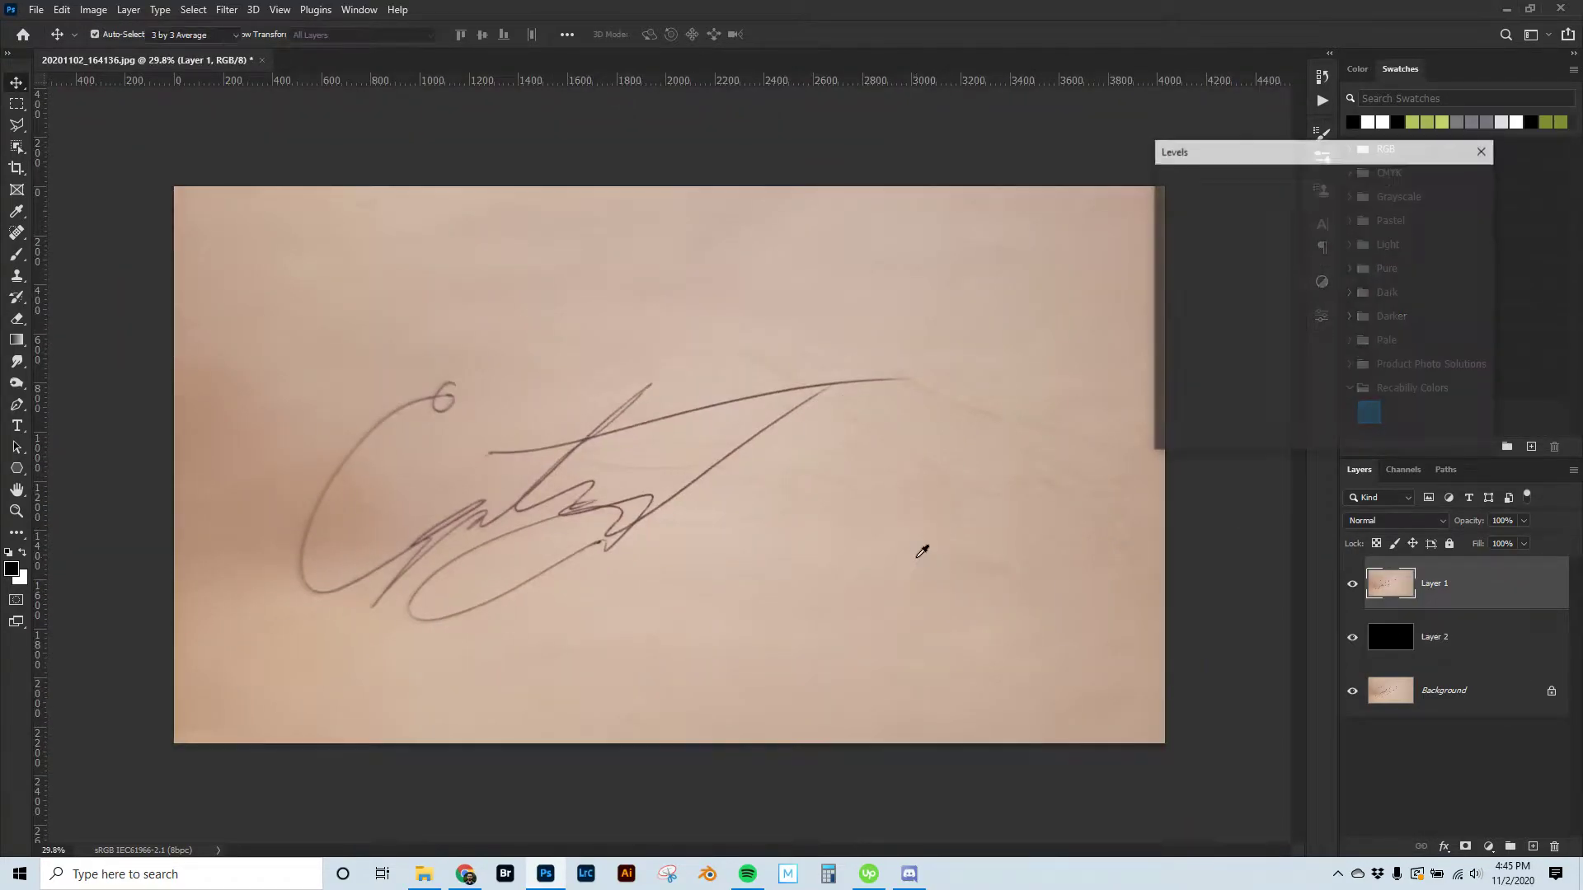
mouse_move(1176, 337)
mouse_down()
mouse_move(1228, 351)
mouse_move(1197, 339)
mouse_up()
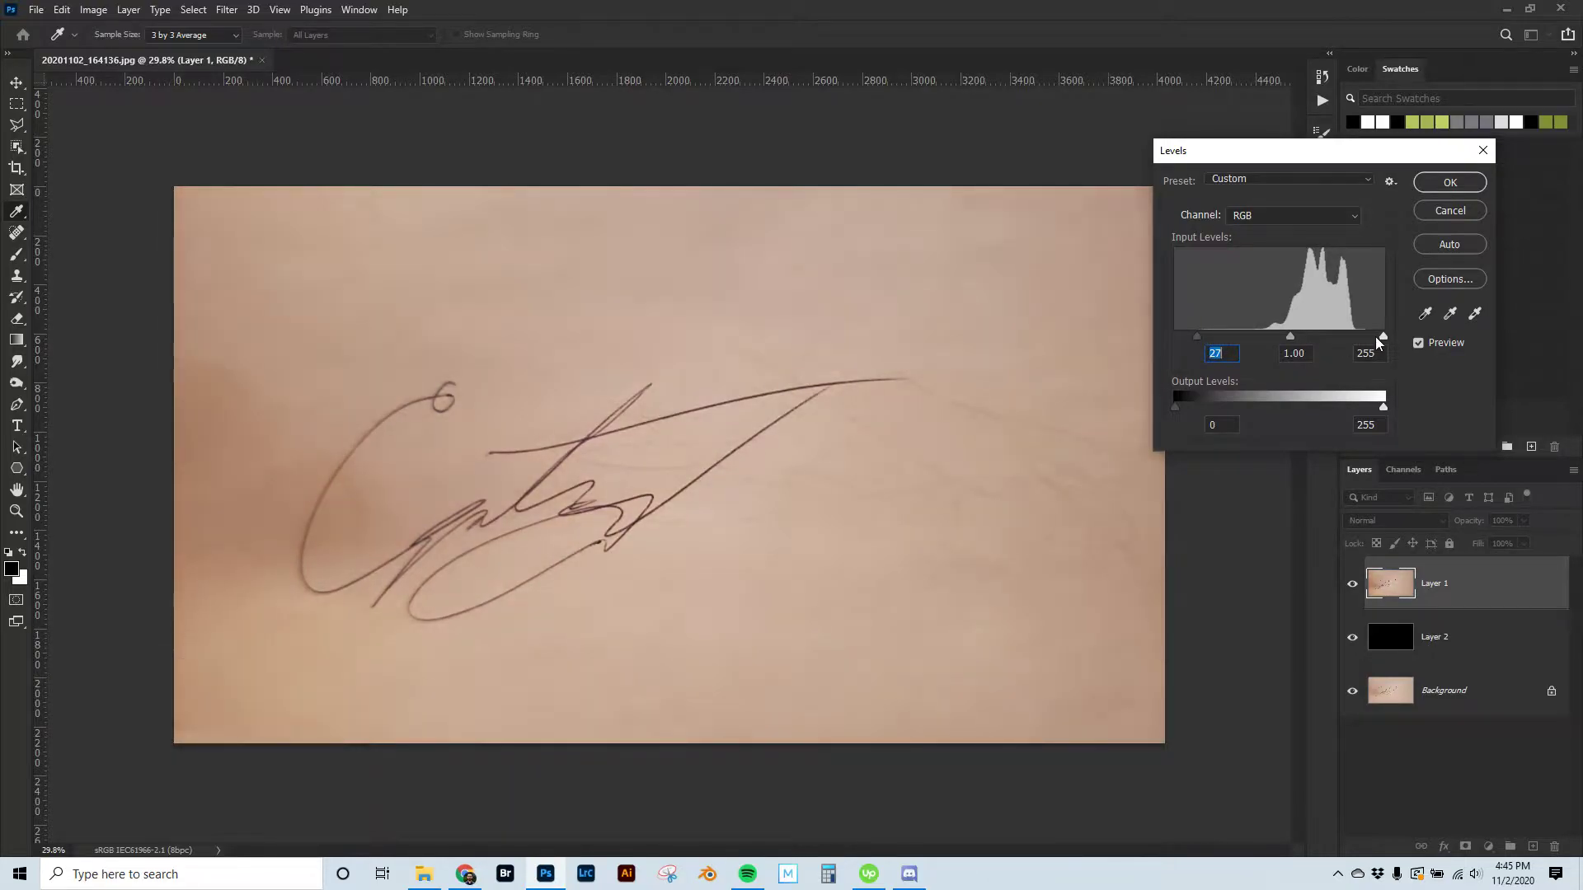
drag(1383, 336, 1342, 337)
click(1452, 191)
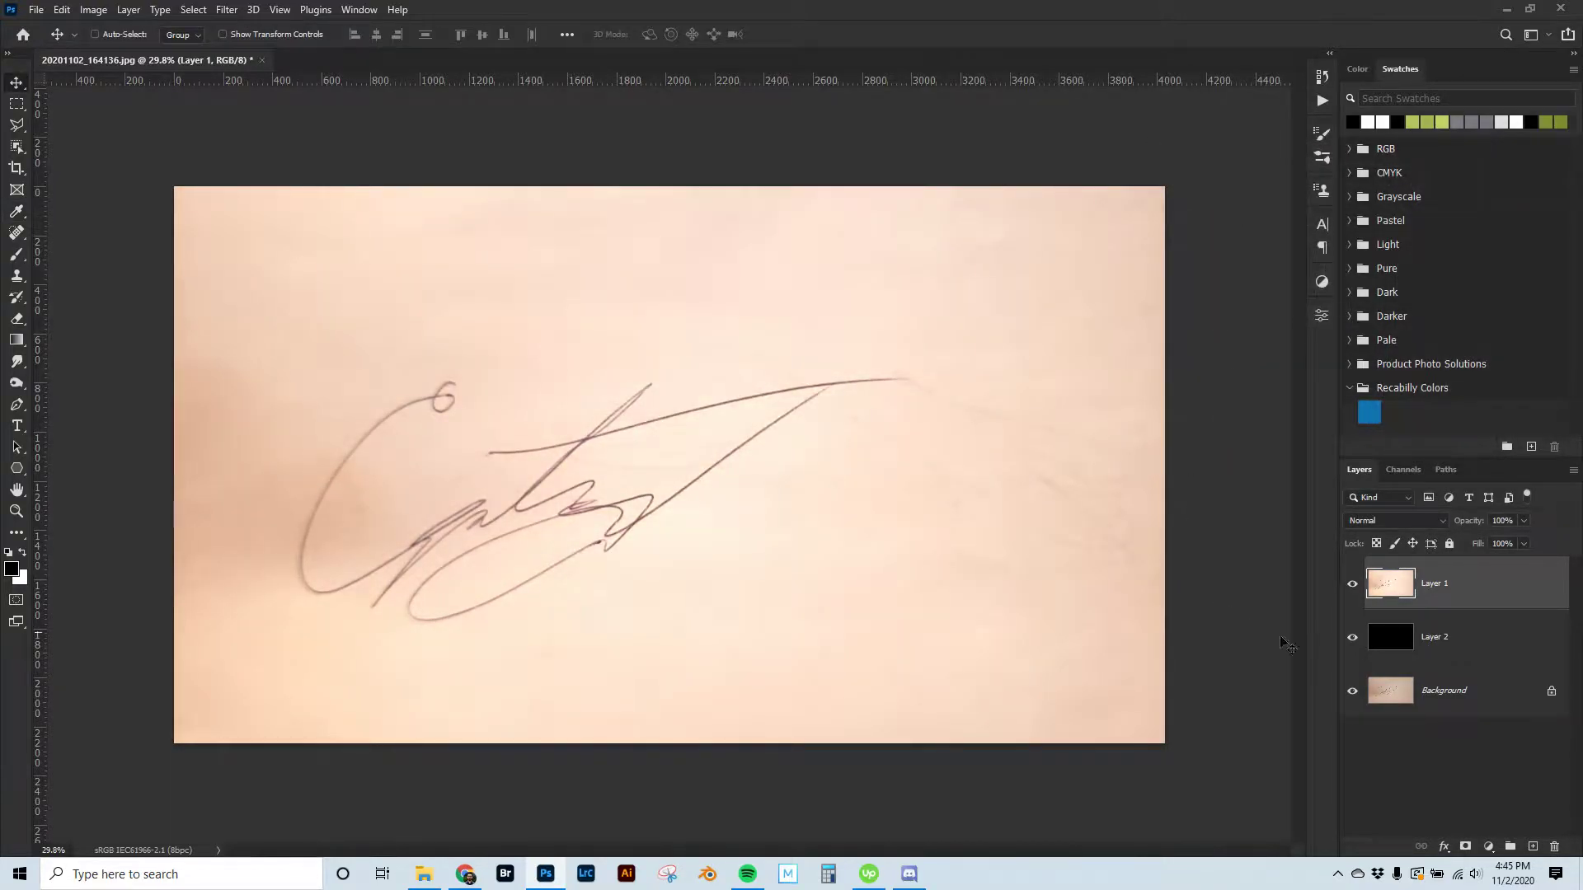
Step: Split Layer 1's This Layer white Blend If slider to 159/182 to hide the paper
double_click(1516, 592)
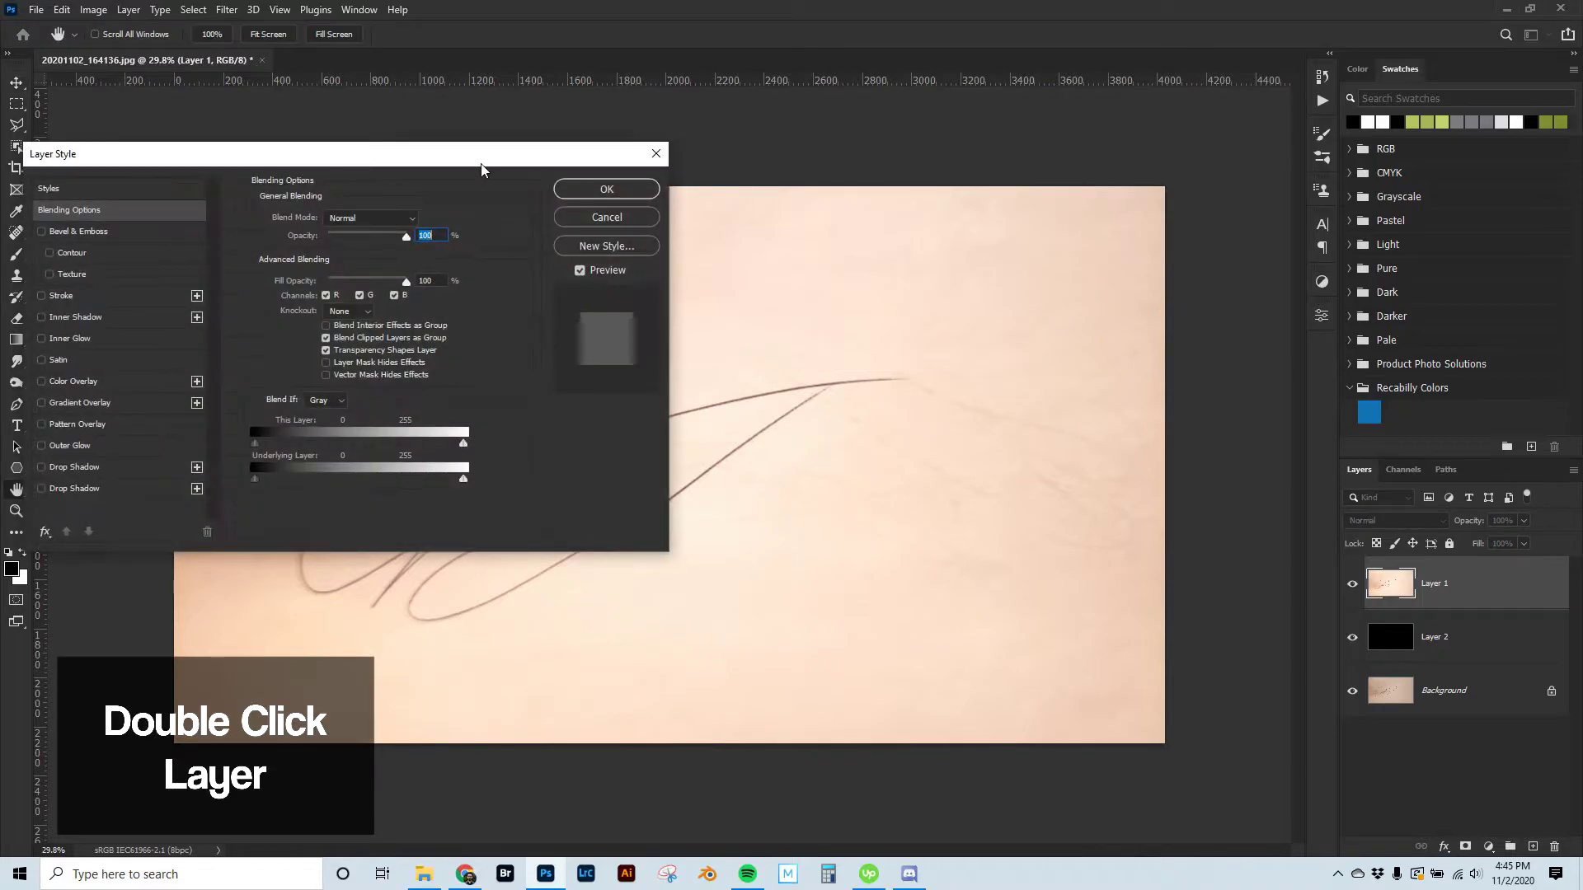
drag(481, 168, 1334, 129)
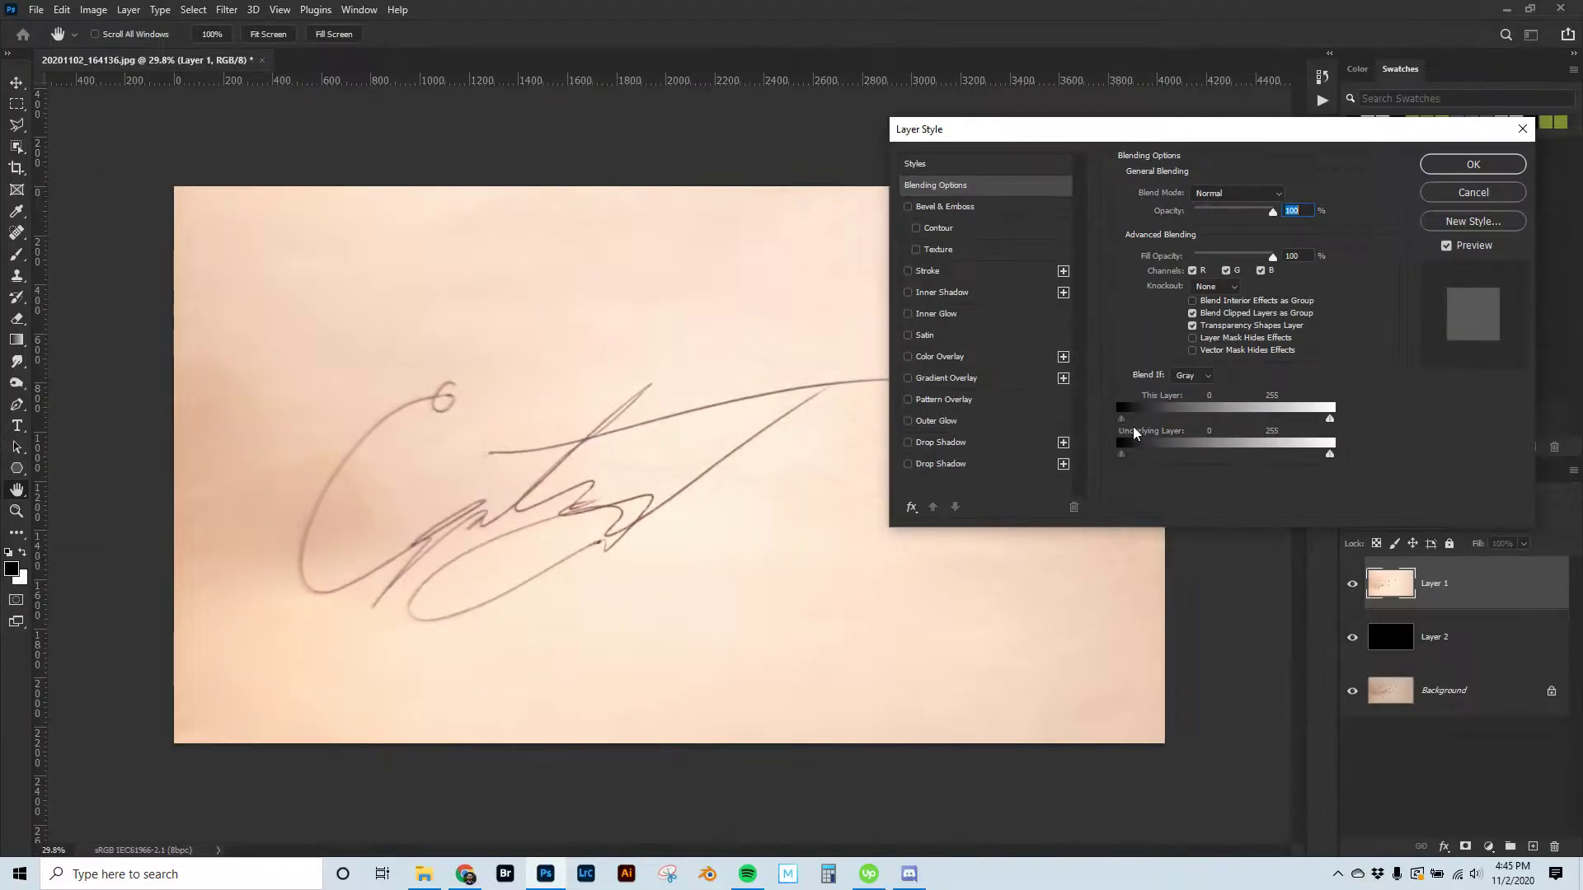
mouse_move(1123, 426)
mouse_down()
mouse_move(1212, 431)
mouse_move(1091, 430)
mouse_up()
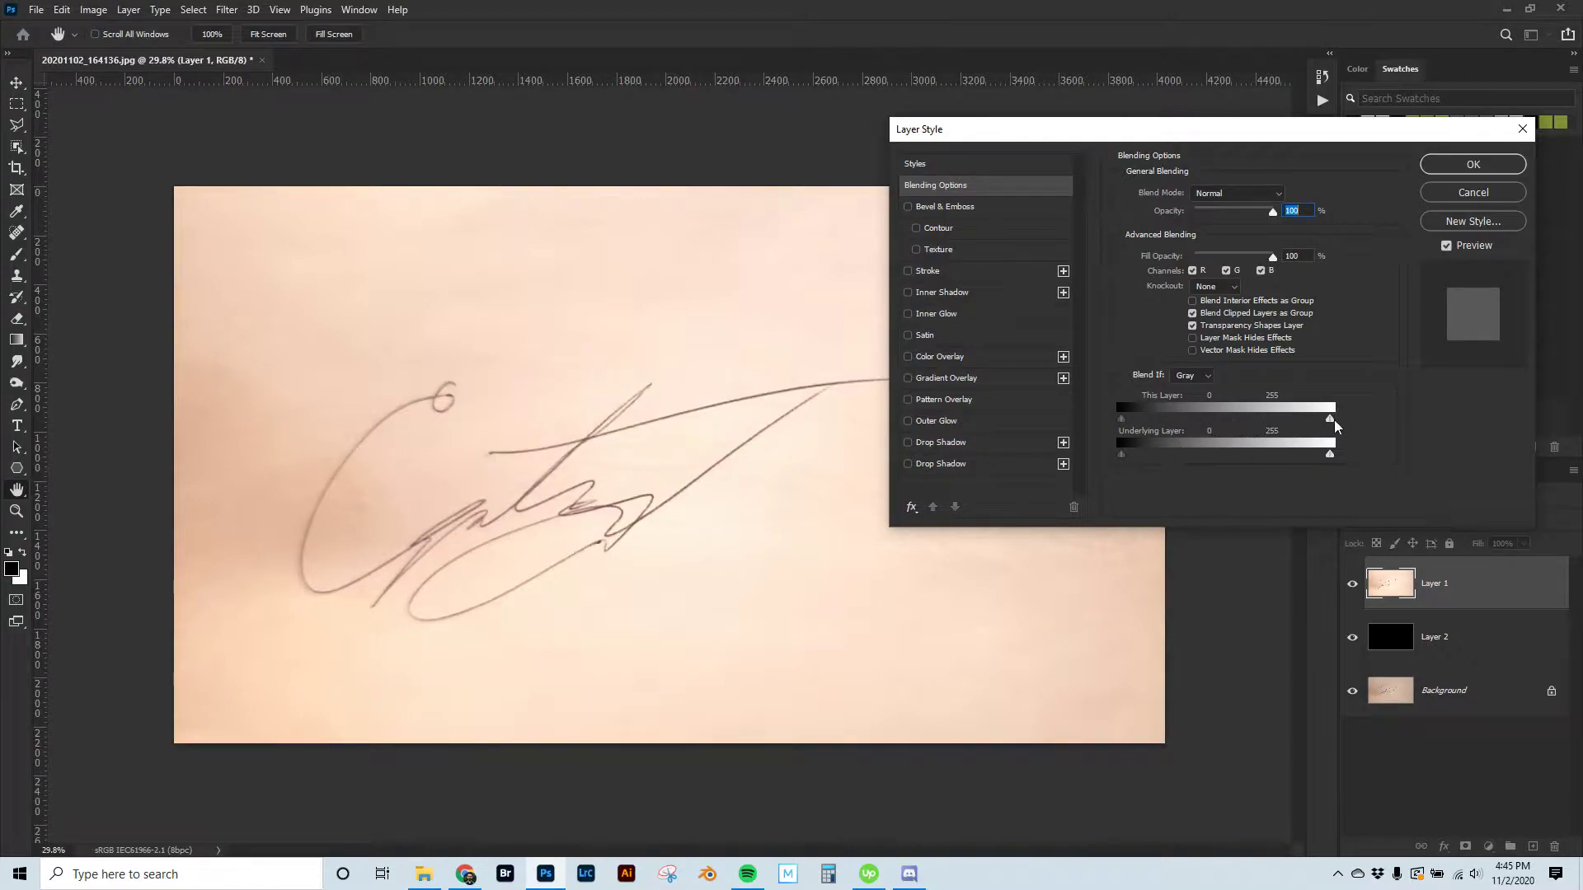
mouse_move(1335, 425)
mouse_down()
mouse_move(1283, 425)
mouse_move(1298, 422)
mouse_up()
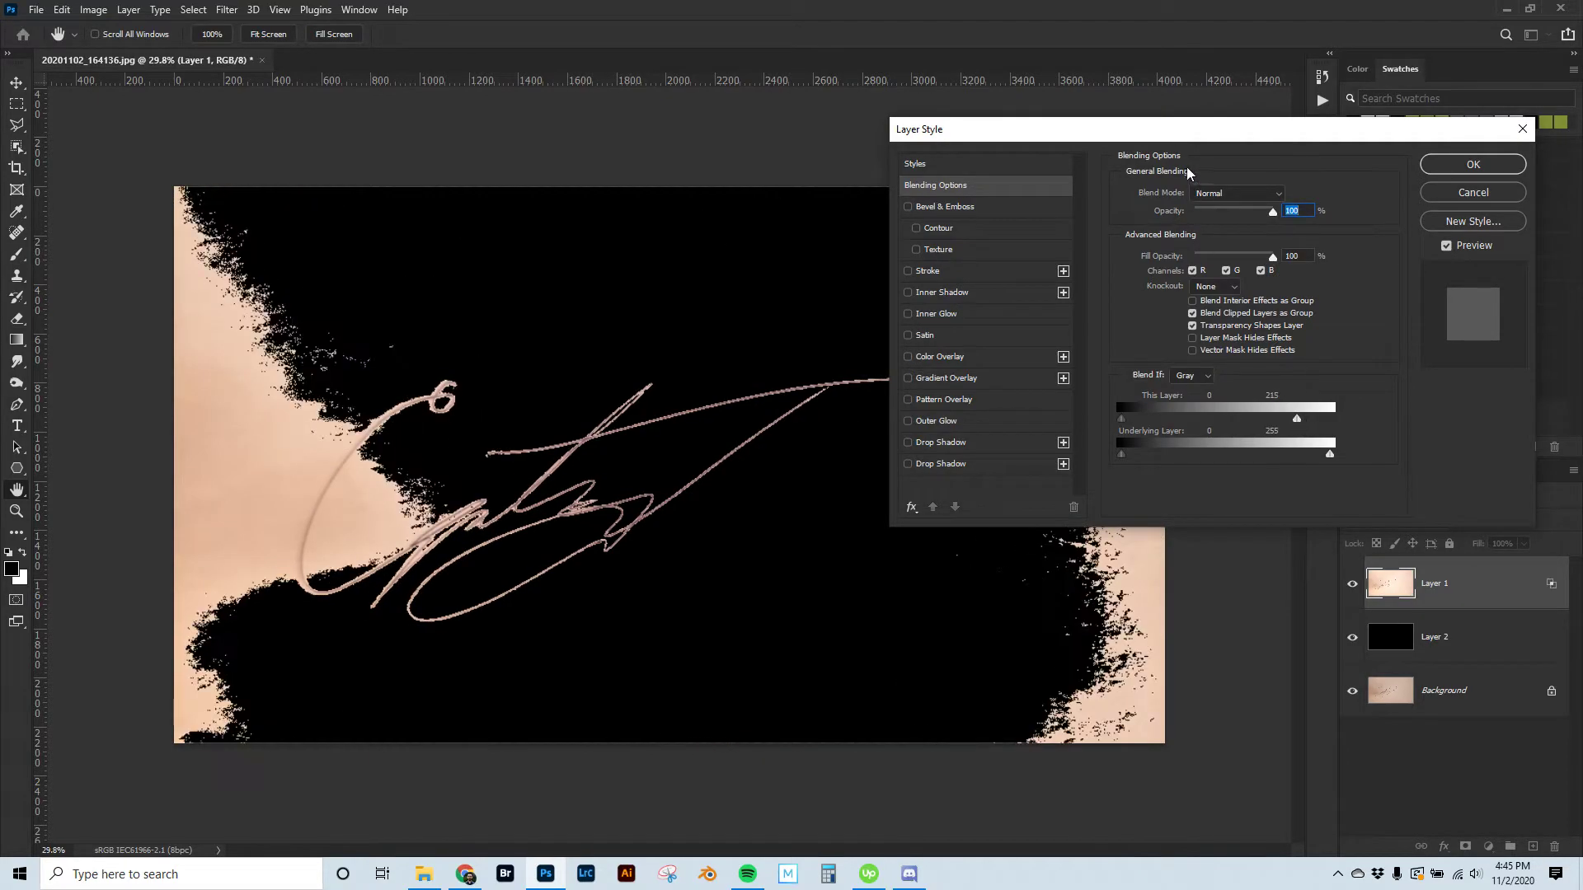
drag(1141, 136, 1206, 47)
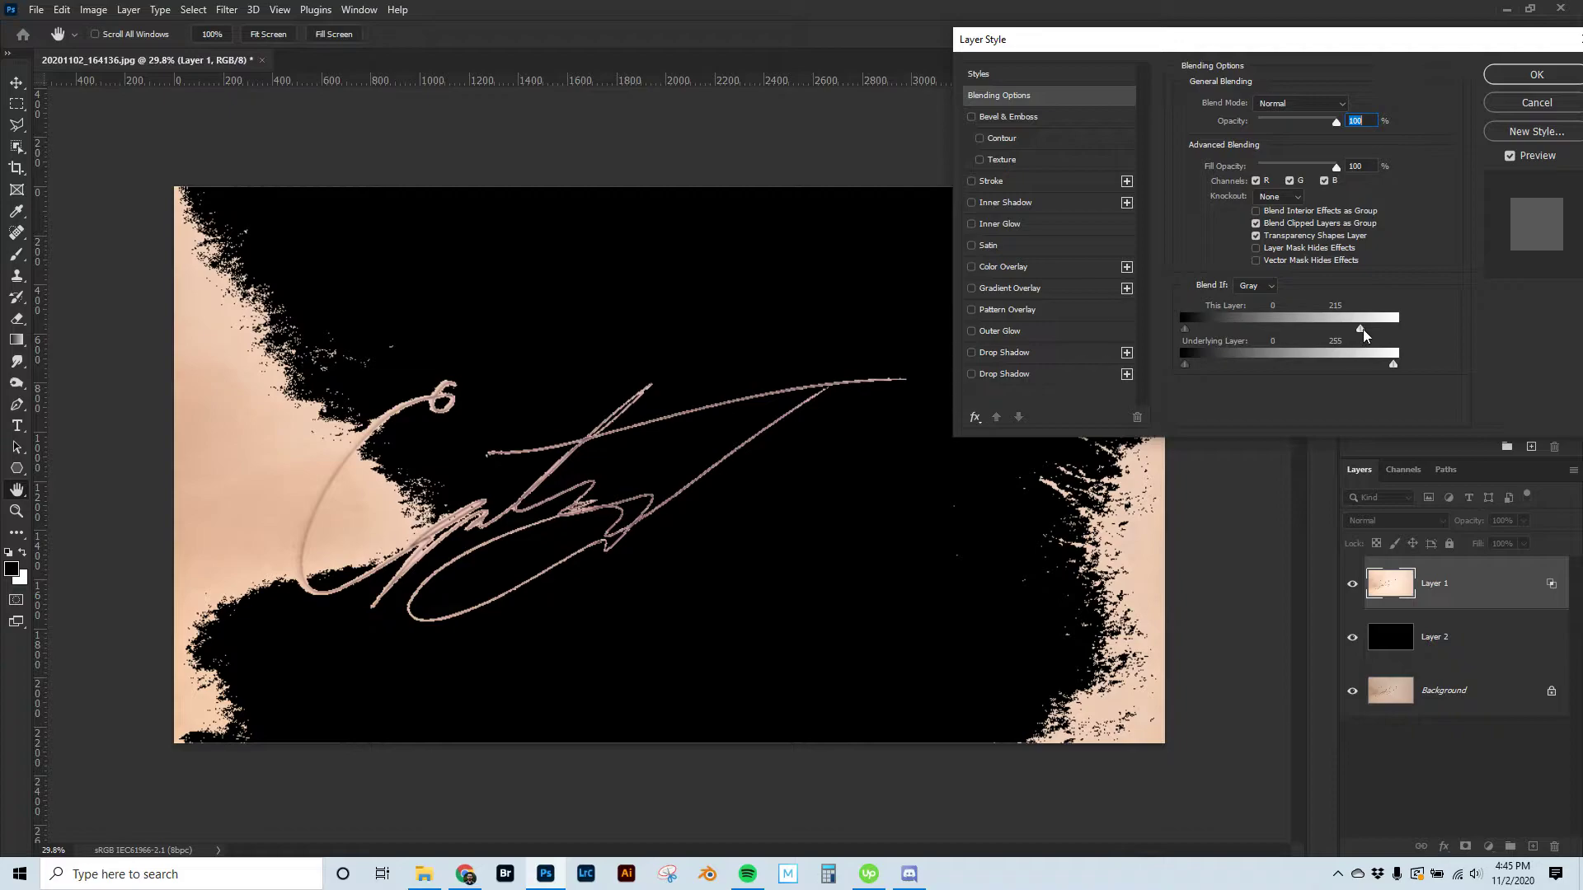
drag(1363, 333, 1336, 333)
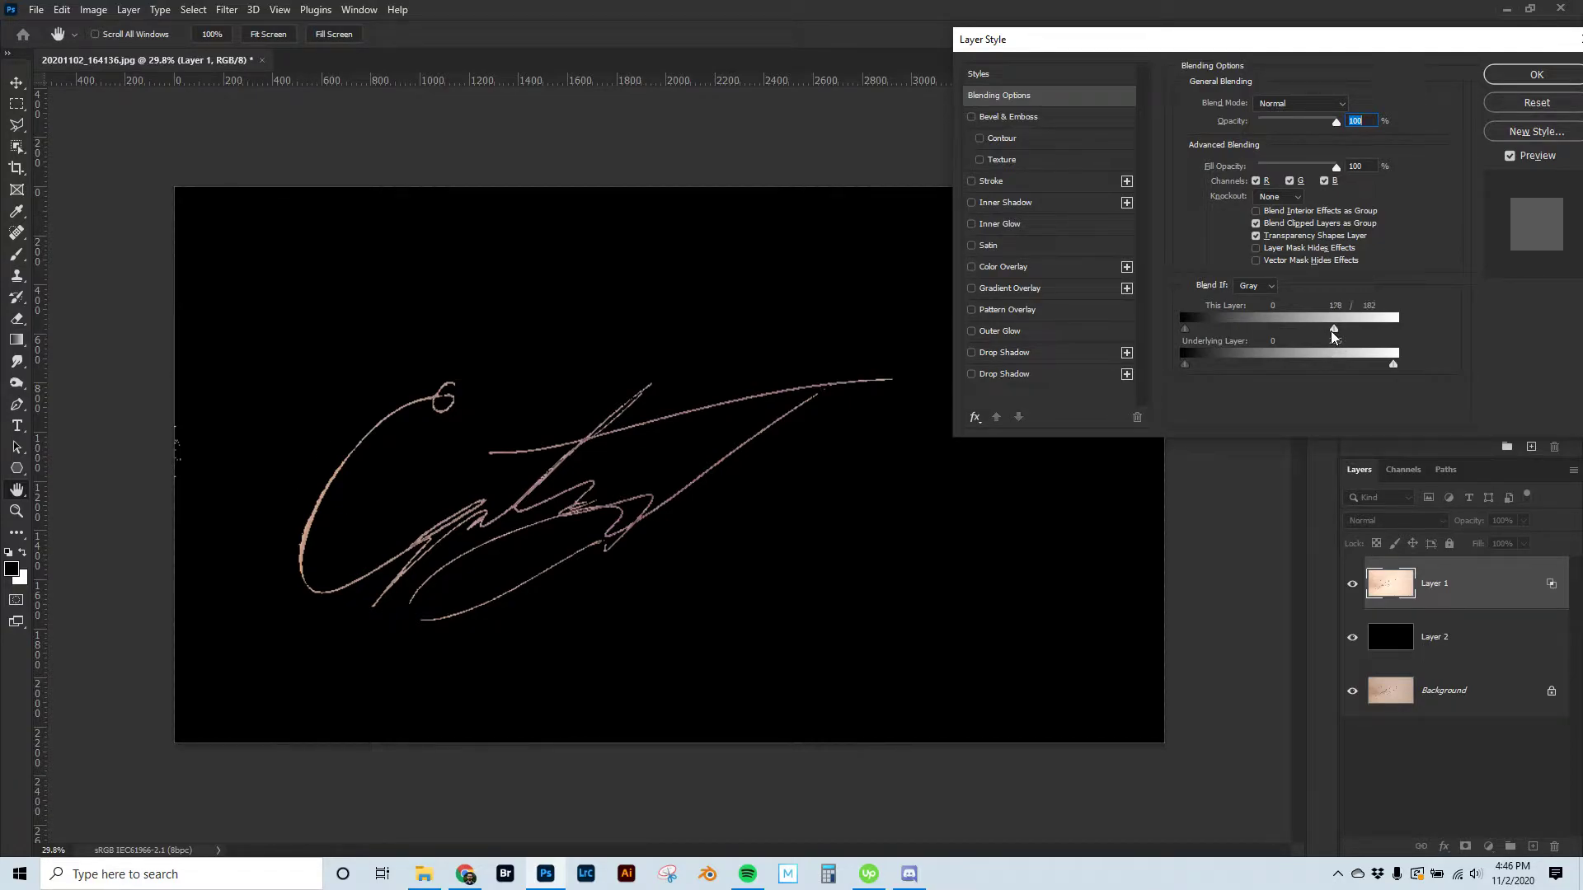
drag(1333, 336, 1316, 338)
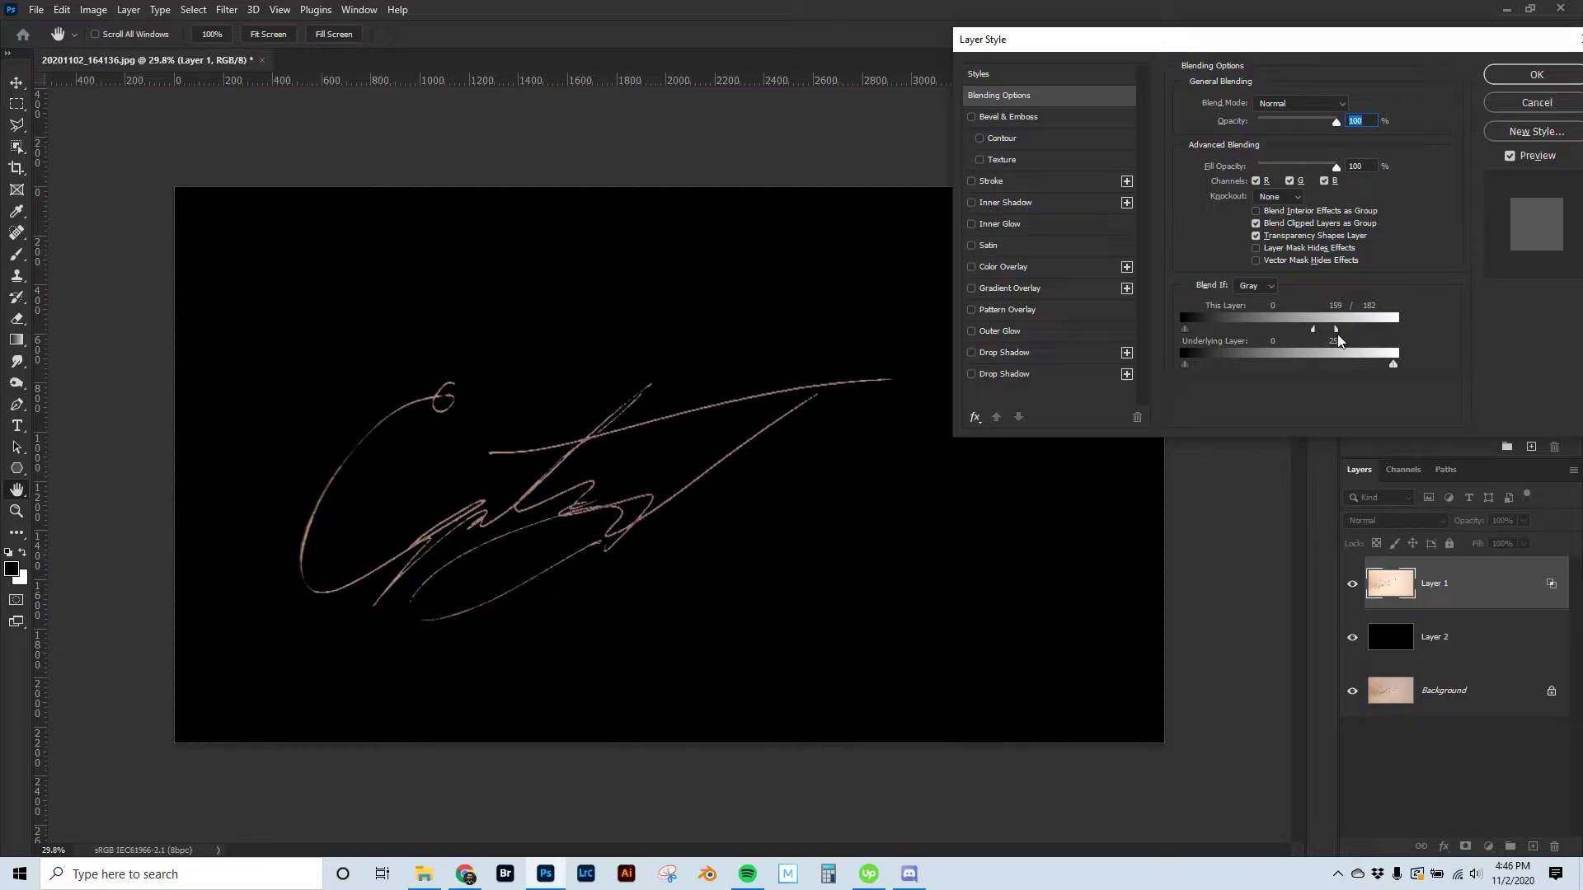
click(1535, 75)
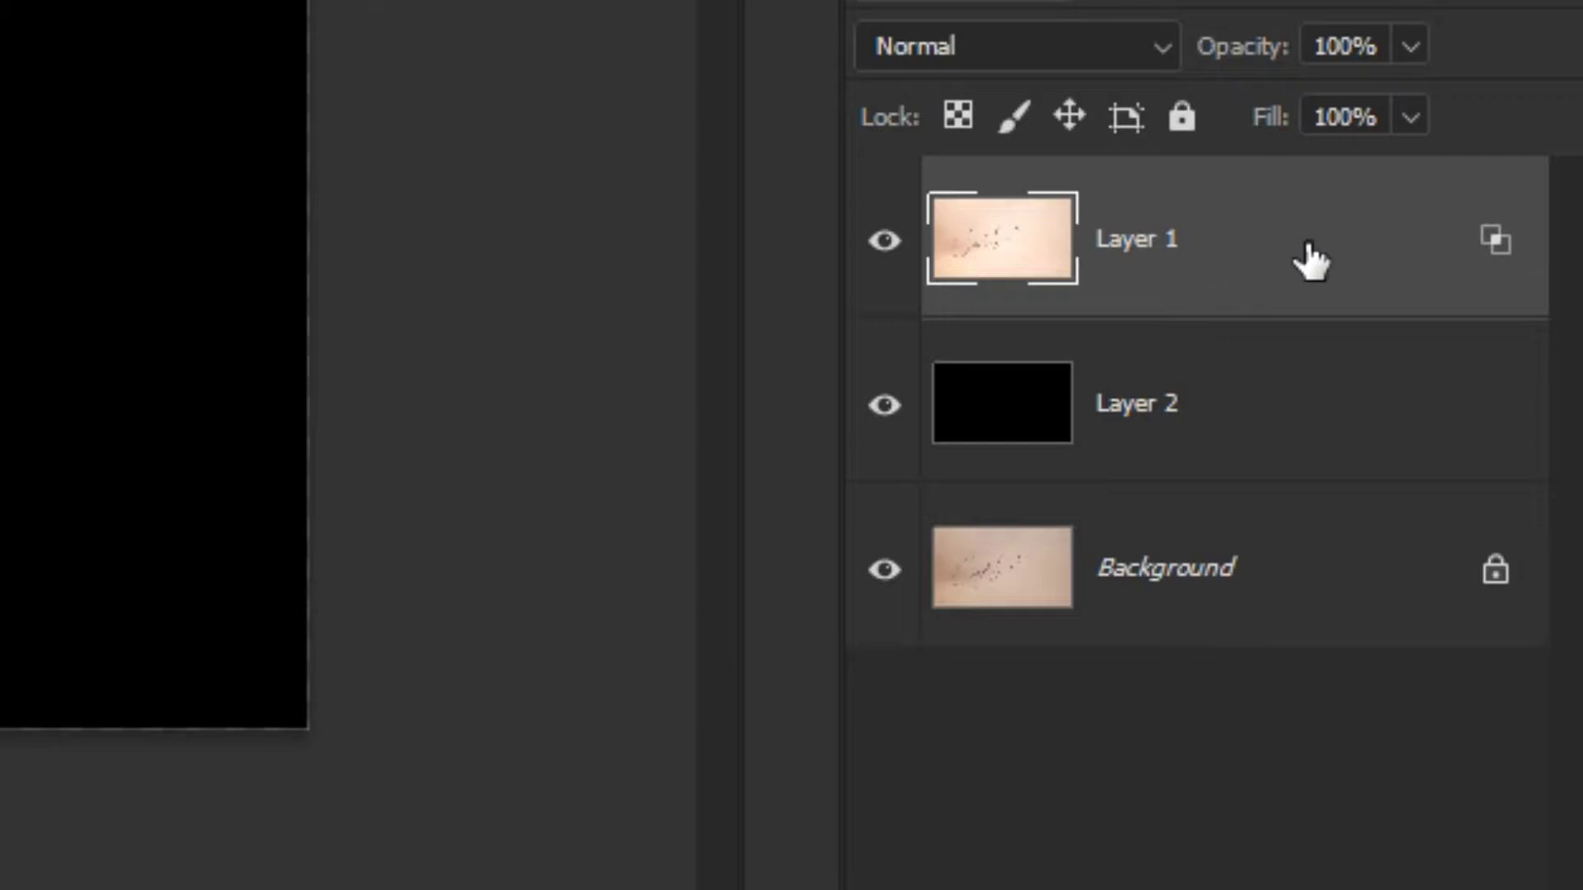
Step: Duplicate Layer 1, rename the copy 'Safe Copy', hide it, and reselect Layer 1
key(ctrl+j)
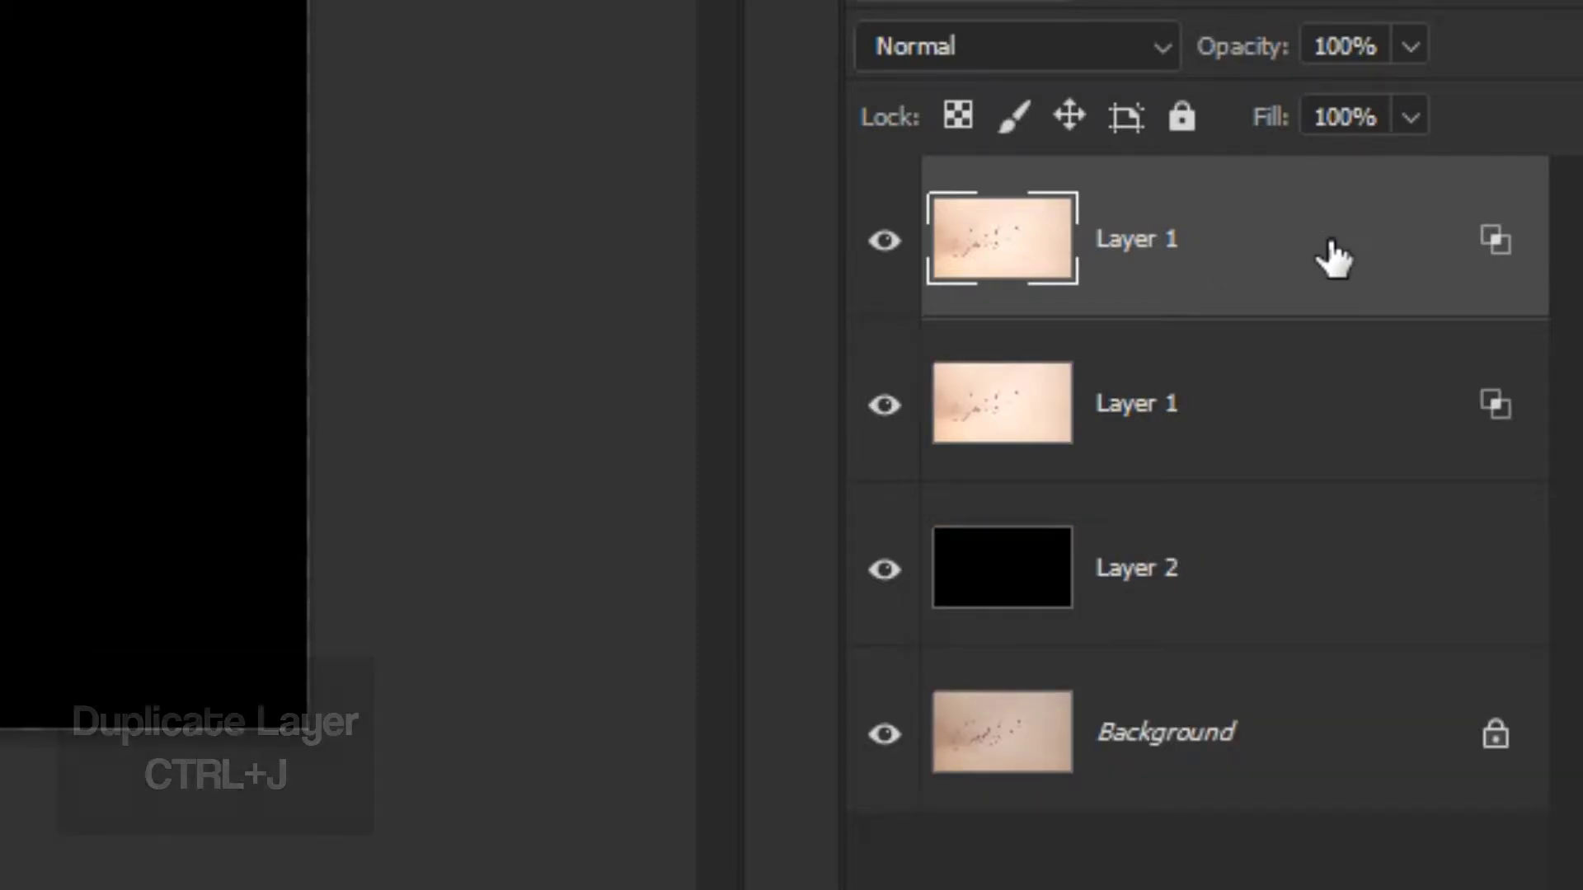
double_click(1170, 241)
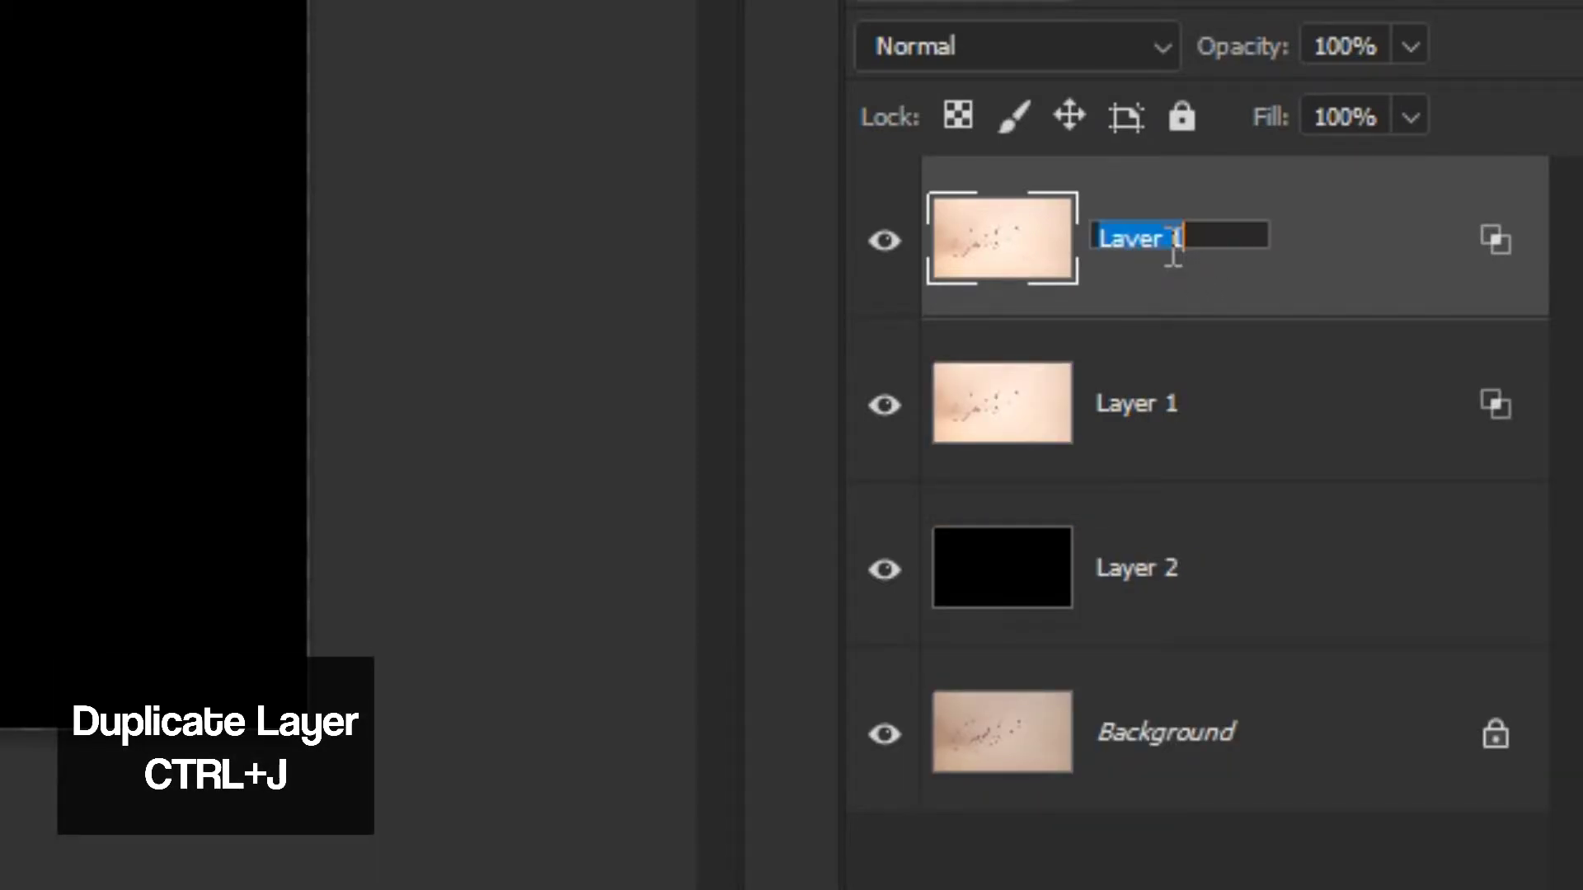
text(Saf)
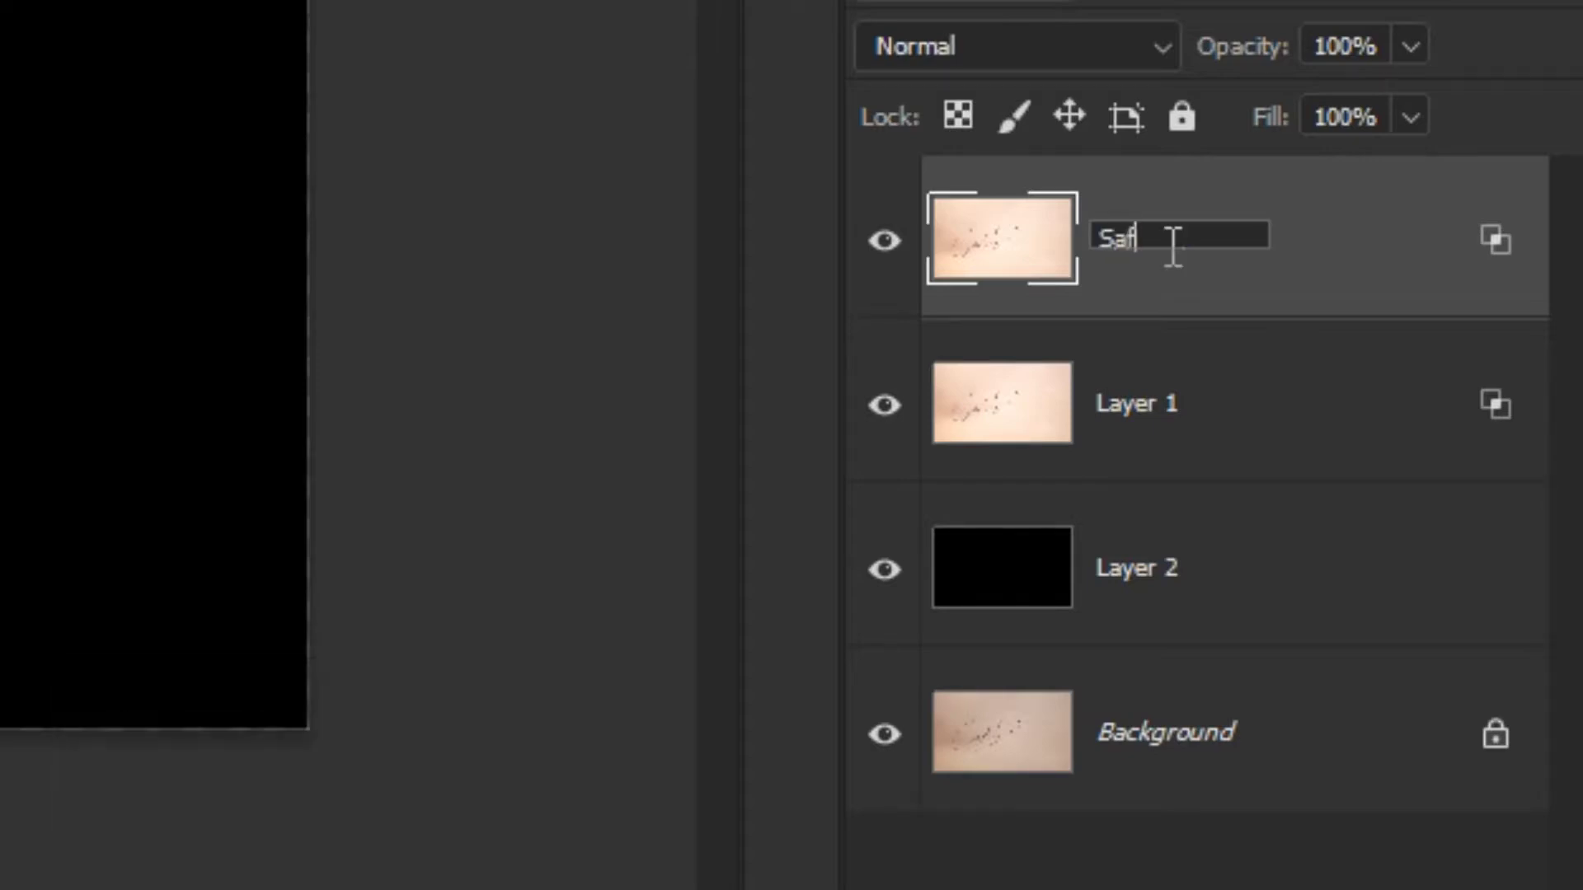
text(e Copy)
key(Return)
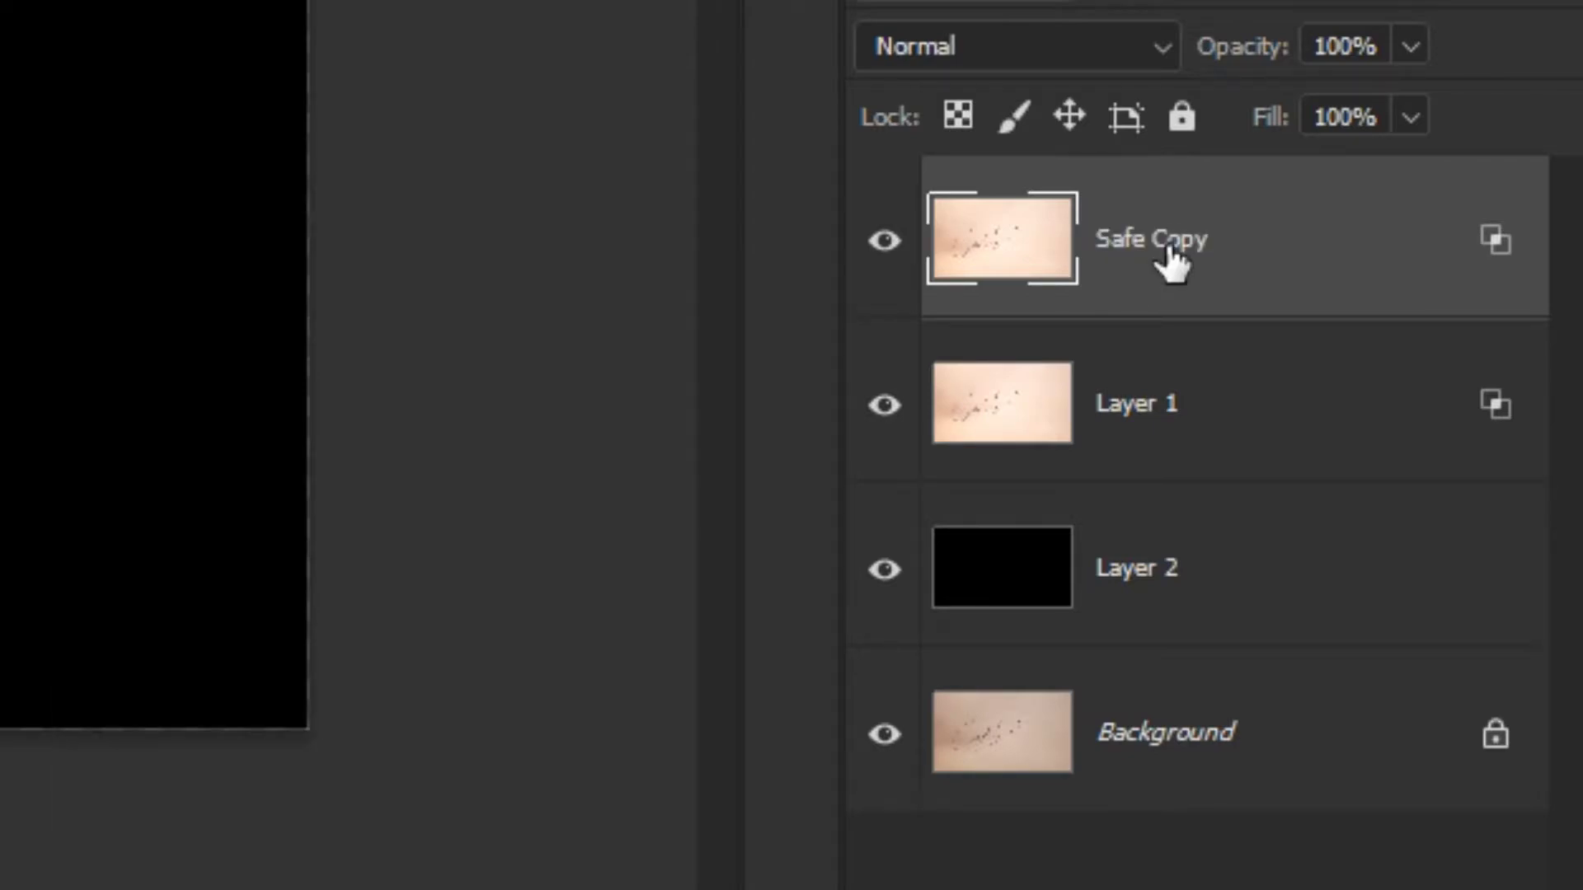
click(891, 262)
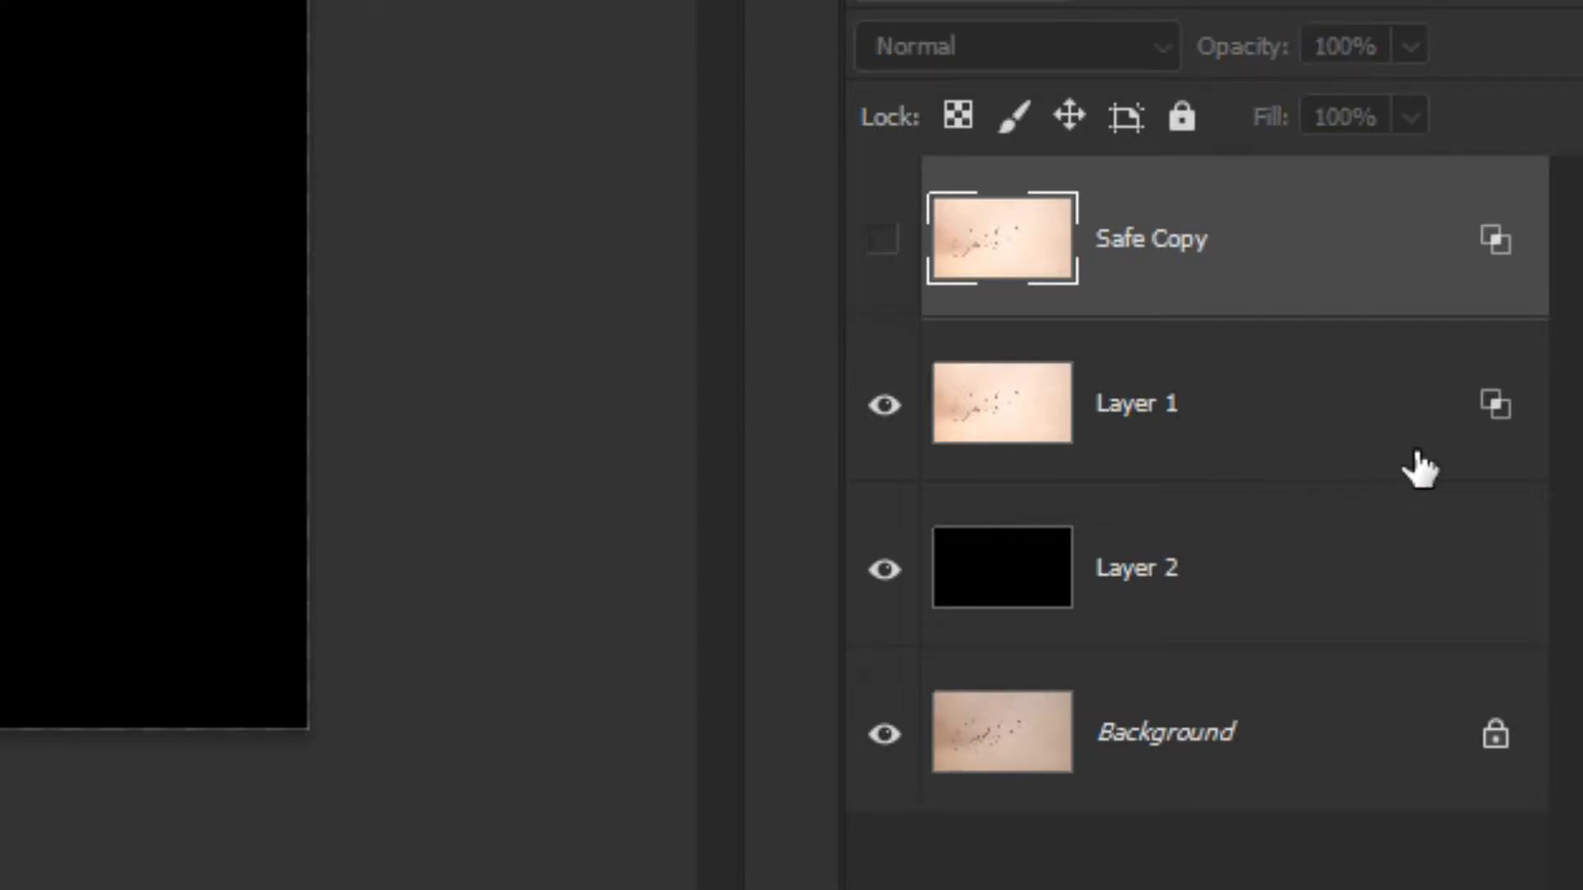
click(1294, 413)
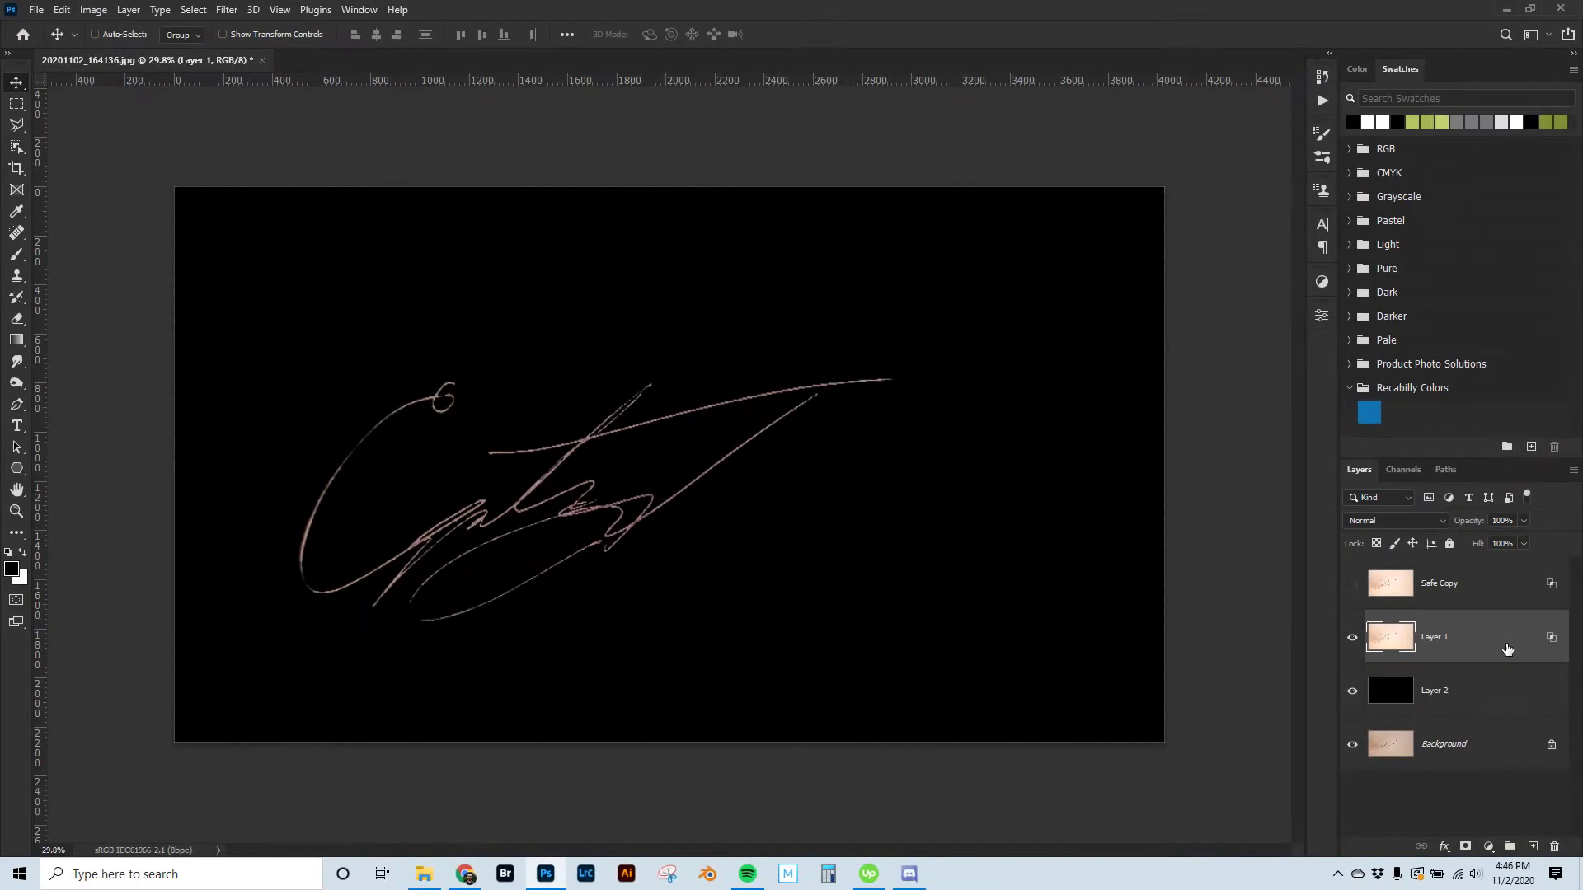
Step: Try restoring the paper in Layer 1's blending options, then cancel the change
double_click(1460, 581)
drag(1291, 330, 1401, 338)
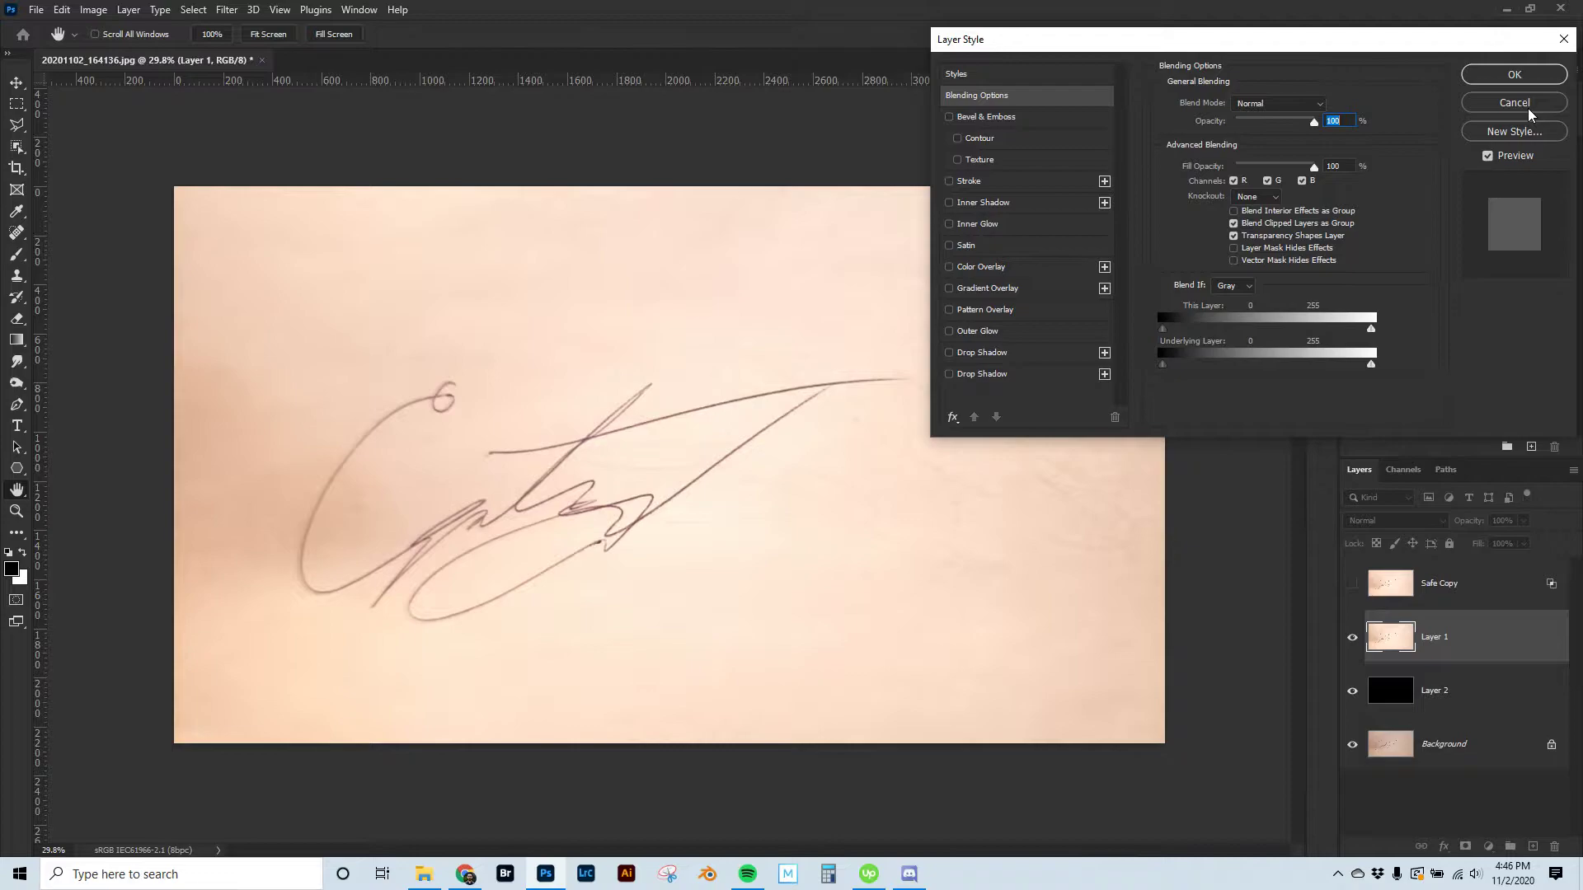
click(1528, 105)
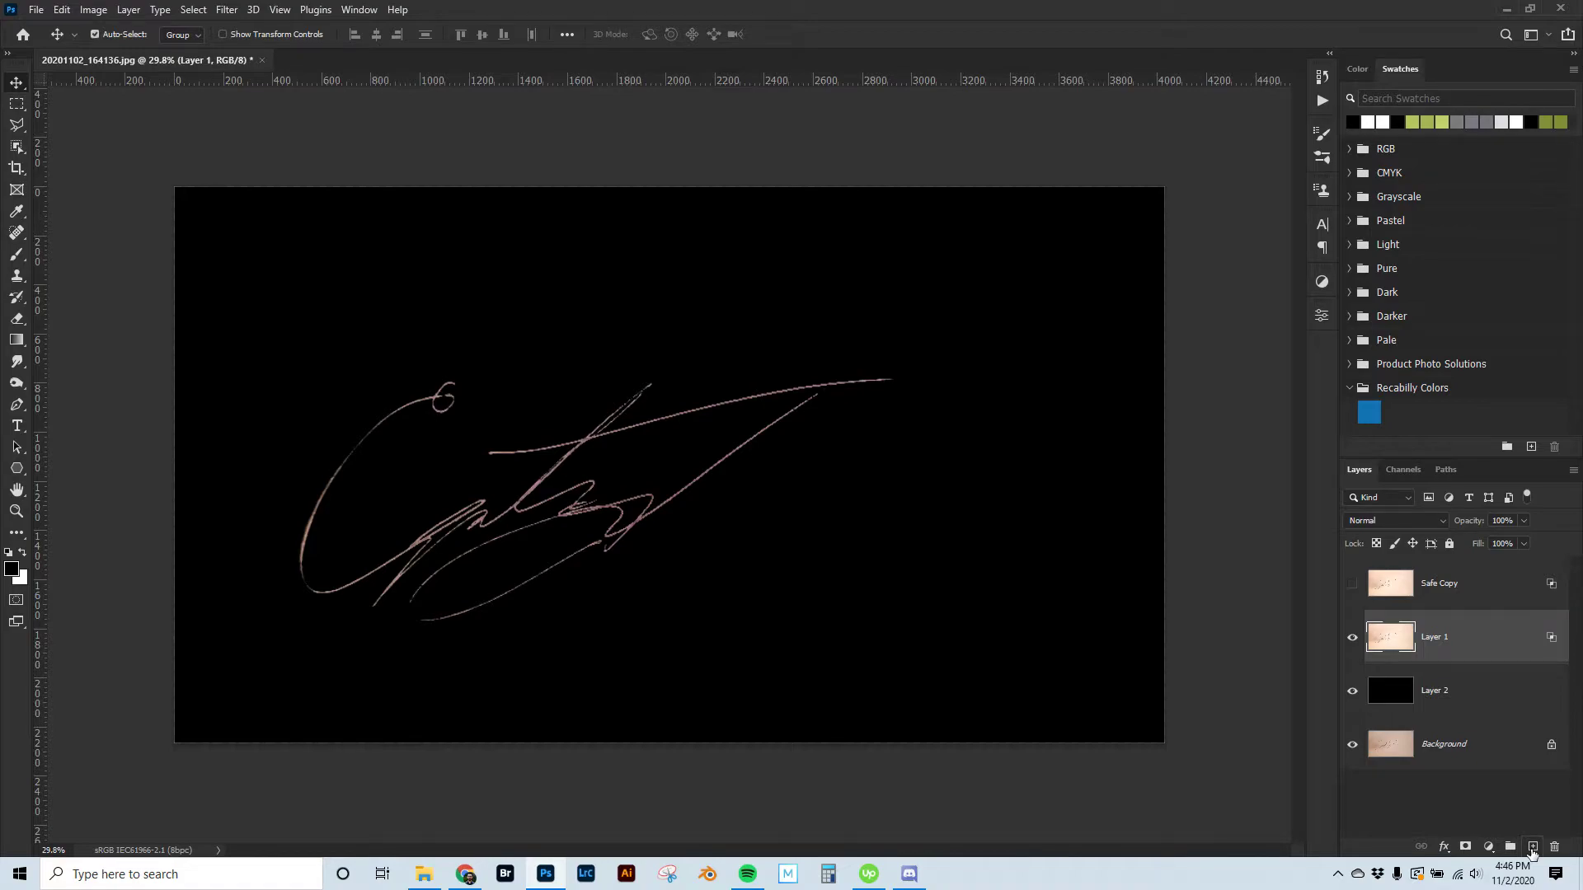
Step: Add Layer 3, merge Layer 1 down into it, and toggle its visibility to compare
click(1533, 848)
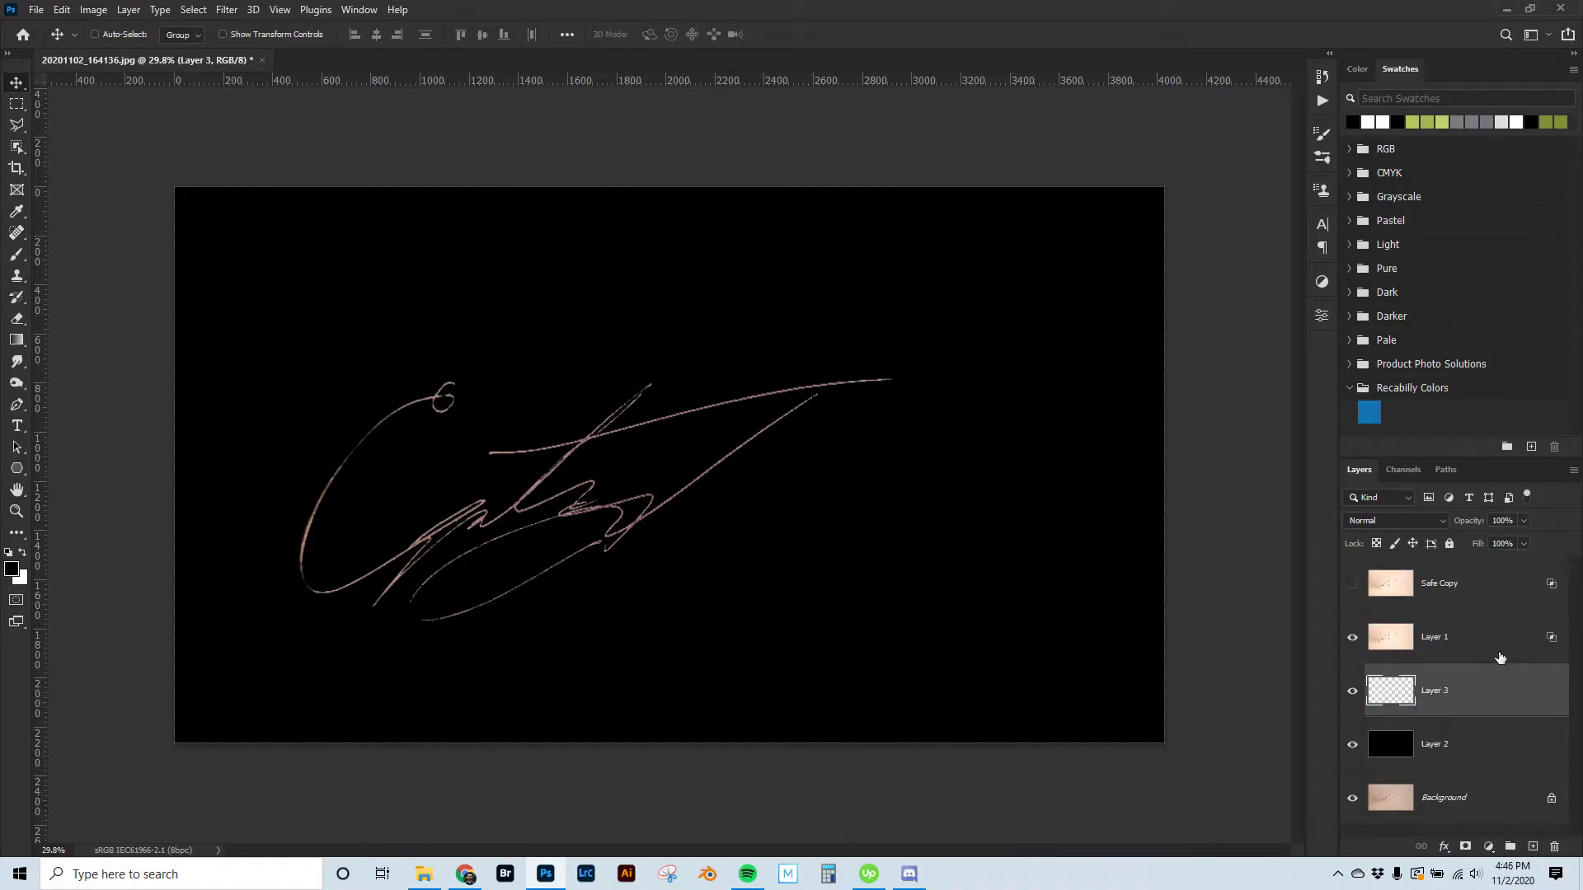
right_click(1500, 657)
click(1409, 648)
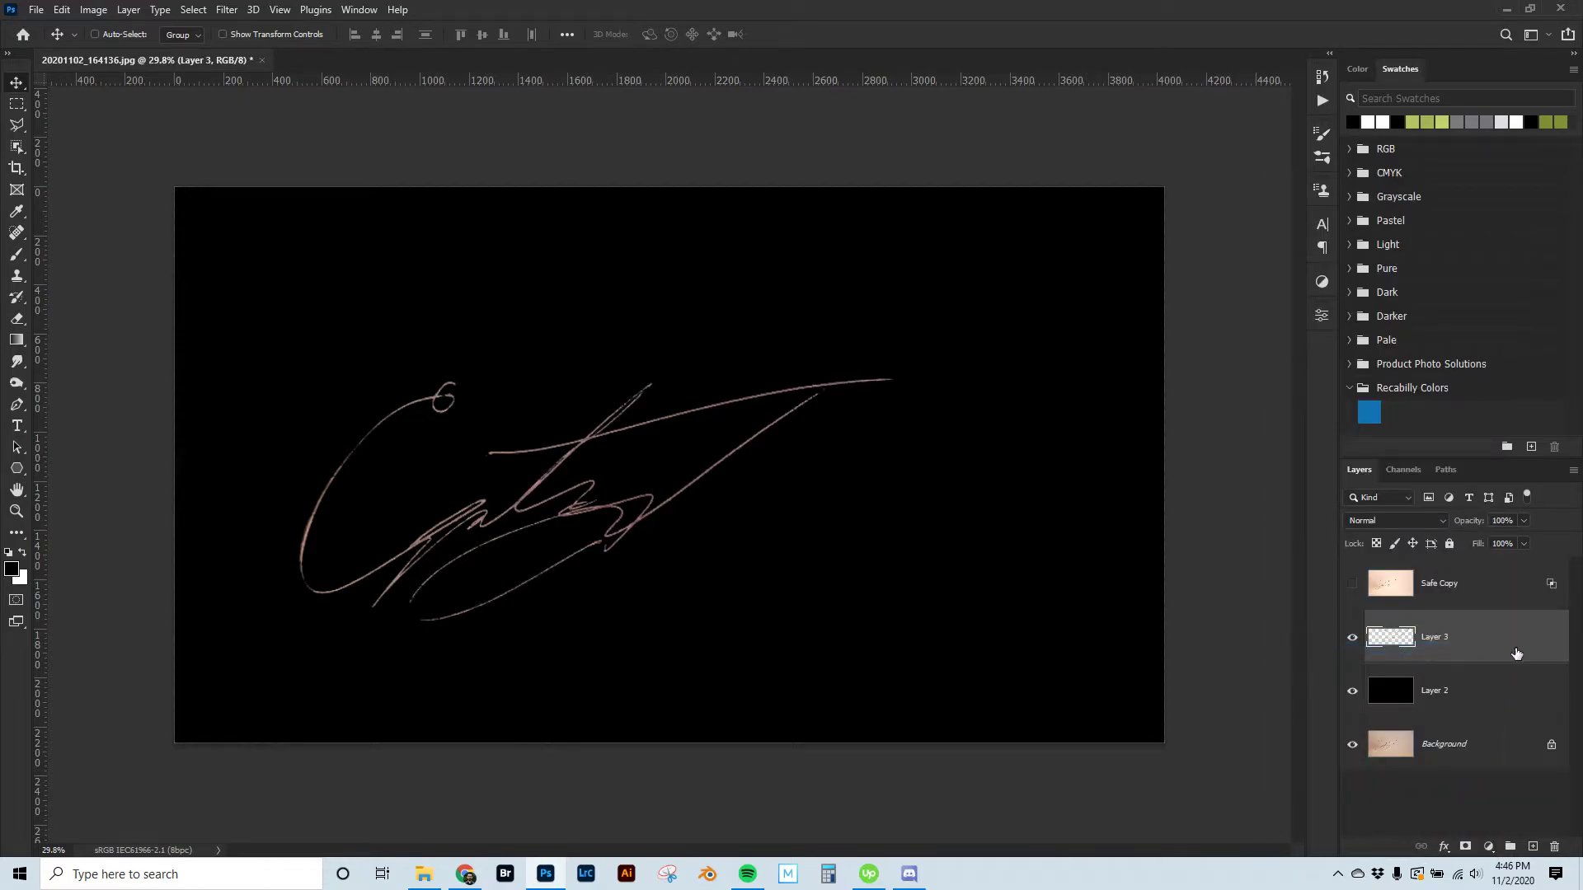
click(1356, 645)
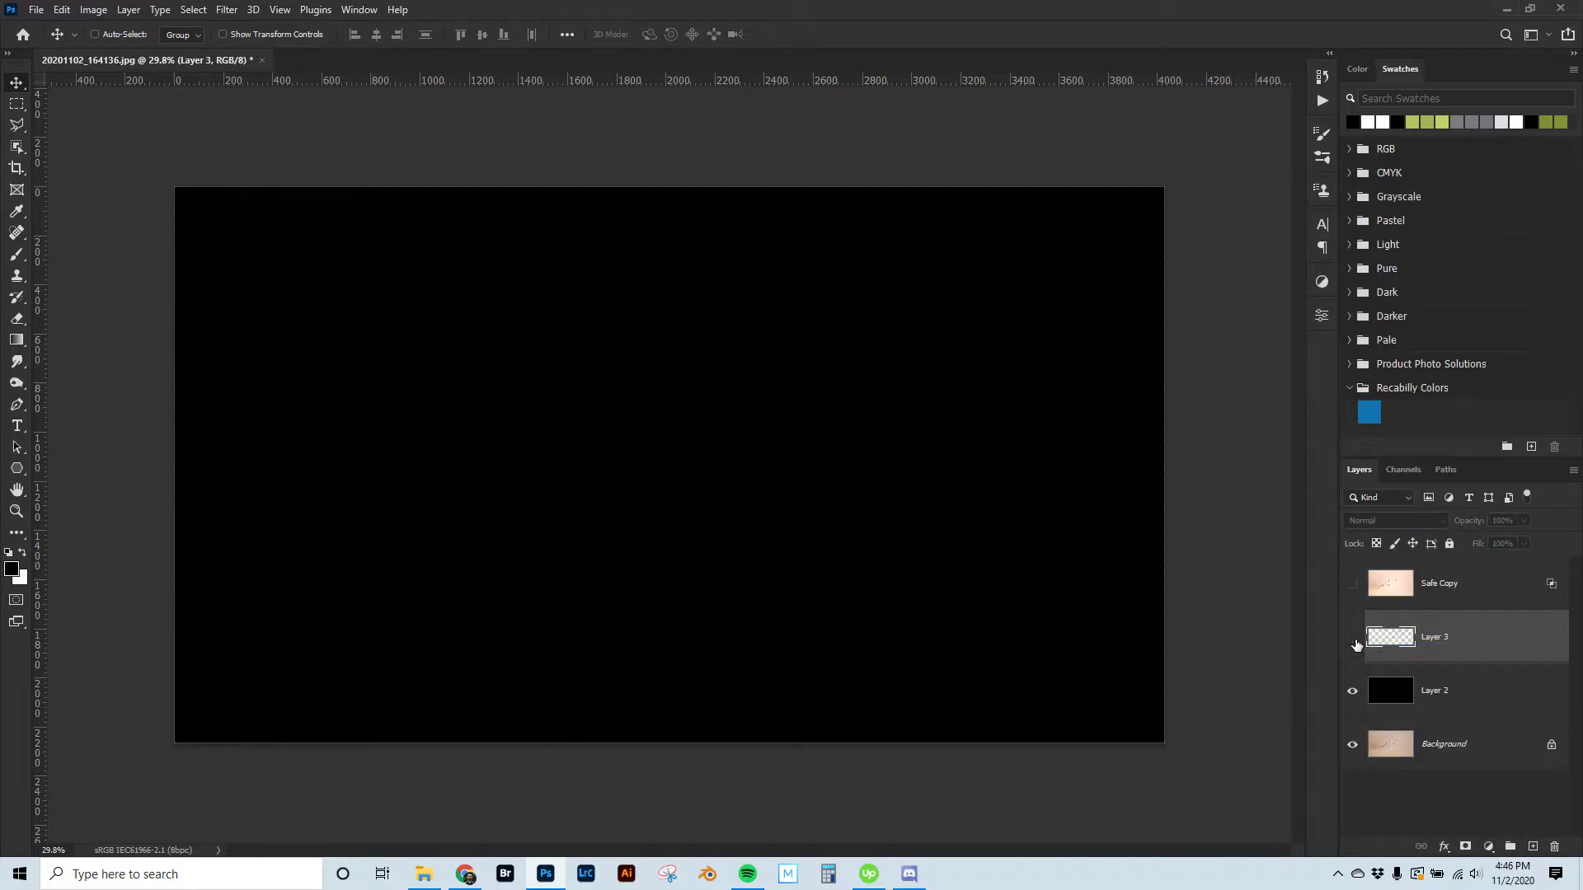
click(1356, 645)
click(1356, 645)
click(1356, 645)
click(1356, 645)
click(1356, 644)
click(1492, 706)
Step: Fill Layer 2 with white and move the Layer 3 signature up and right
key(ctrl+BackSpace)
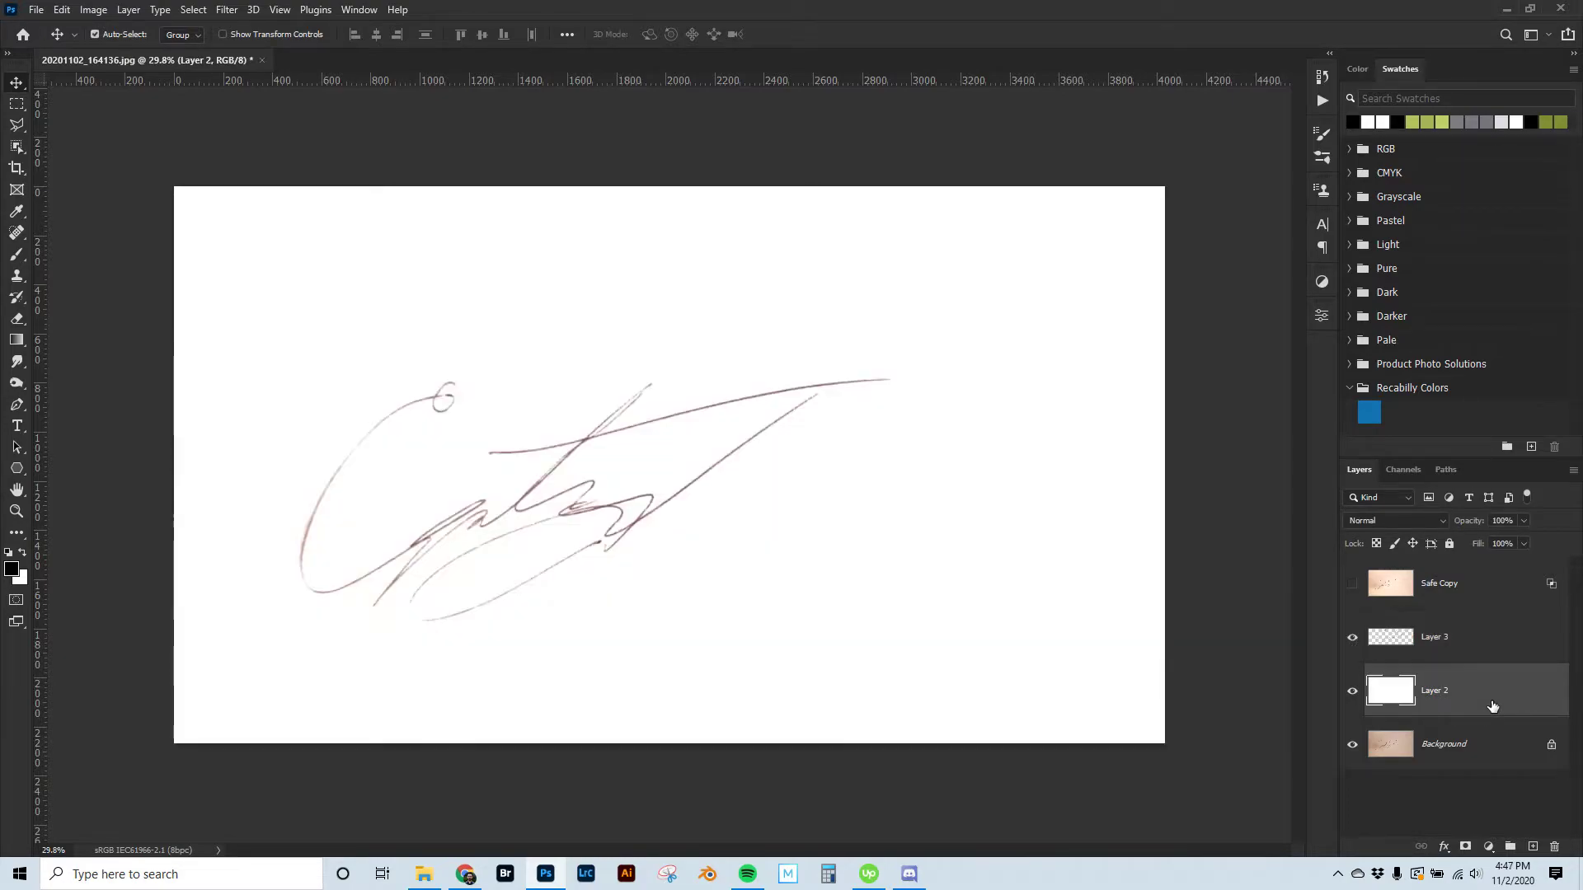
click(1510, 650)
mouse_move(577, 519)
mouse_down()
mouse_move(706, 417)
mouse_move(660, 438)
mouse_up()
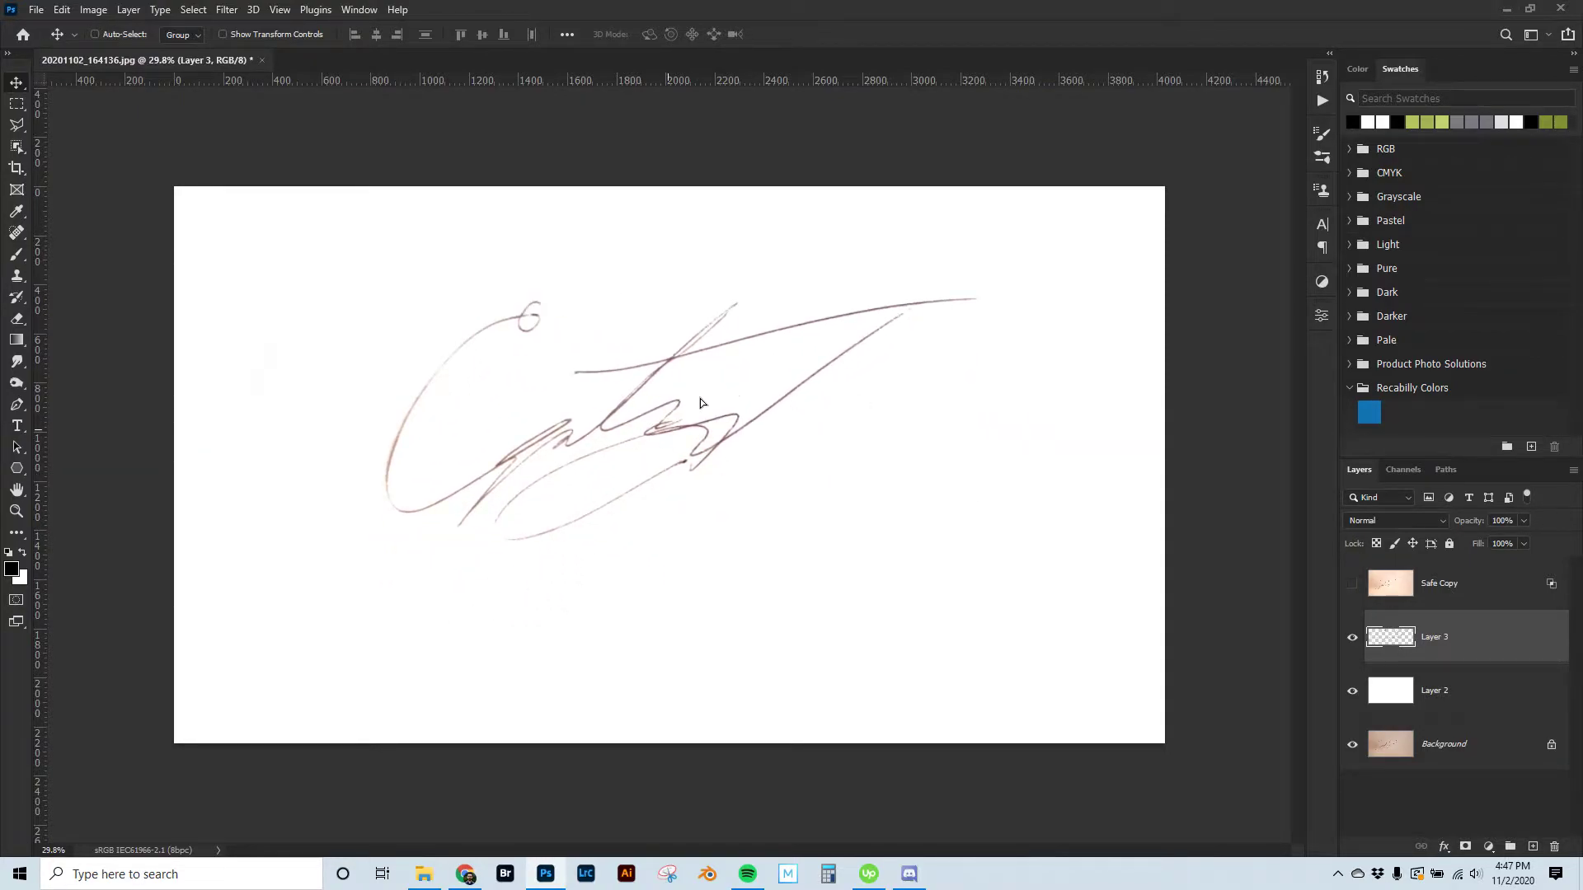
key(ctrl+z)
drag(555, 541, 633, 503)
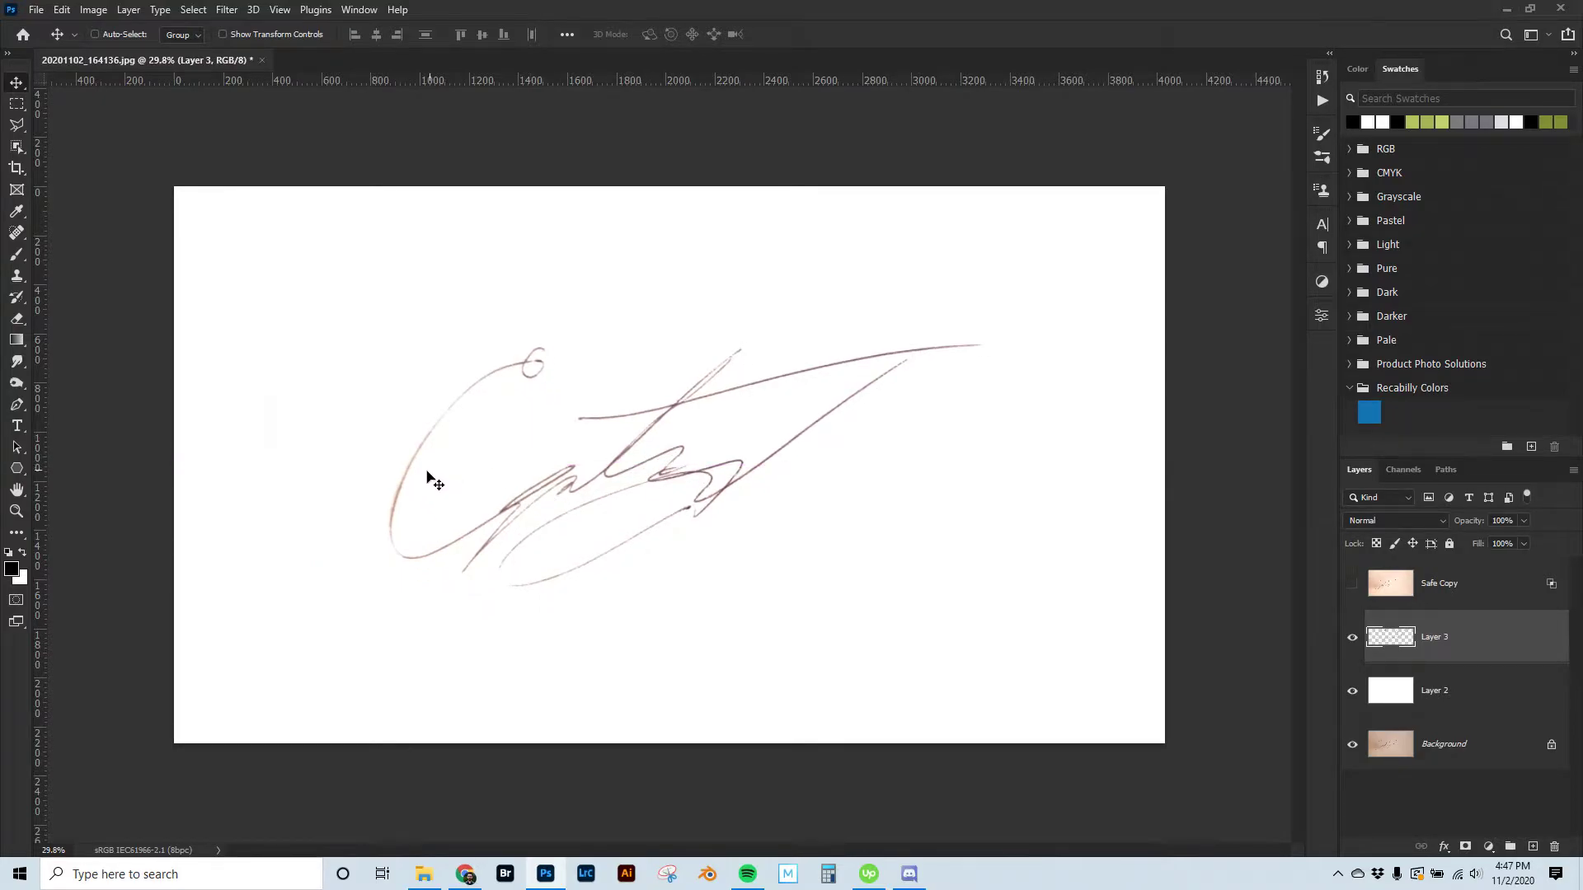
Step: Zoom in and pan along the signature to inspect its strokes
scroll(431, 477, up, 10)
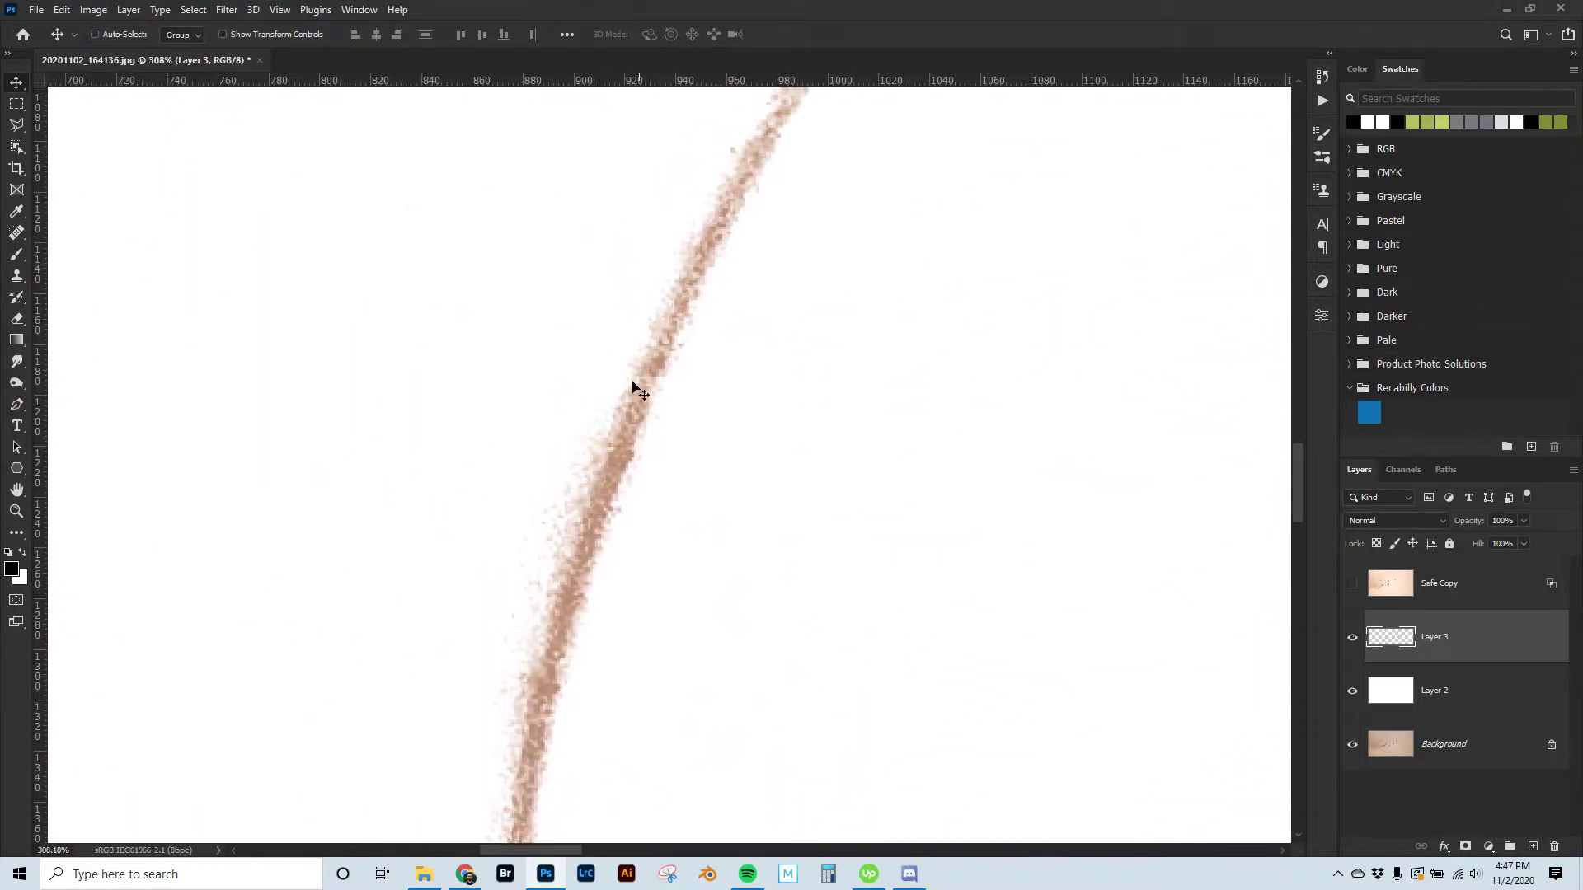
scroll(661, 590, down, 6)
drag(929, 463, 603, 253)
scroll(604, 253, right, 15)
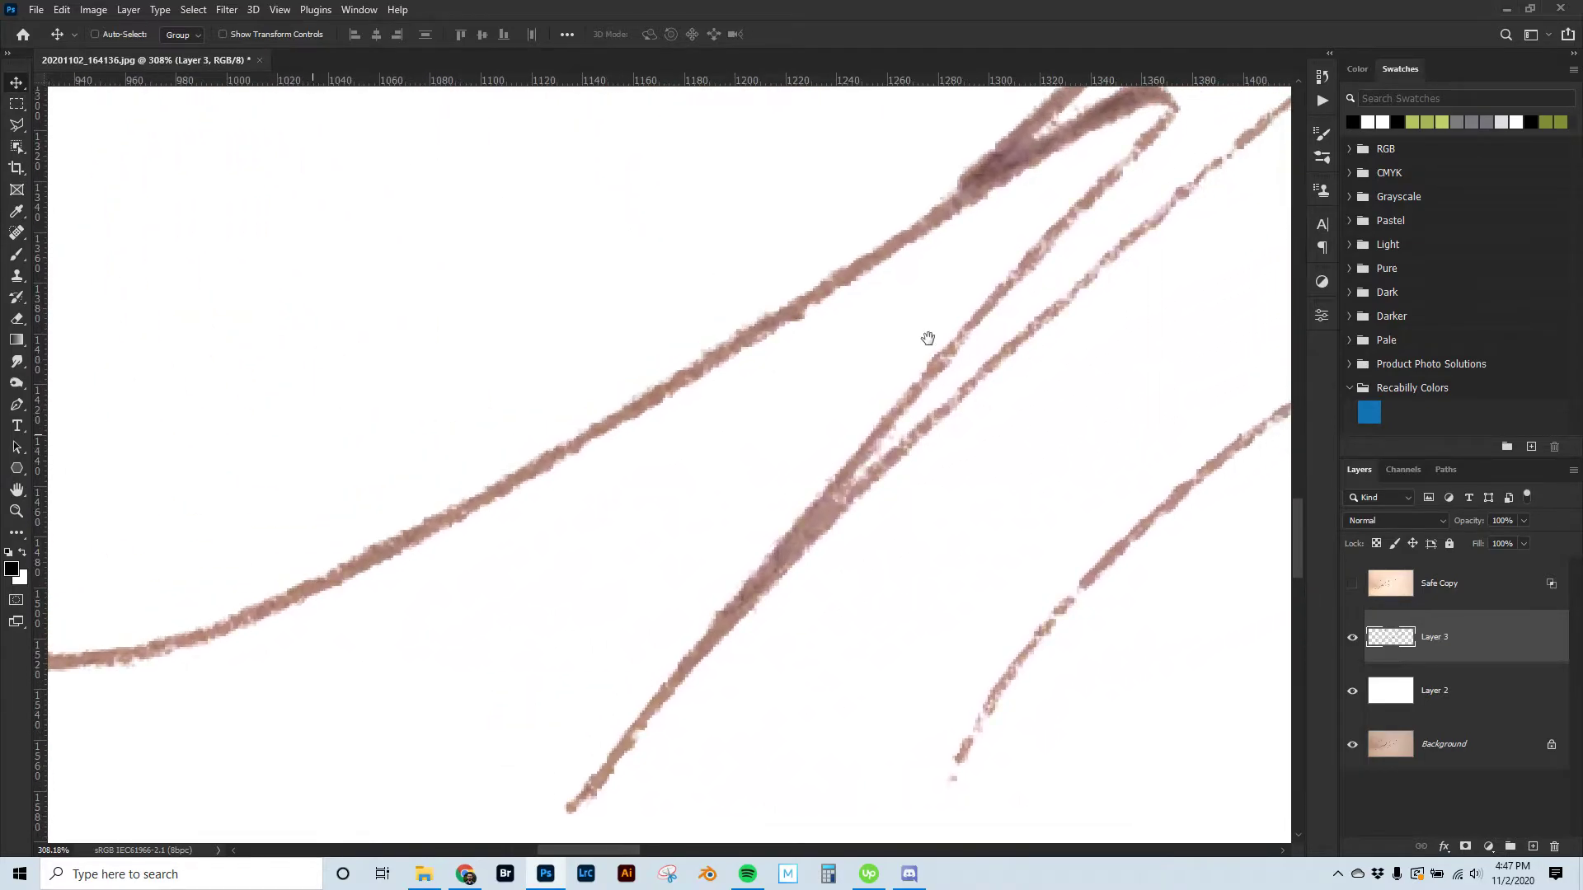
scroll(689, 548, down, 10)
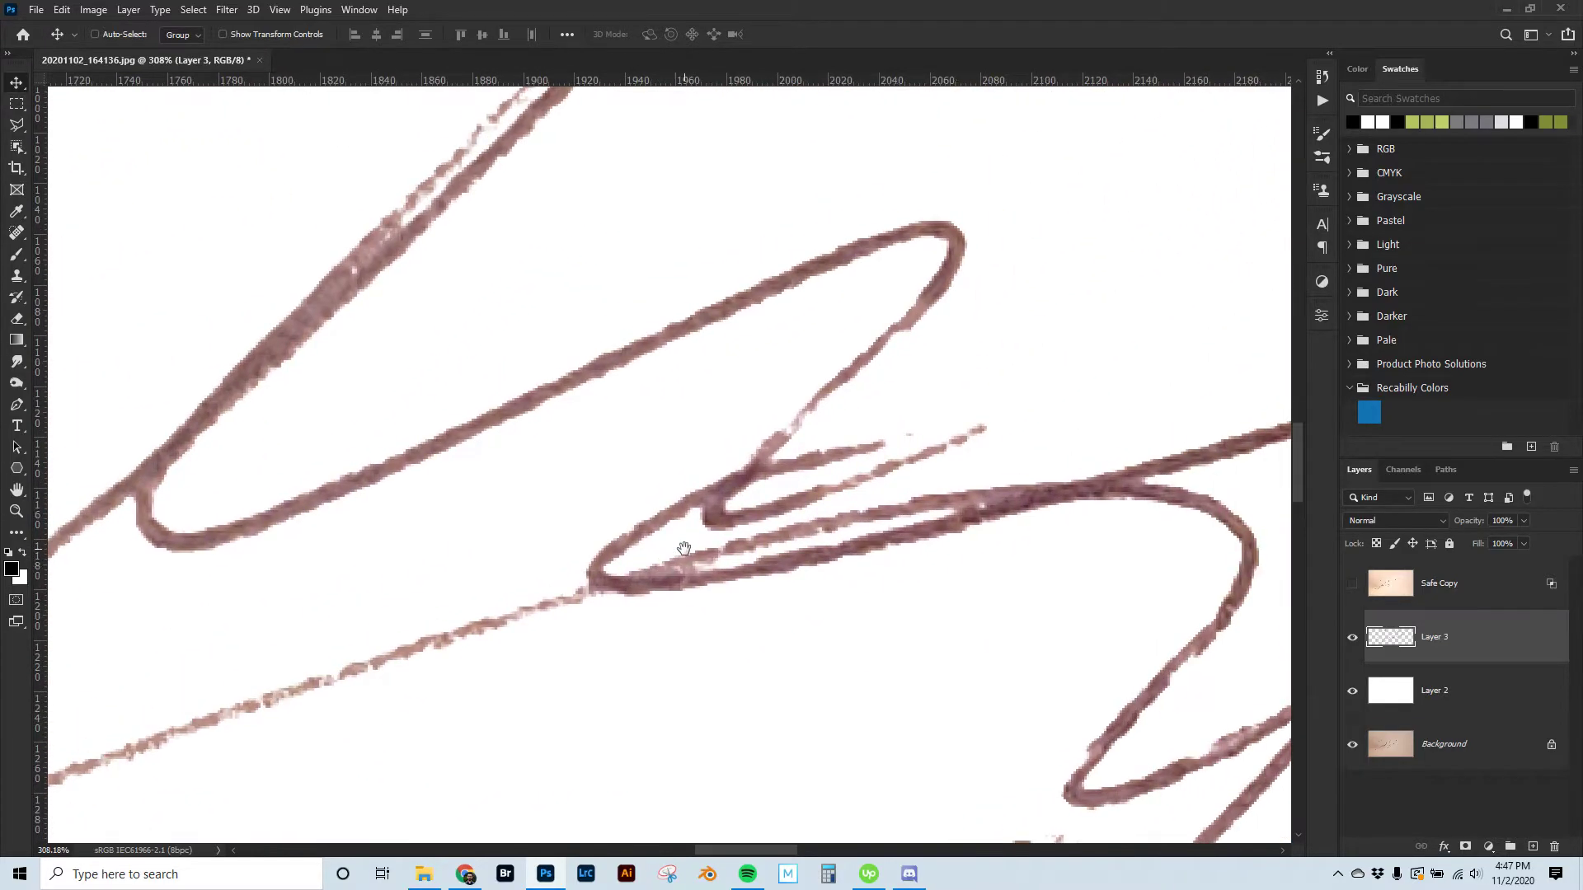
scroll(736, 537, down, 1)
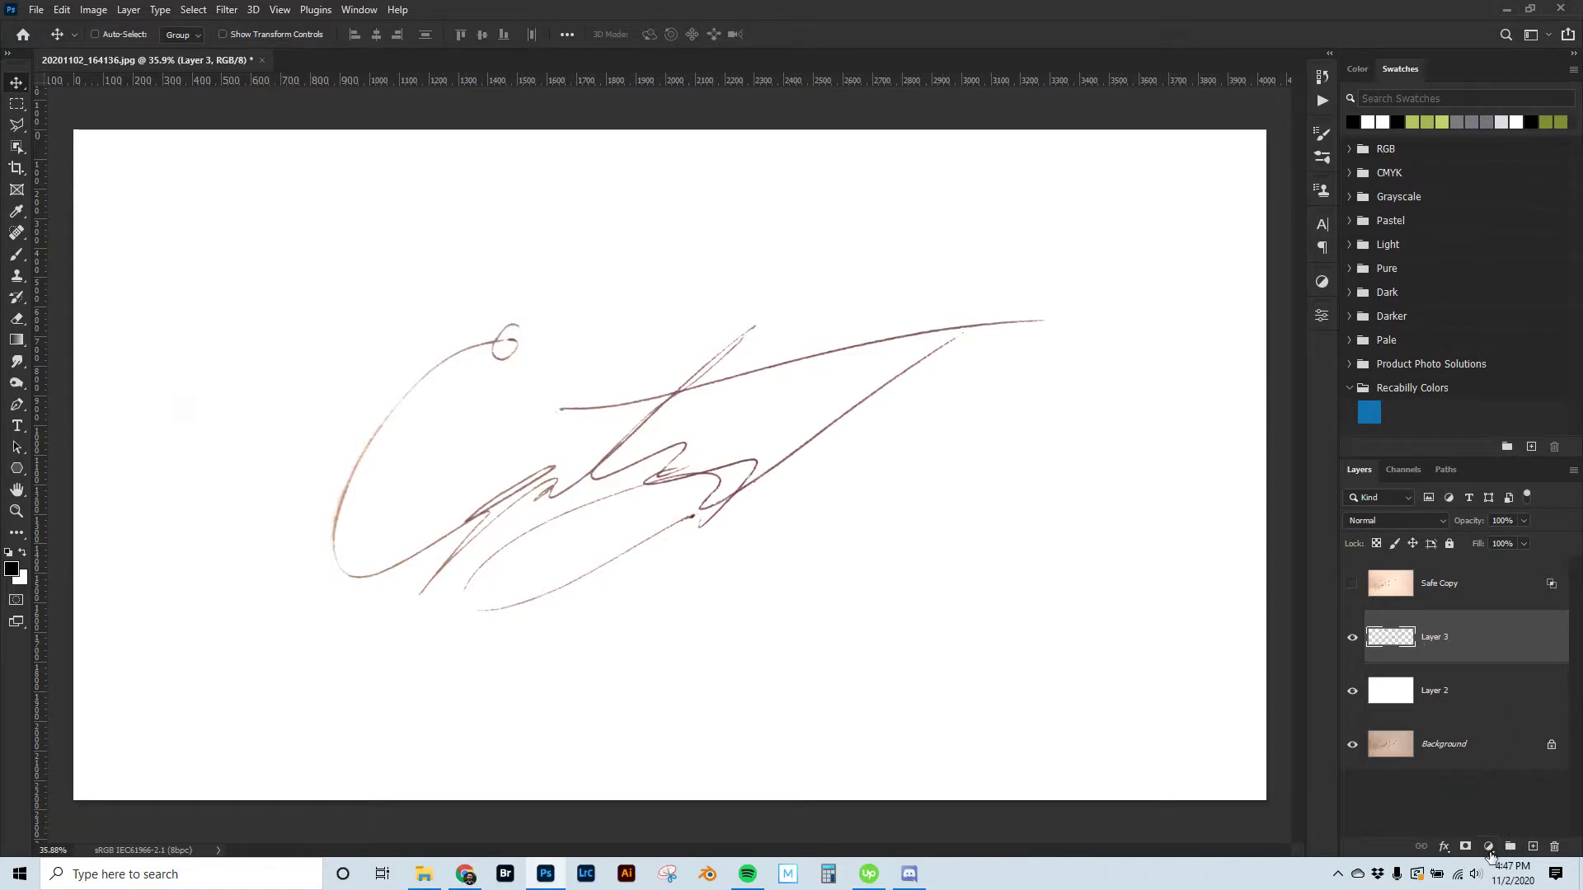
Step: Add a black Solid Color fill layer and clip it to Layer 3
click(1489, 847)
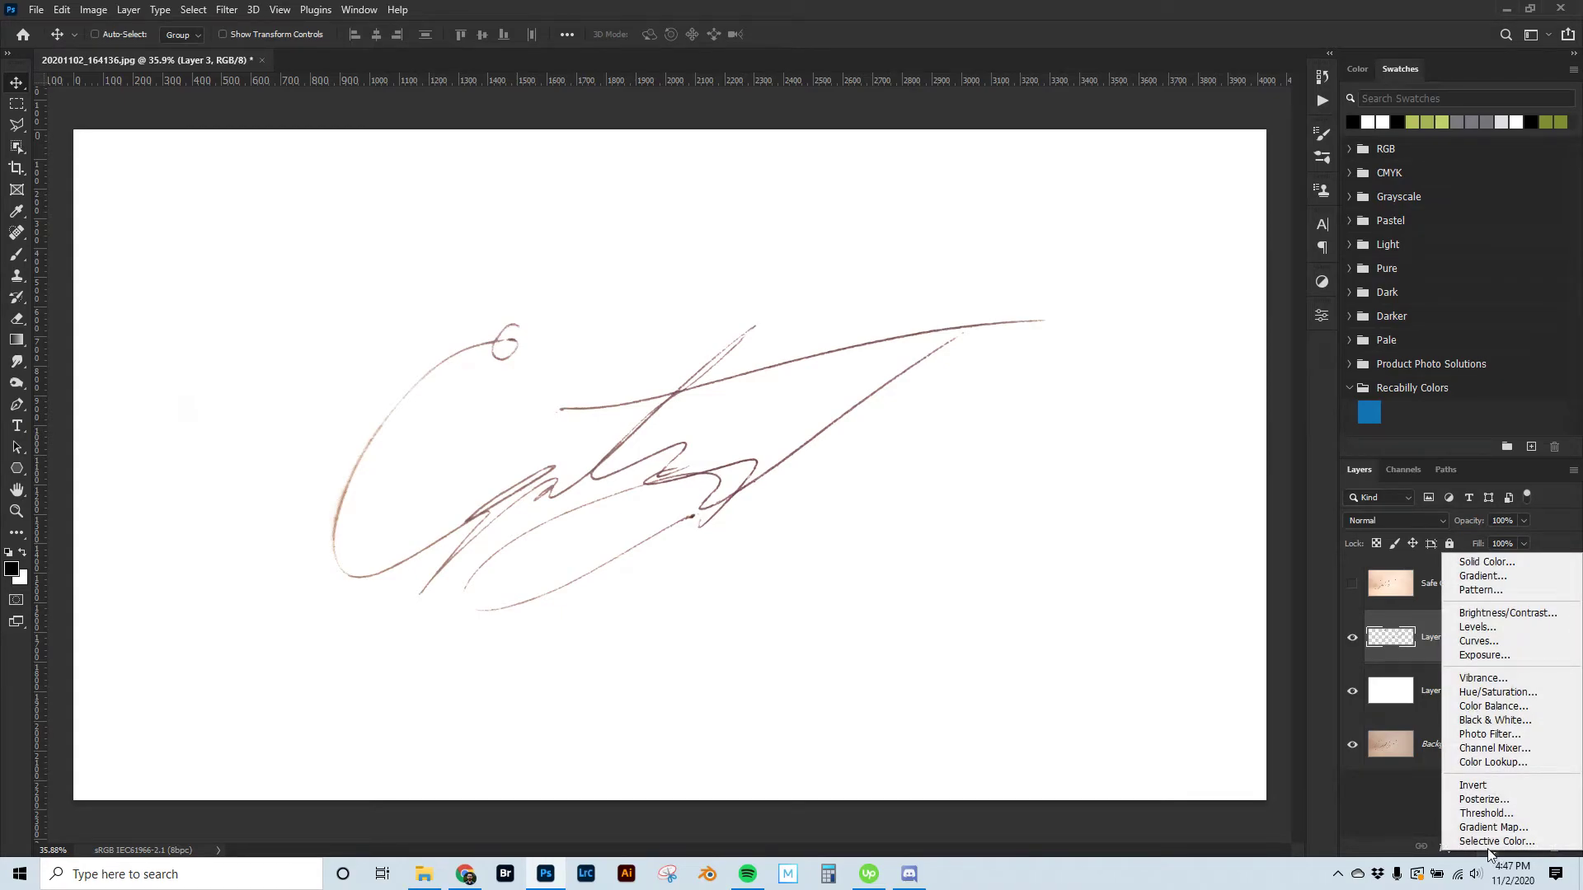
click(1526, 566)
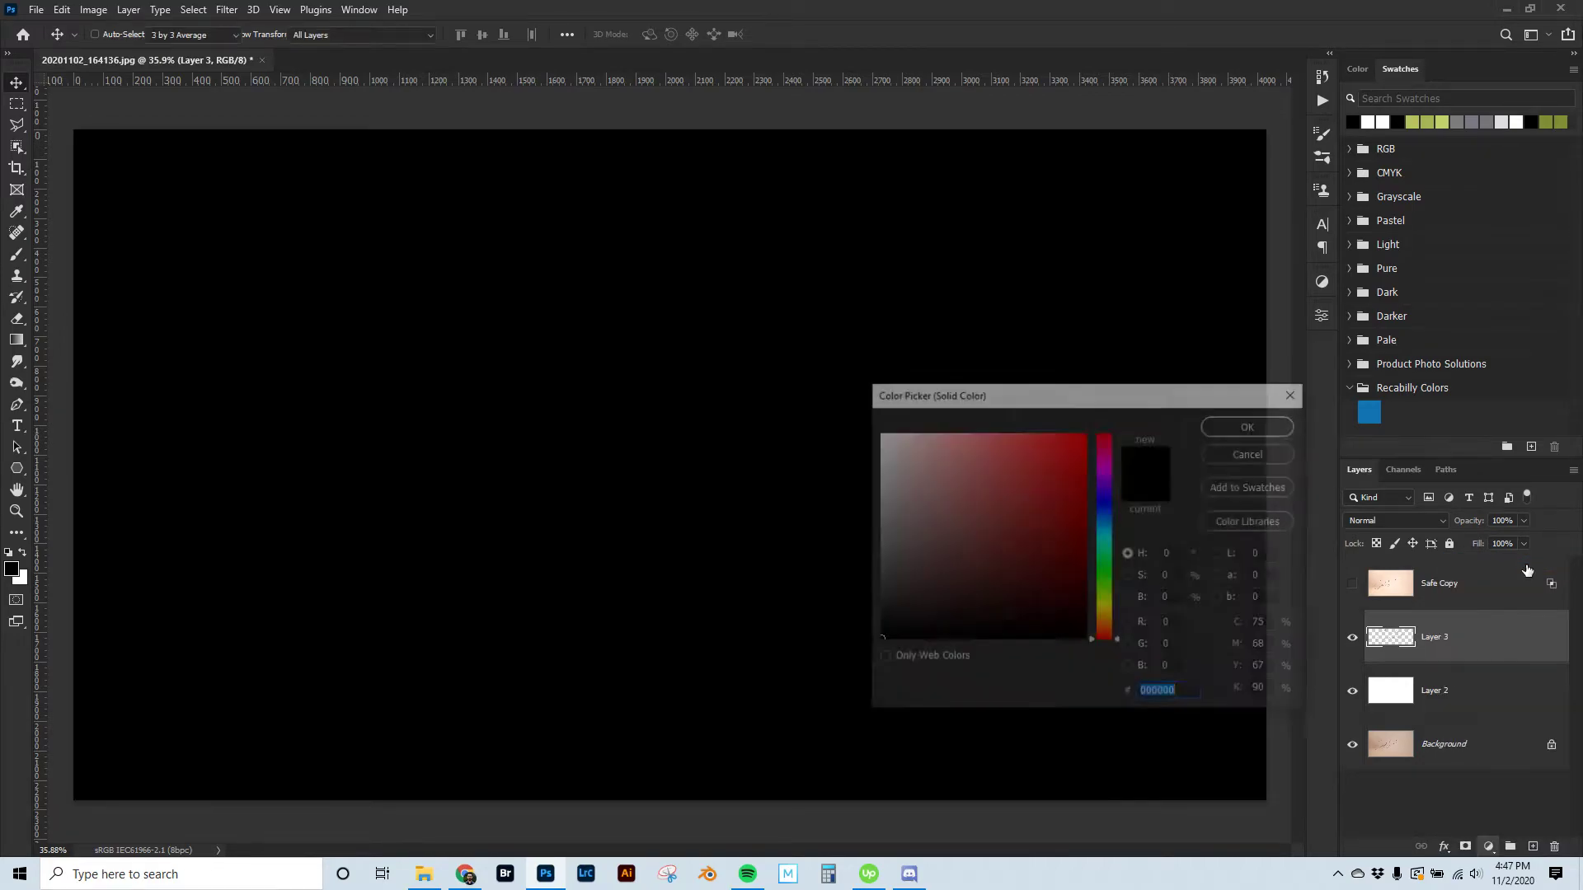
click(1277, 427)
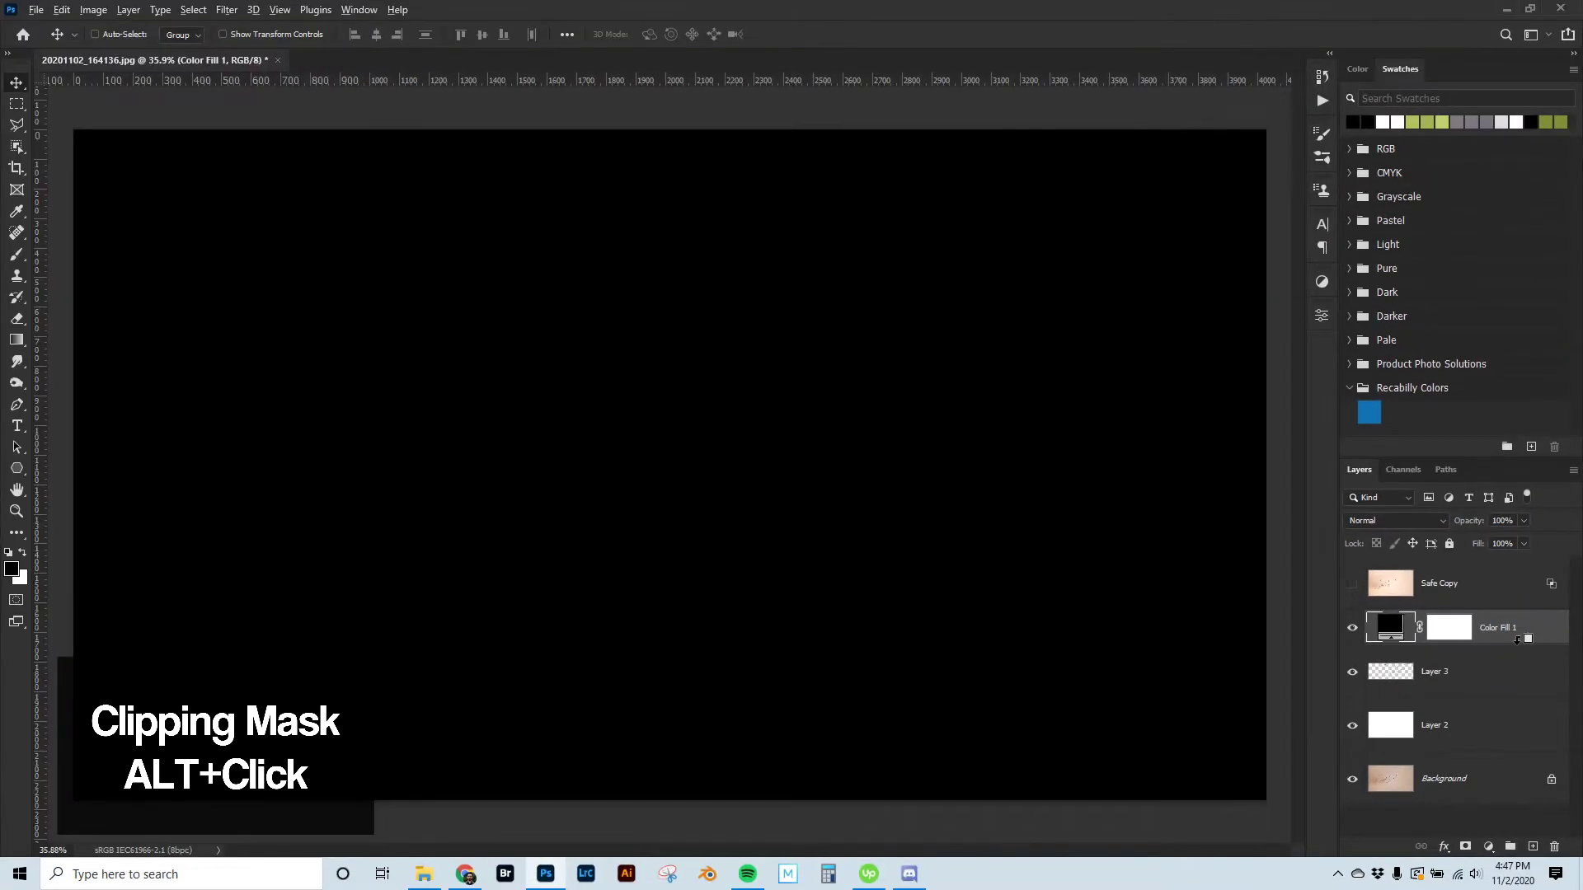
alt+click(1518, 639)
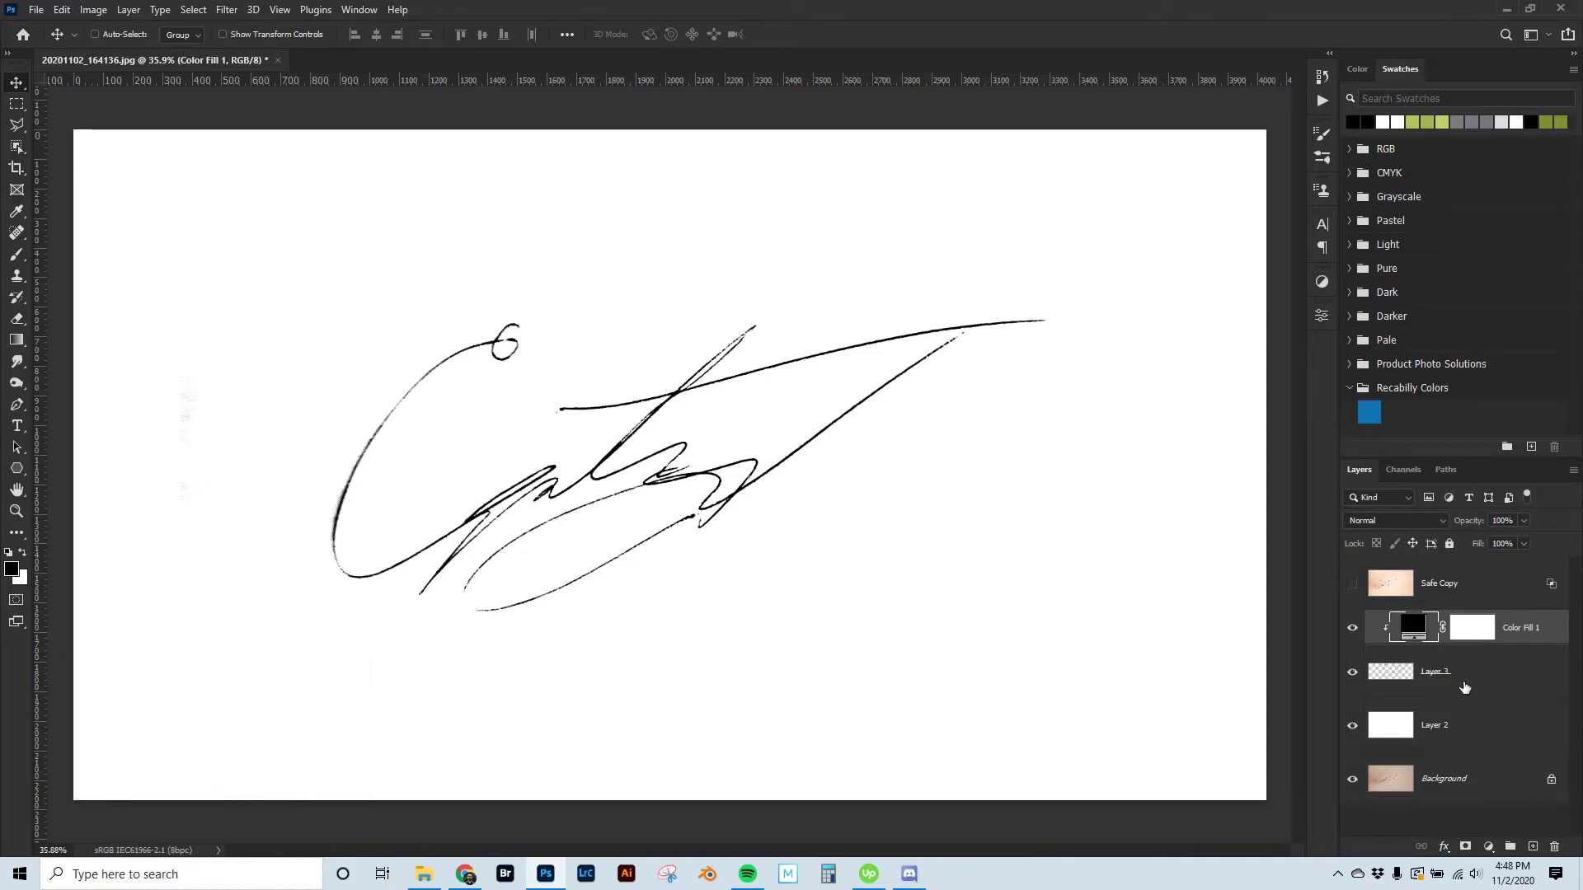
Step: Reposition the signature, check transparency without the lower layers, then hide Color Fill 1
click(1475, 681)
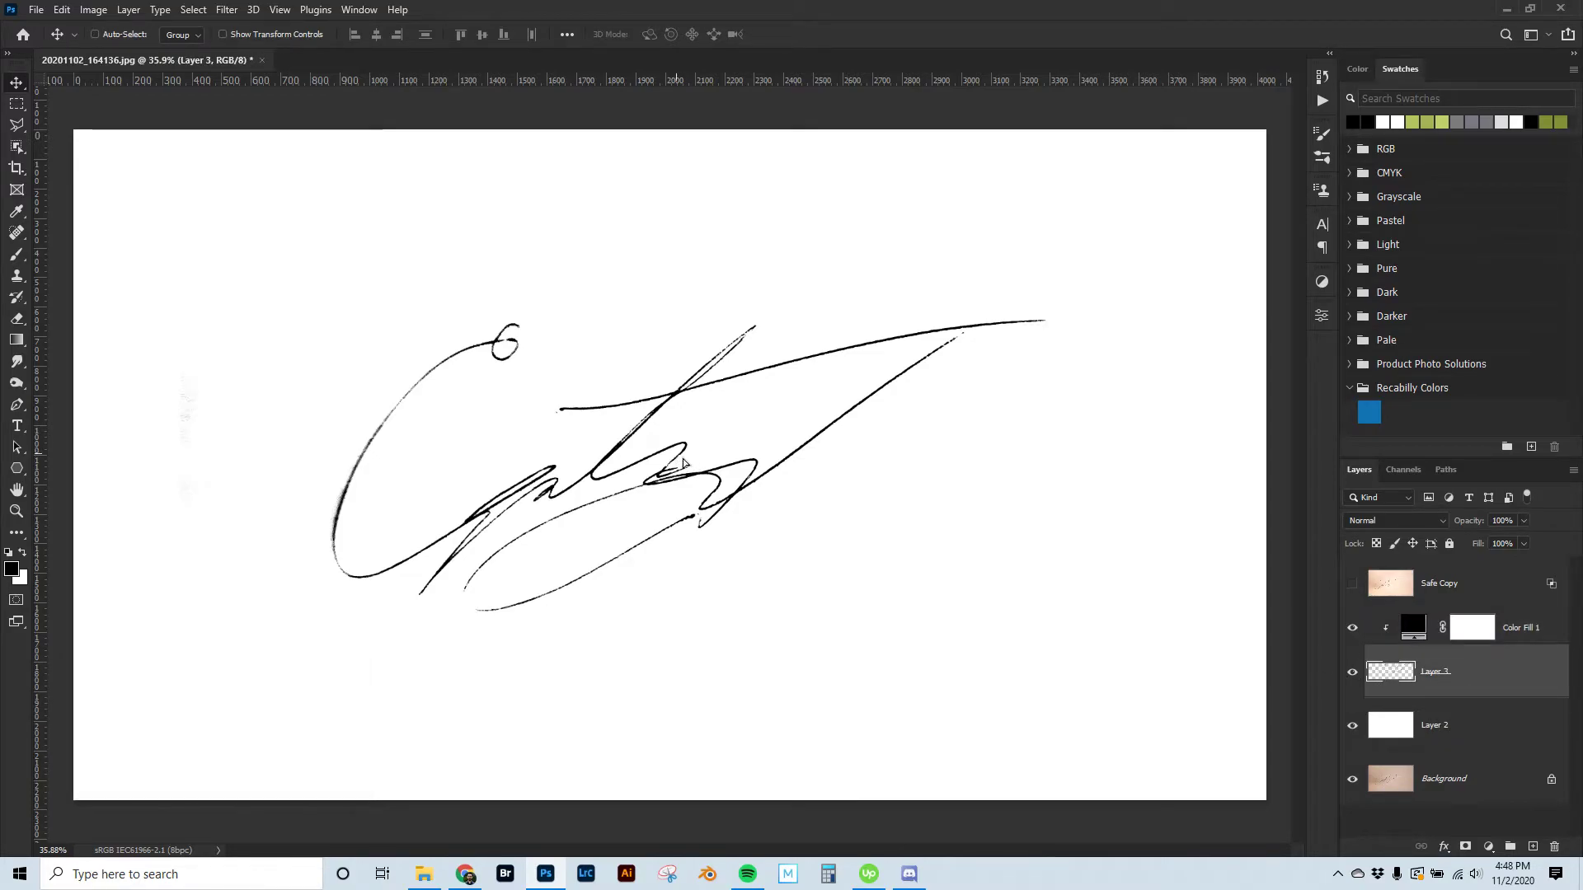
mouse_move(671, 453)
mouse_down()
mouse_move(919, 424)
mouse_move(849, 512)
mouse_move(972, 505)
mouse_move(929, 493)
mouse_up()
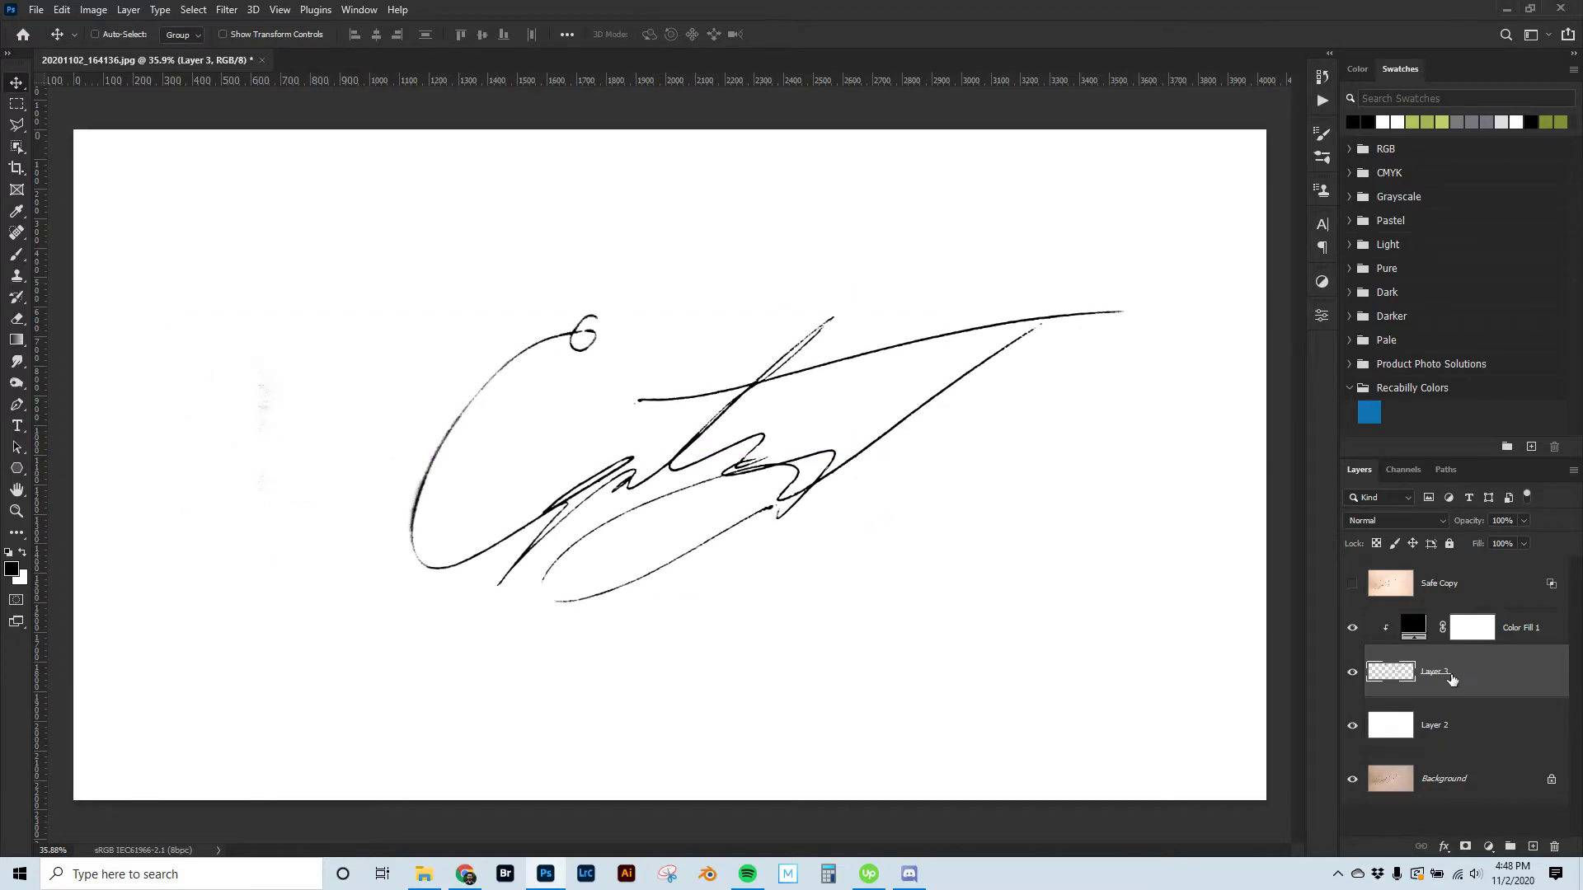
mouse_move(768, 420)
mouse_down()
mouse_move(691, 430)
mouse_move(982, 534)
mouse_move(888, 428)
mouse_move(883, 496)
mouse_up()
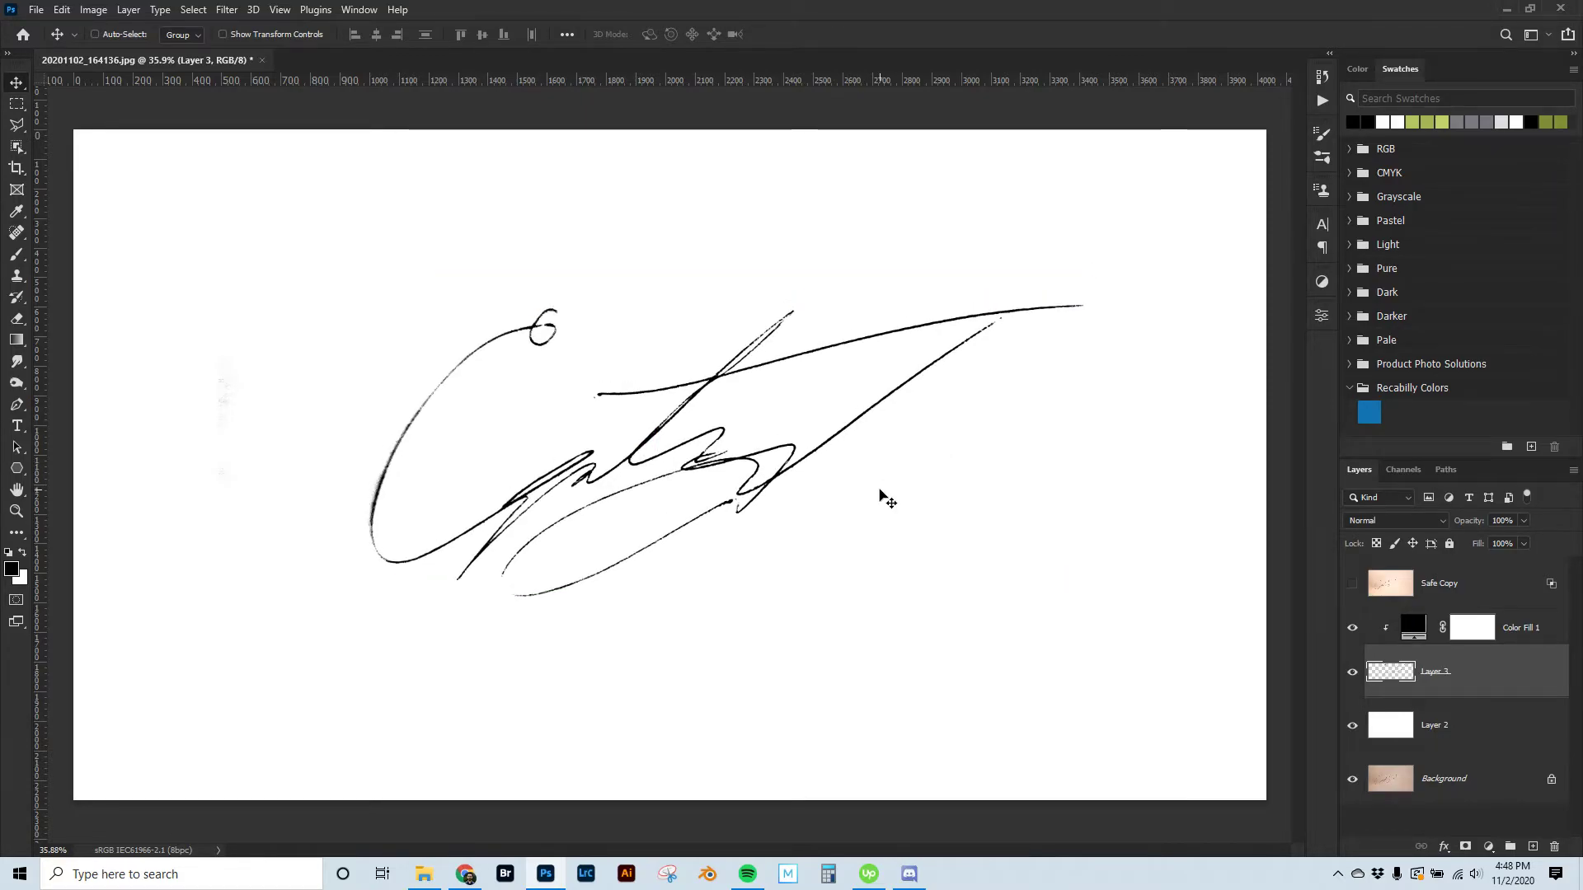
alt+click(1353, 672)
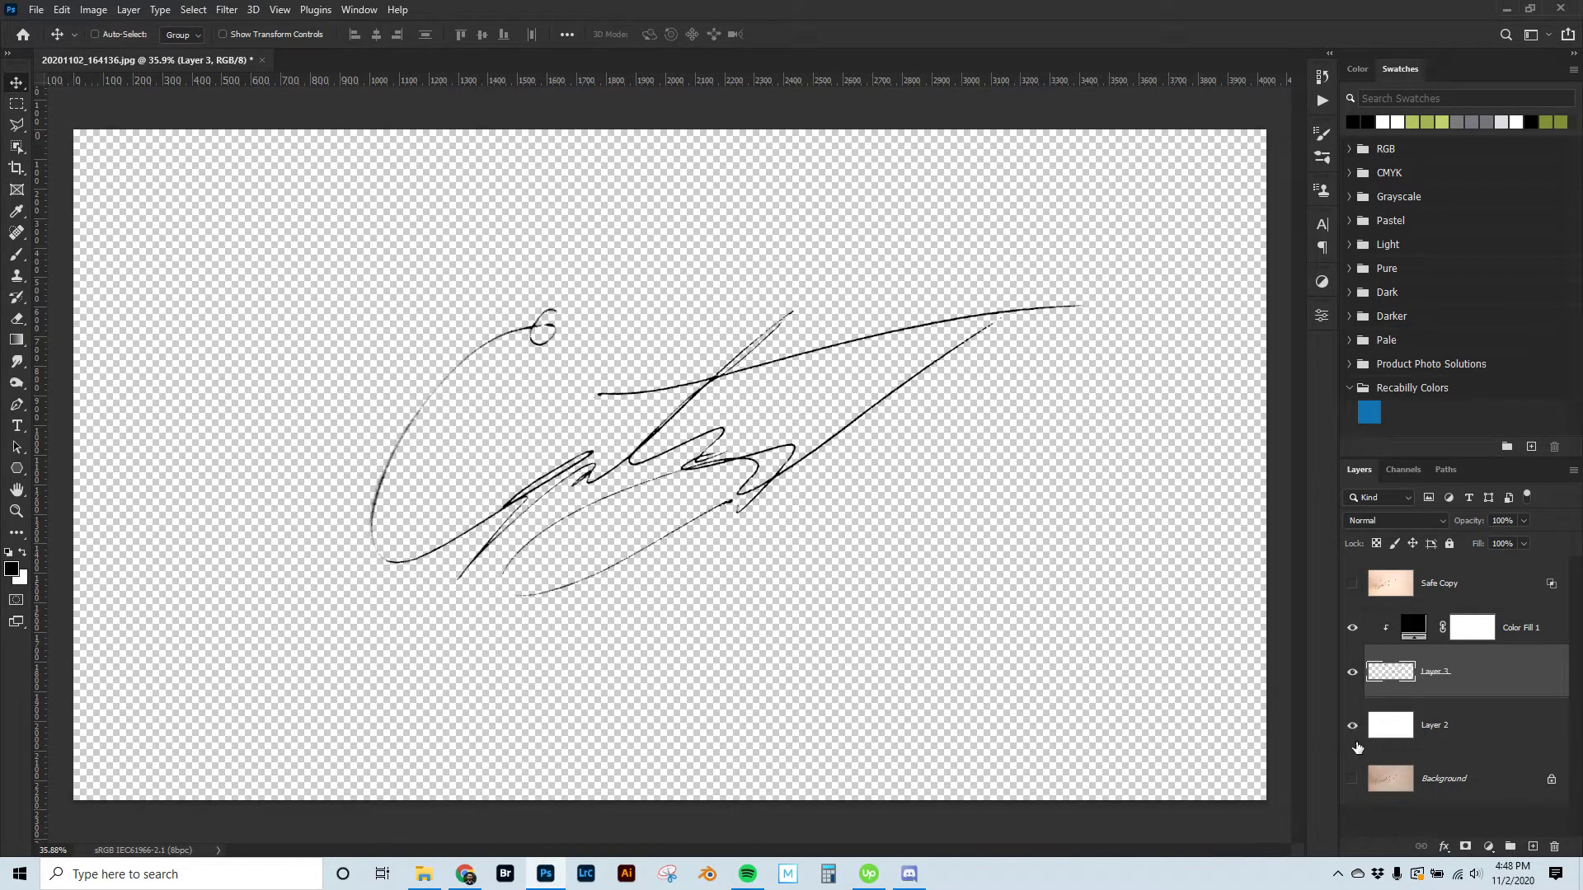
click(1355, 777)
click(1546, 639)
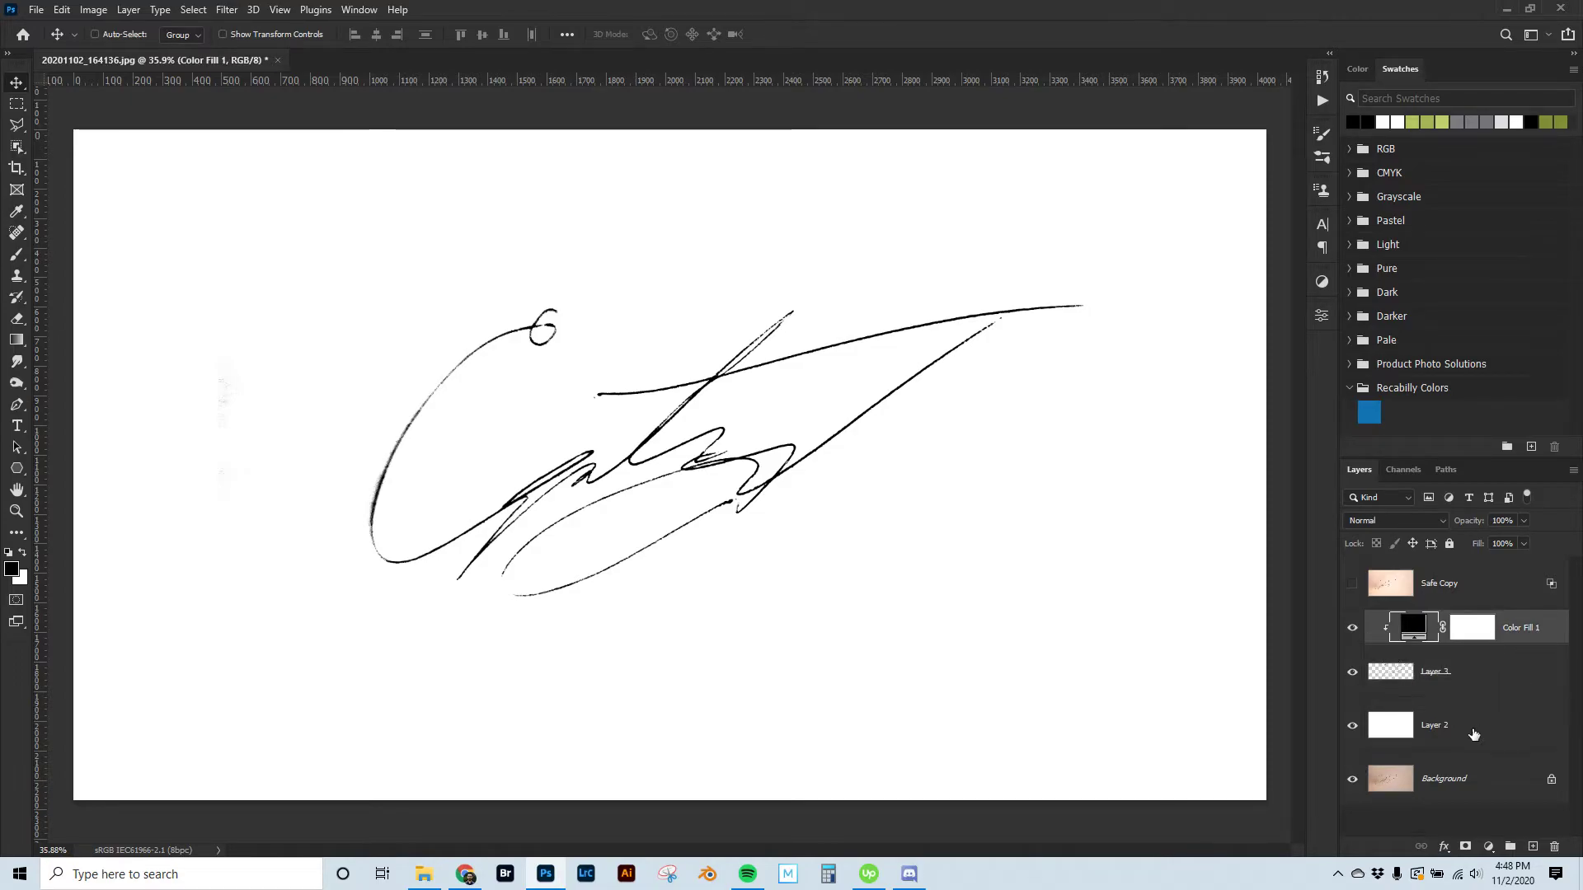
click(1352, 629)
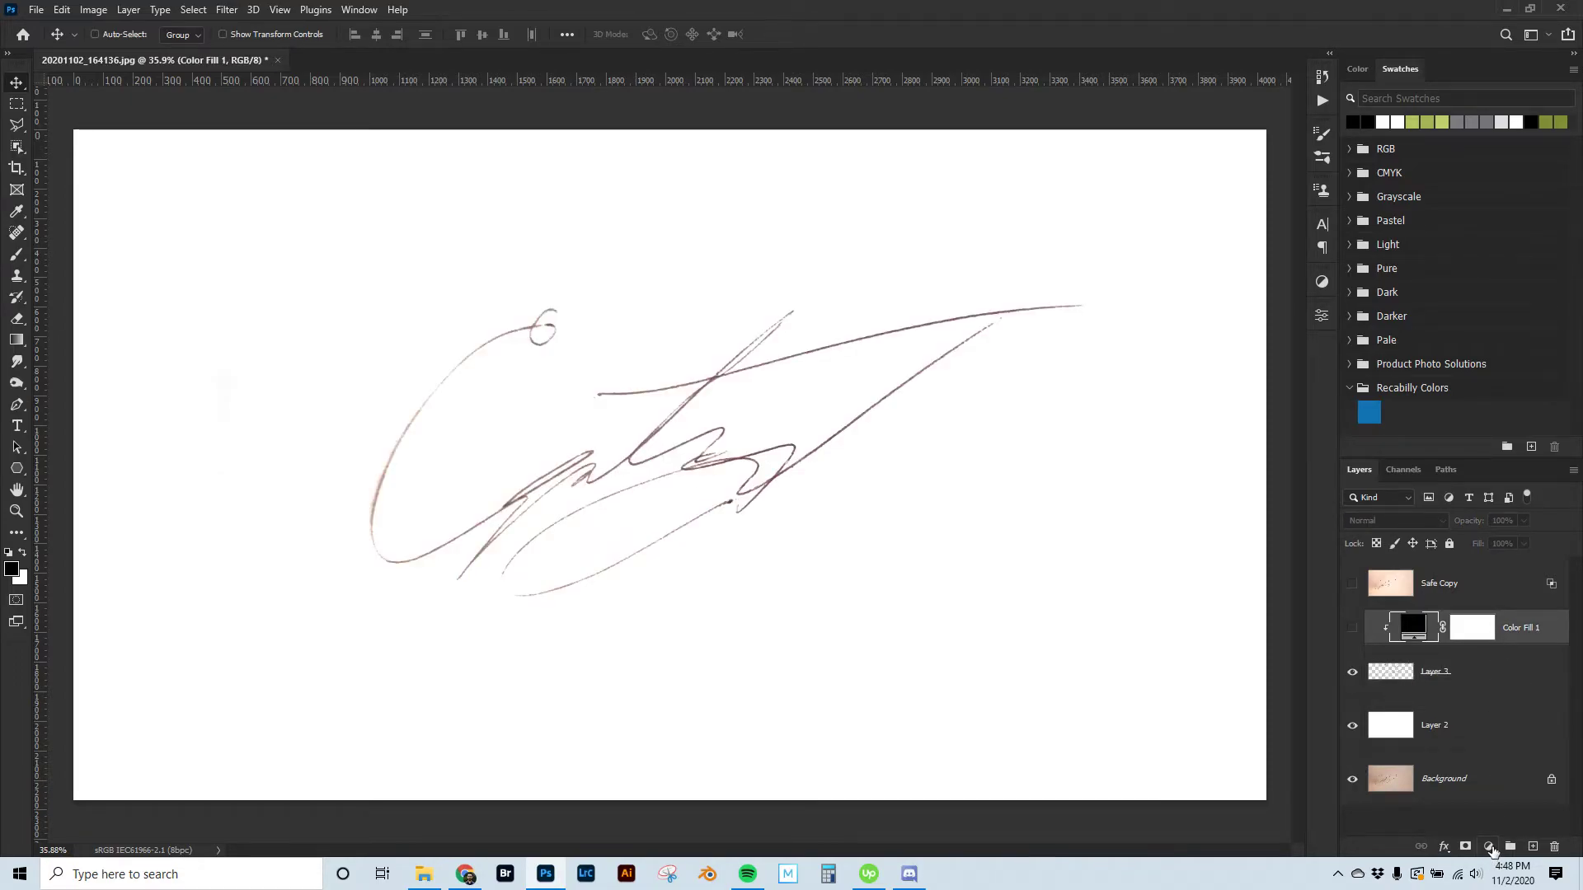
Step: Add a Gradient Map with its light stop set to 2a2a2a, clipped to Layer 3
click(1488, 847)
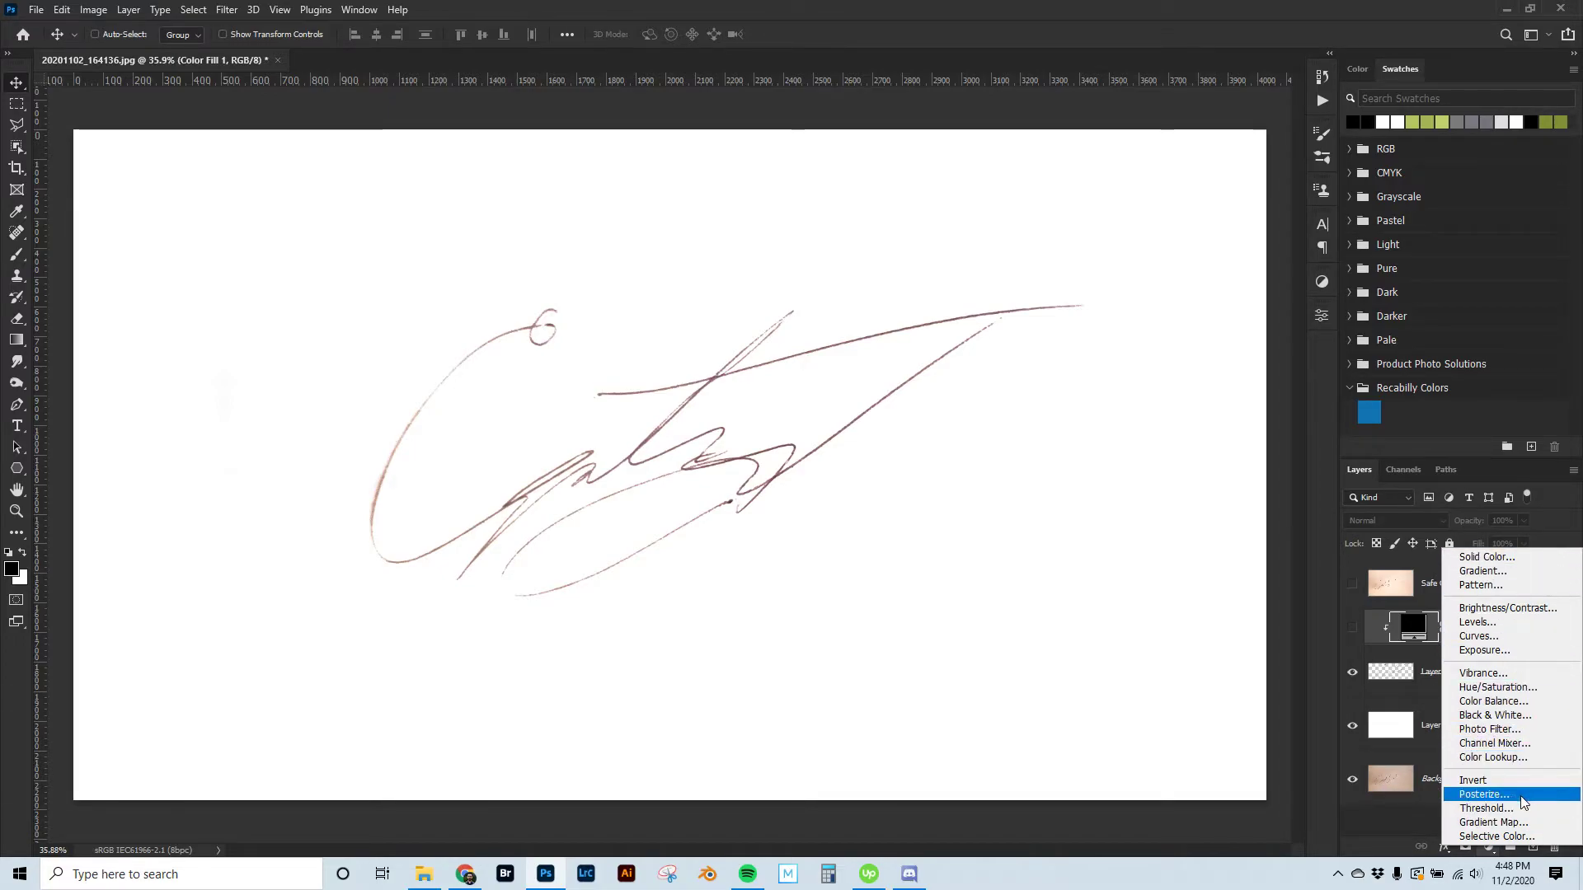
click(1523, 825)
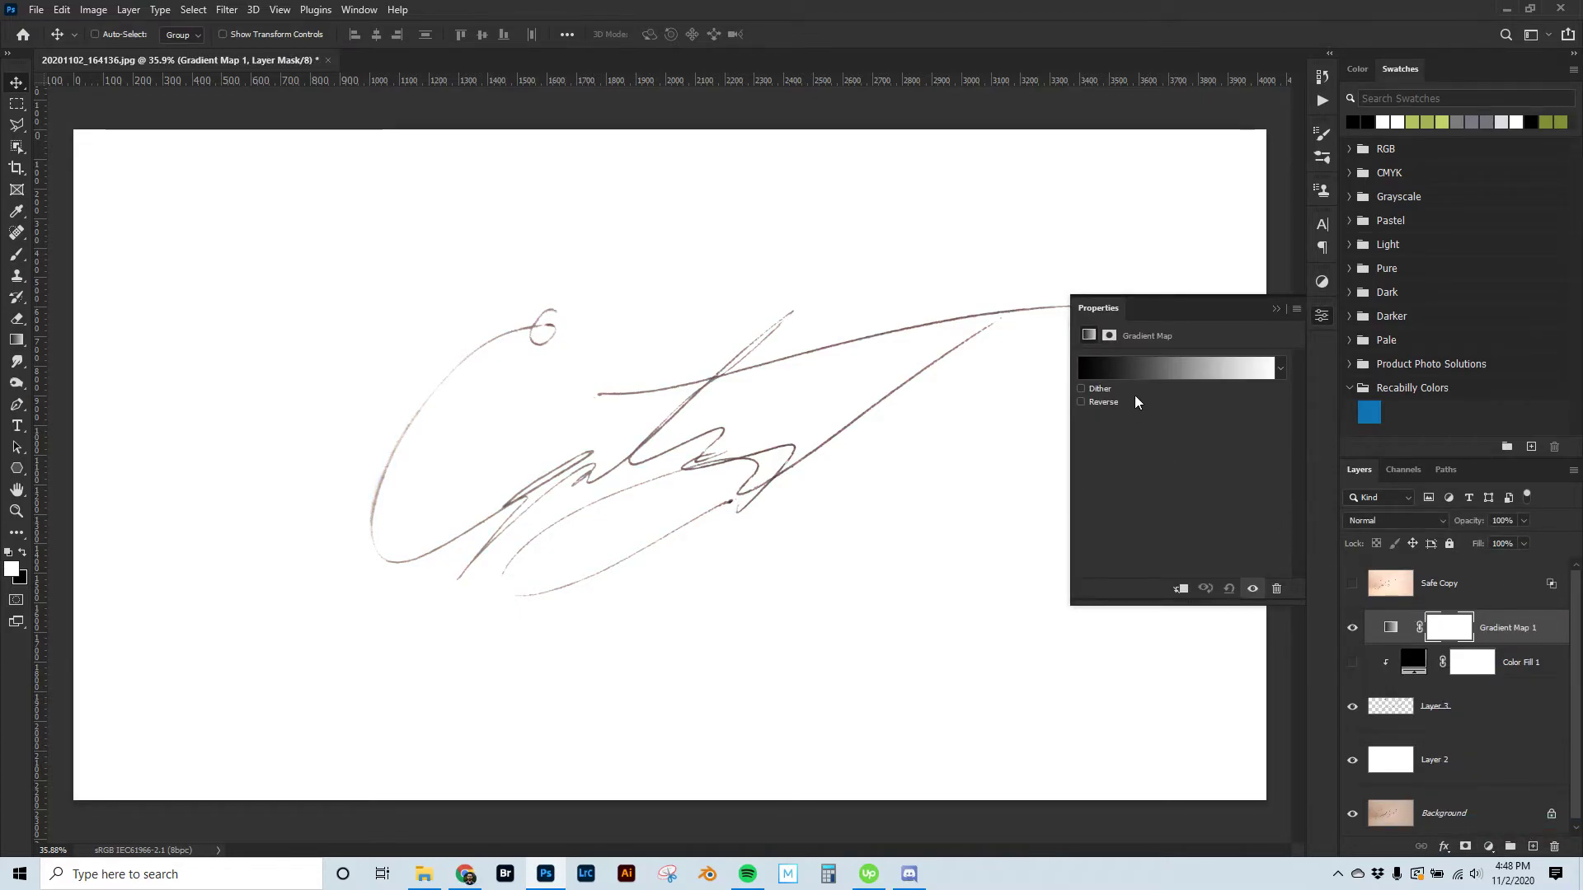
click(1124, 368)
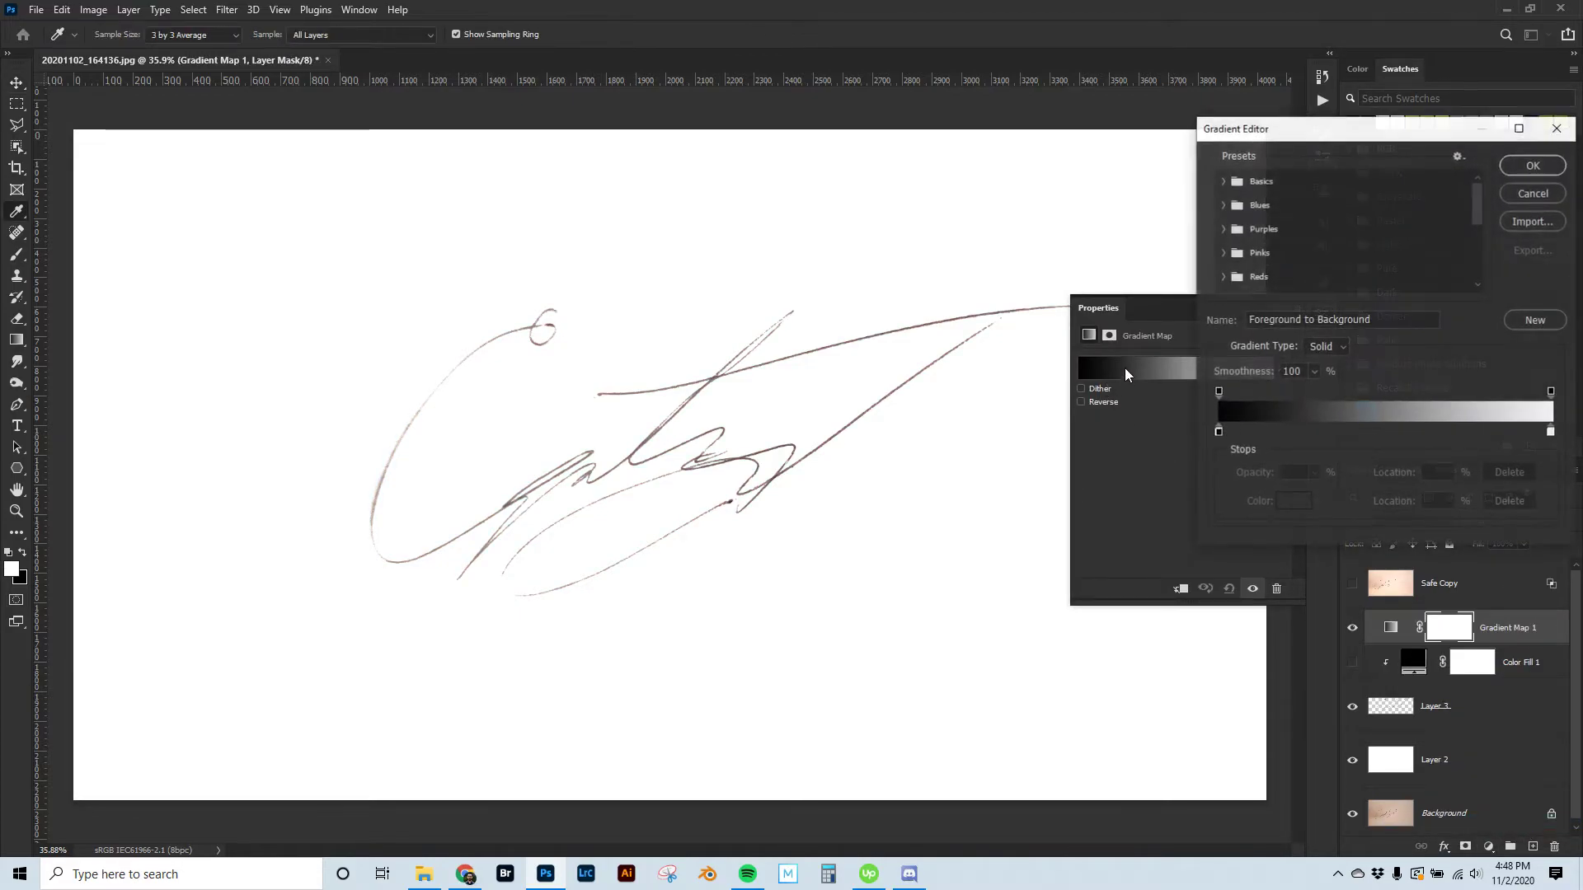
double_click(1552, 432)
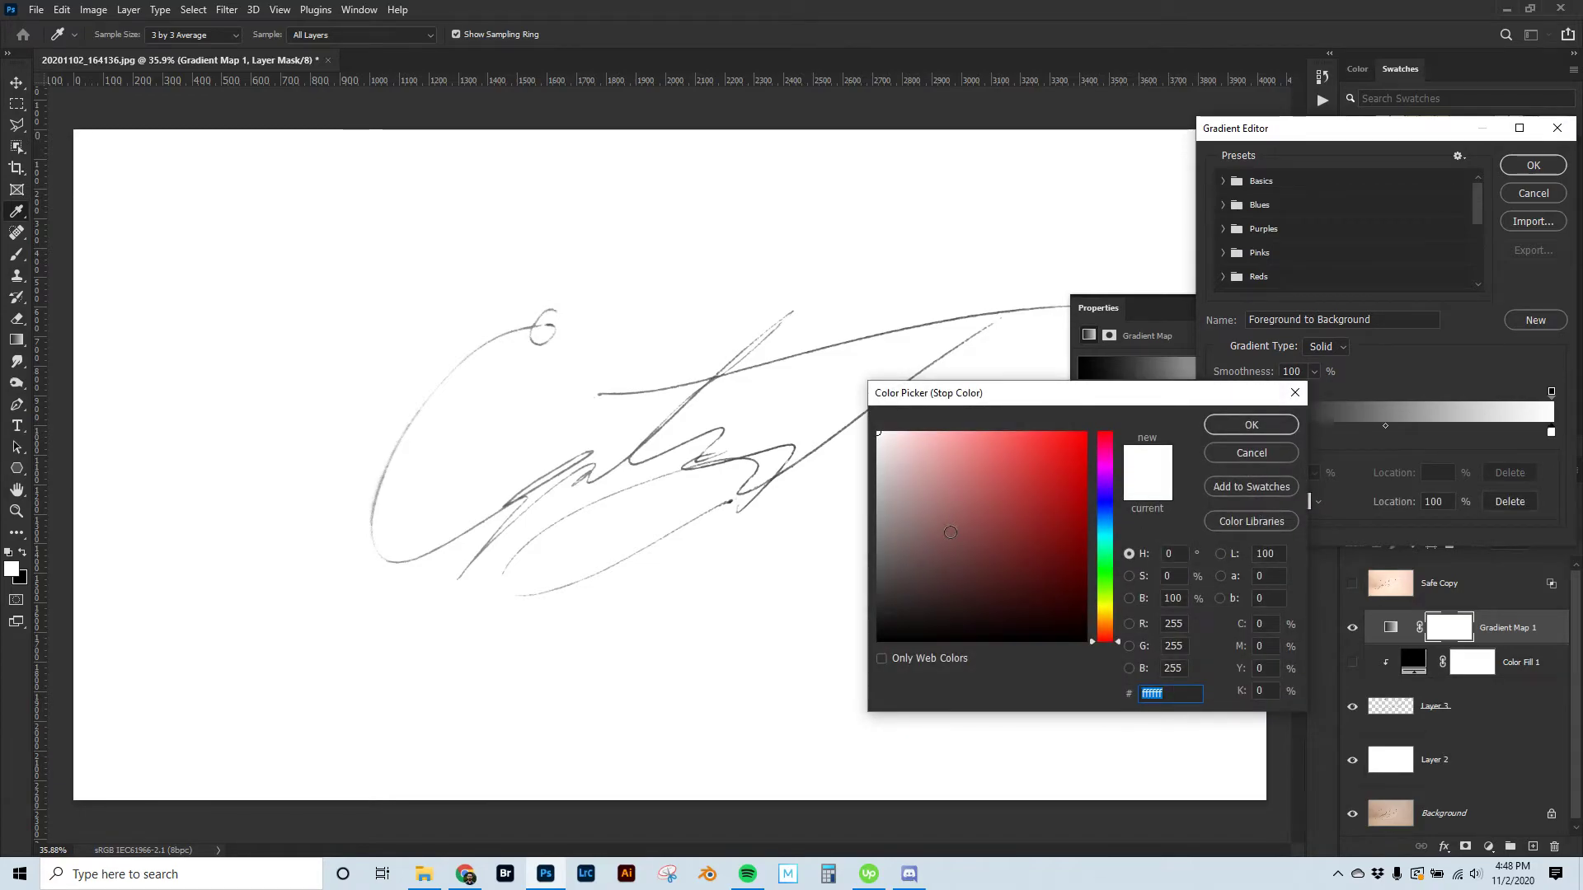
text(767676)
drag(903, 557, 891, 606)
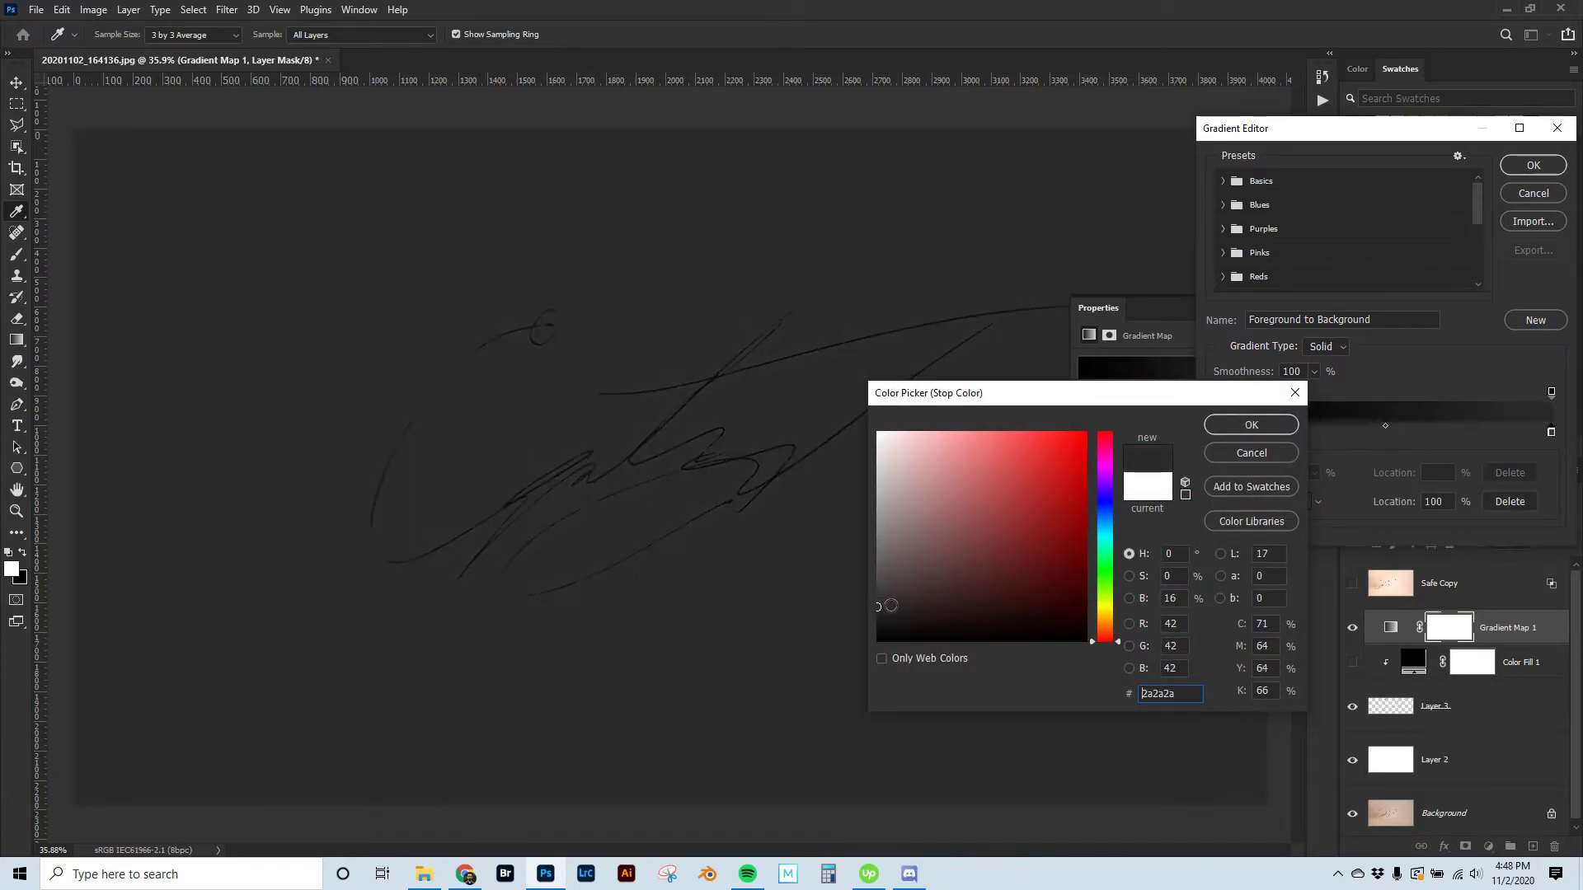
click(1251, 424)
click(1532, 165)
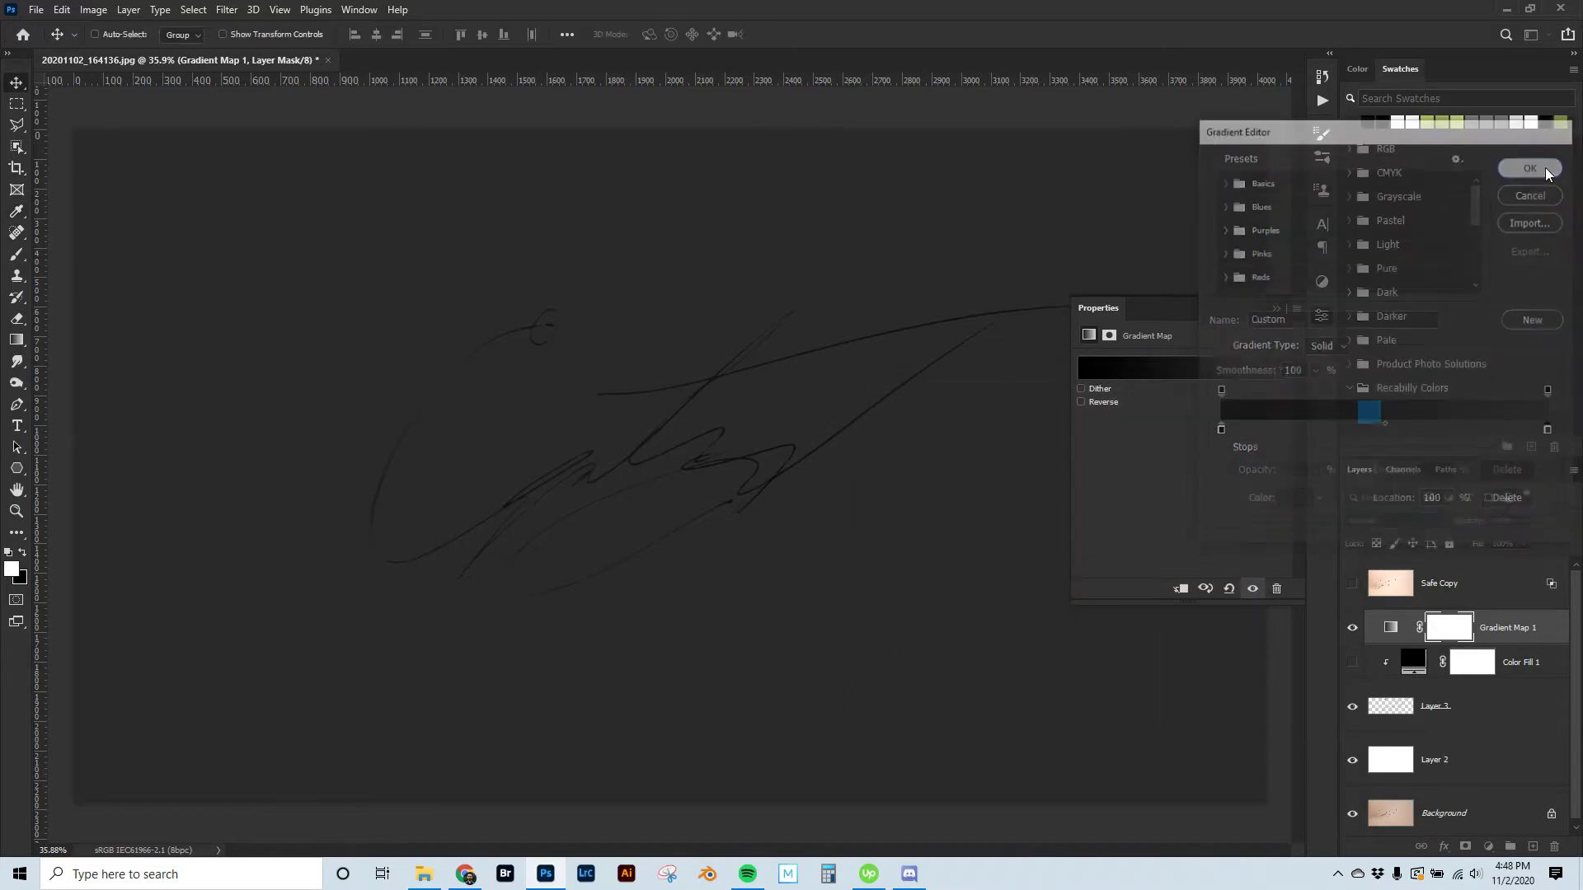
click(1280, 311)
alt+click(1522, 638)
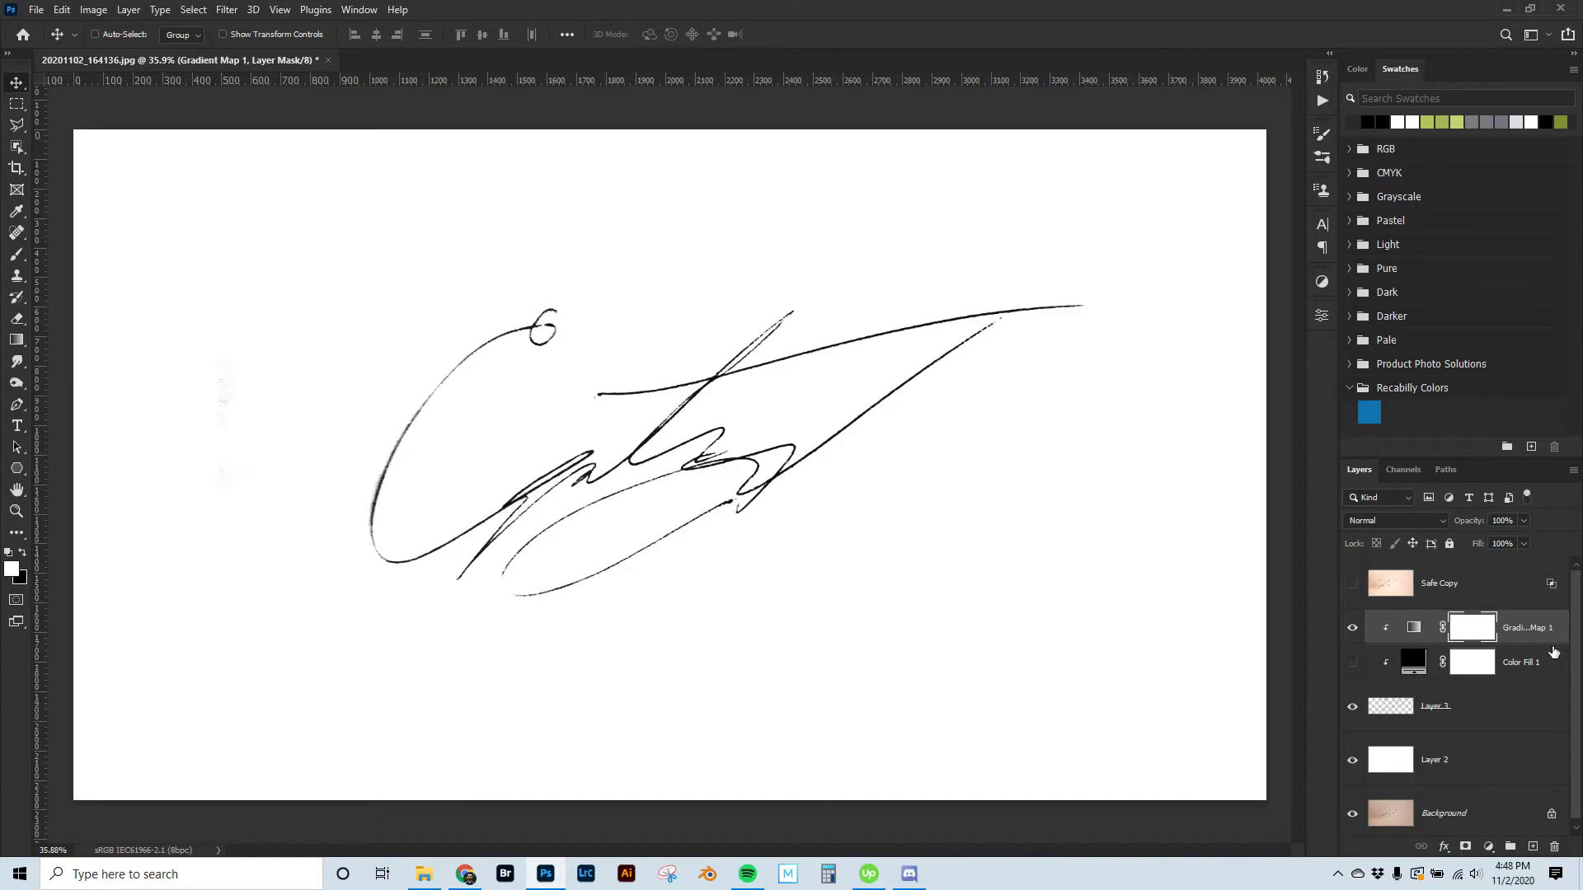
Step: Duplicate Layer 3 with its gradient map, trying and undoing a Color Fill 1 merge
click(1505, 707)
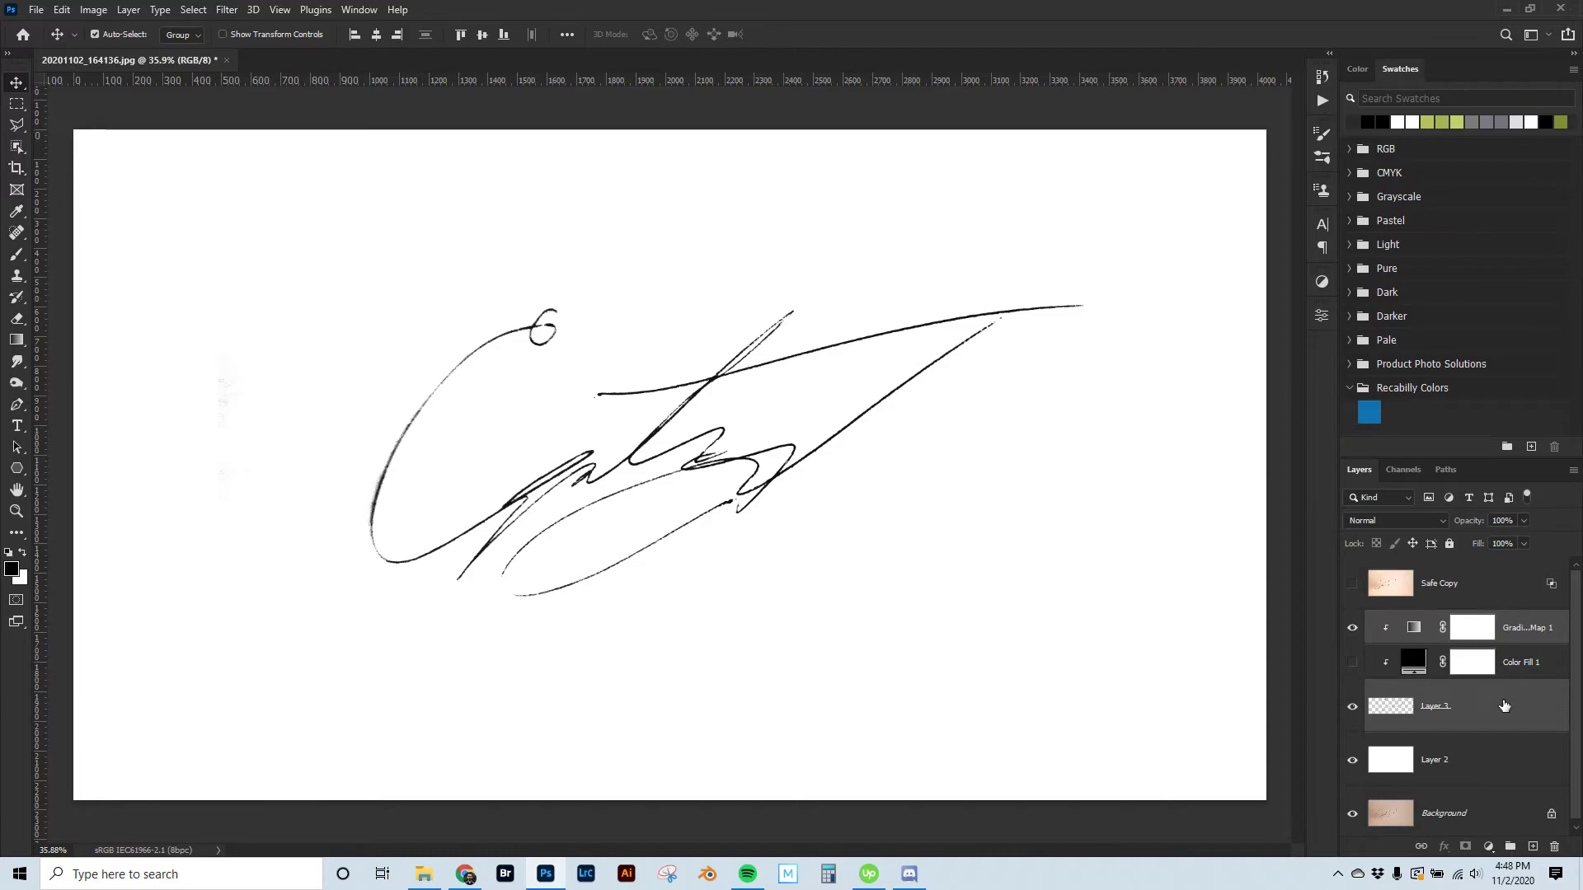
key(ctrl+j)
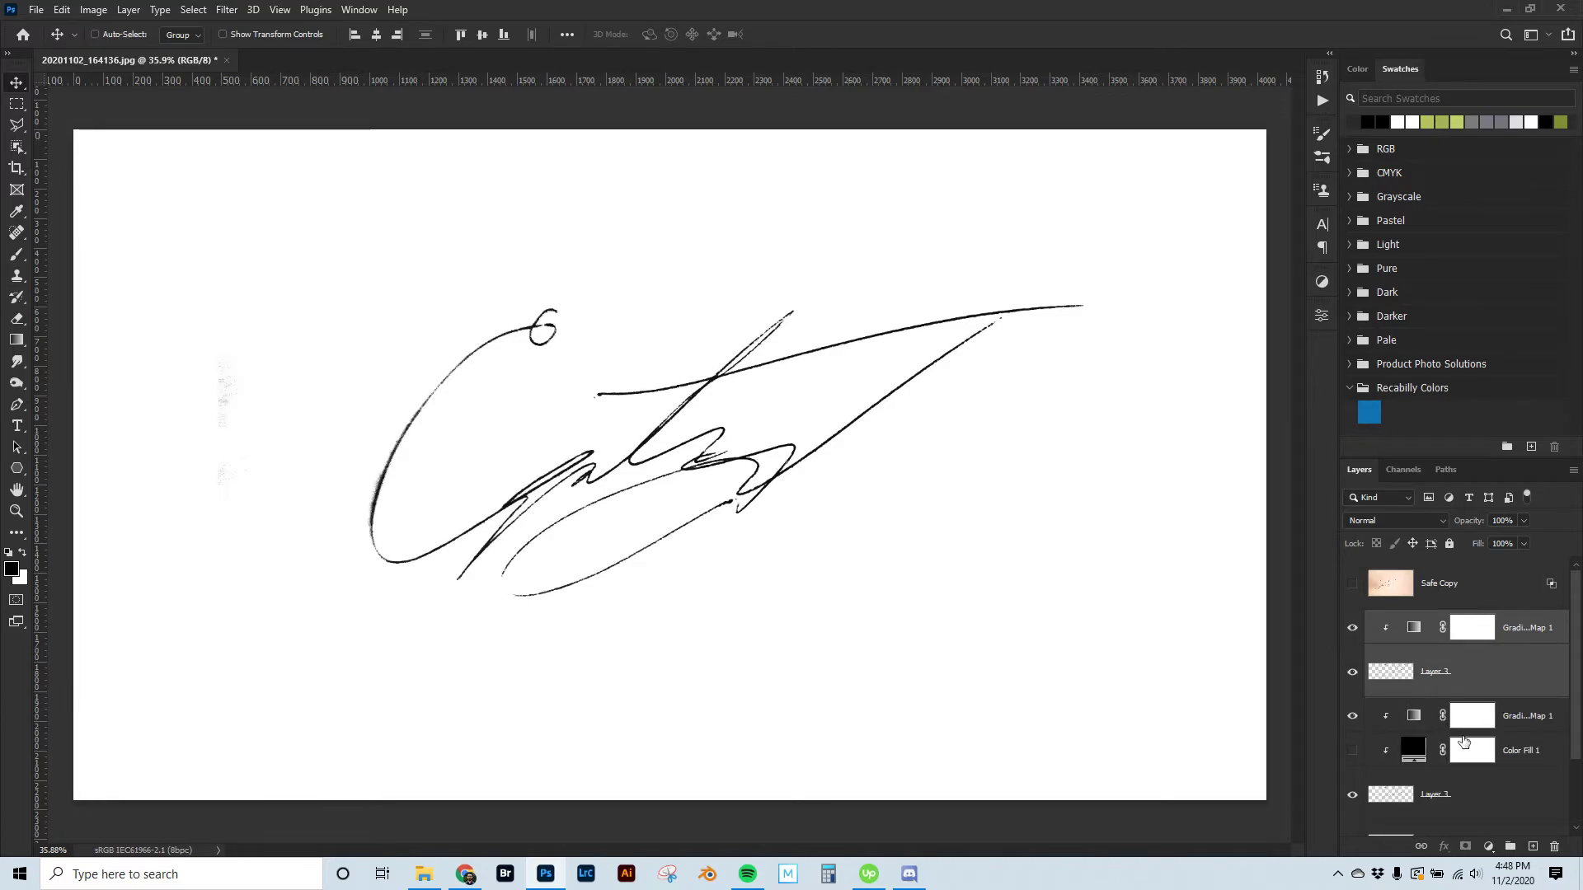
right_click(1533, 750)
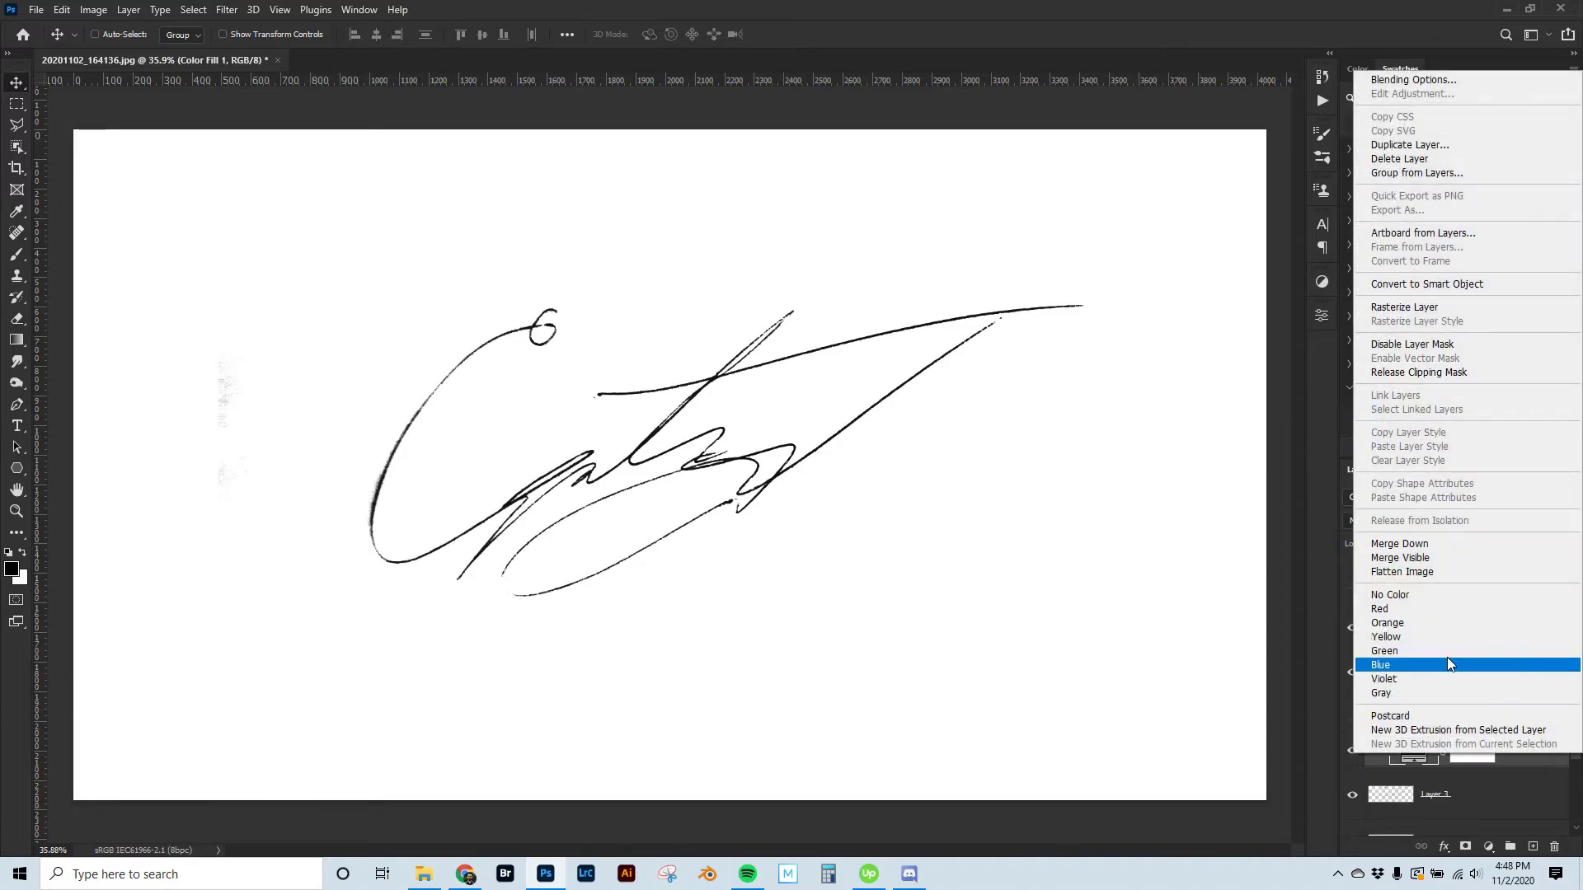
click(1458, 549)
key(ctrl+z)
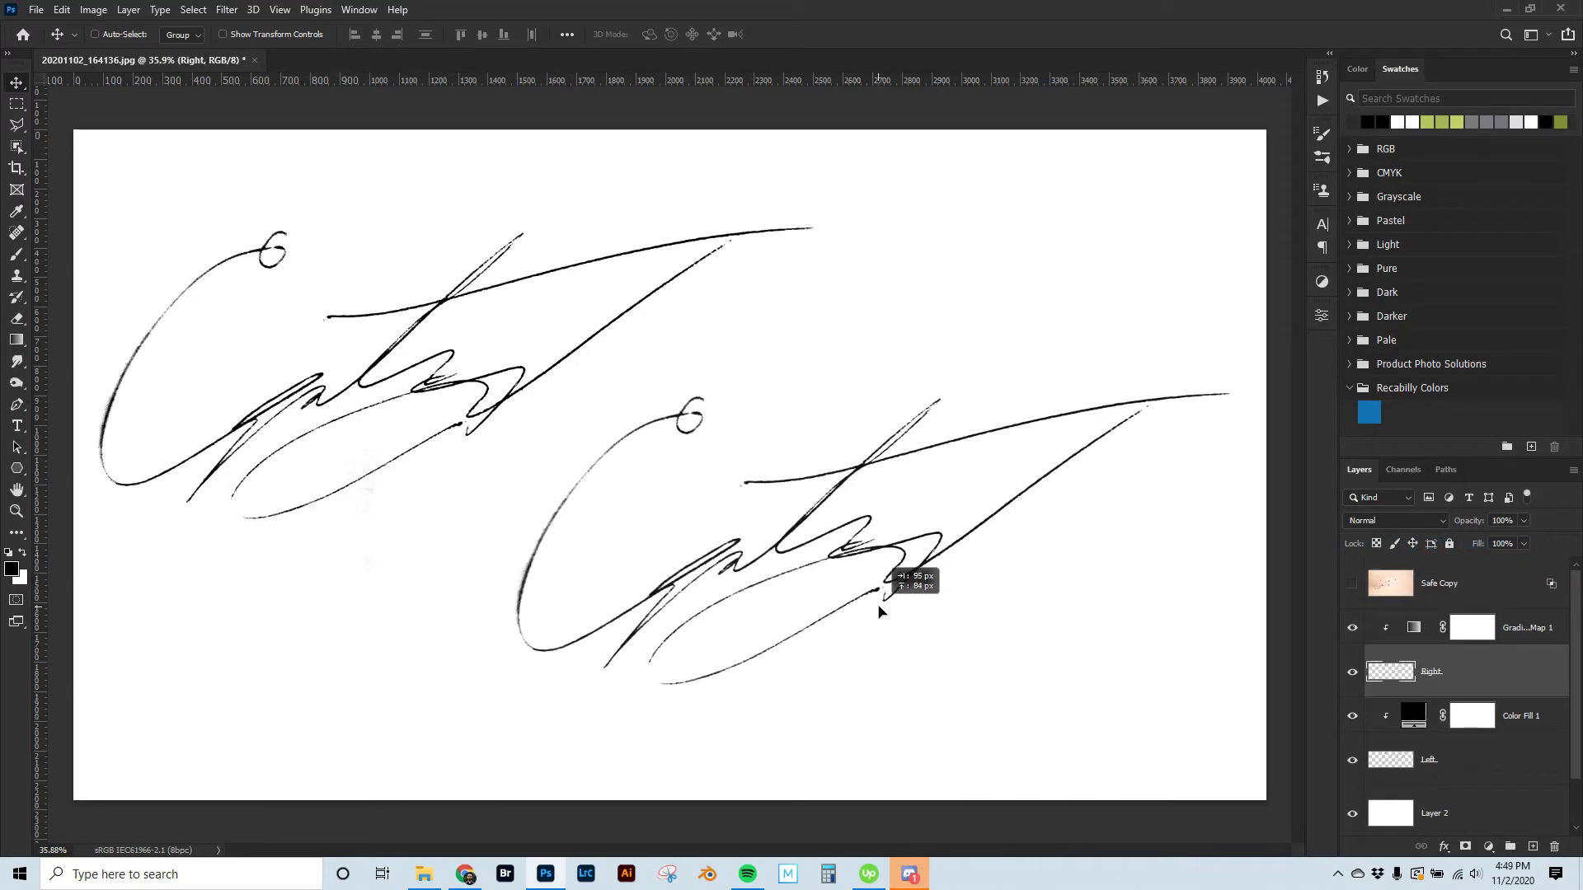
Step: Nudge the Right and Left signatures up and to the right to offset them
drag(879, 608, 901, 597)
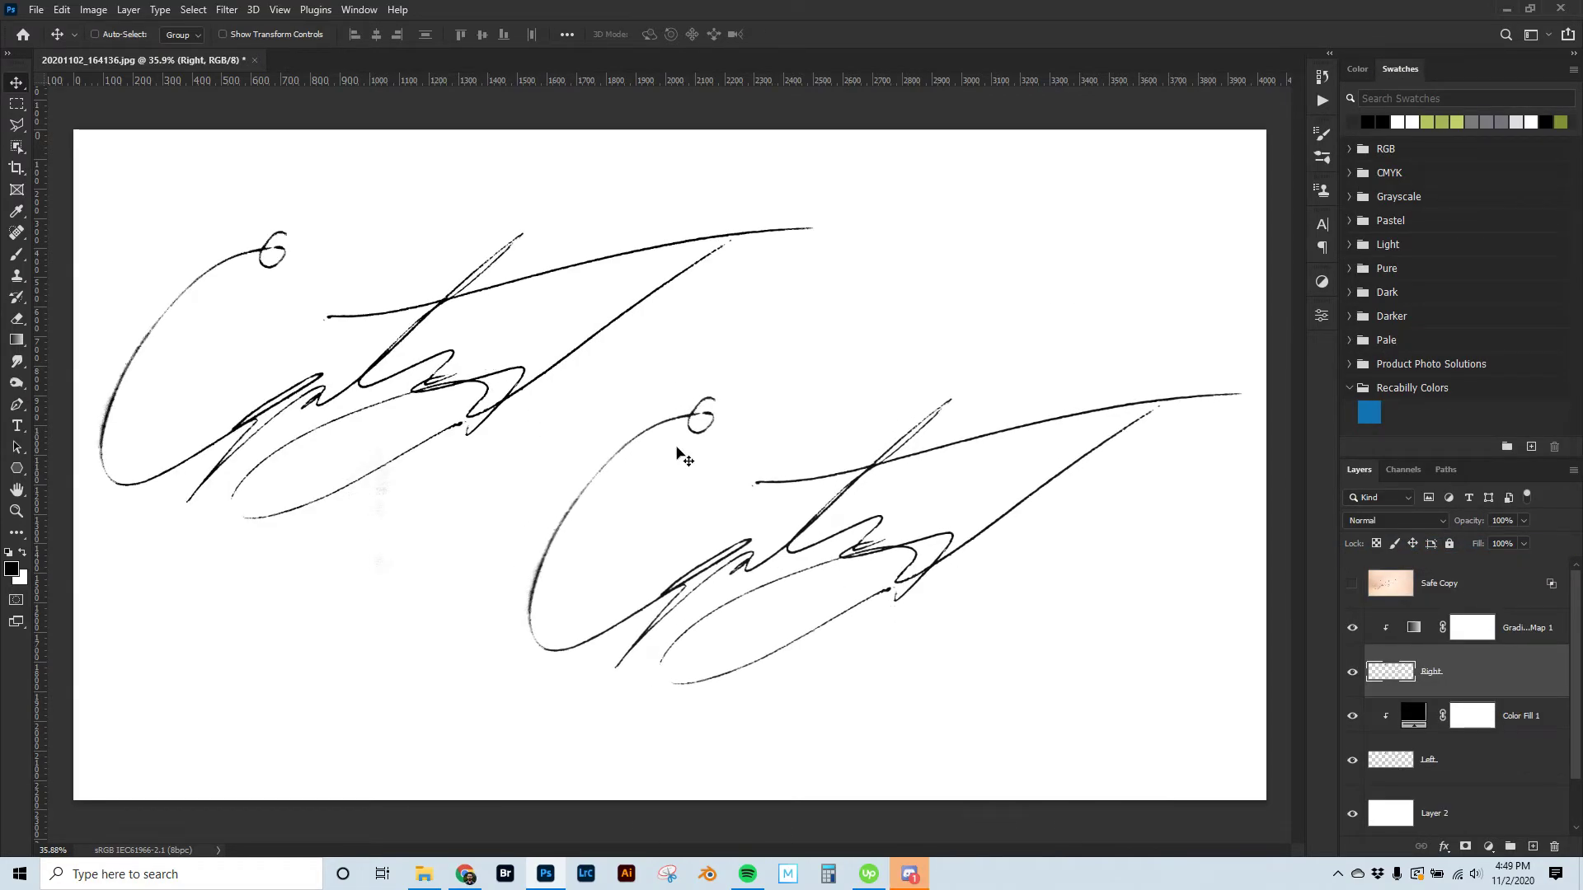
click(1495, 758)
drag(735, 335, 764, 324)
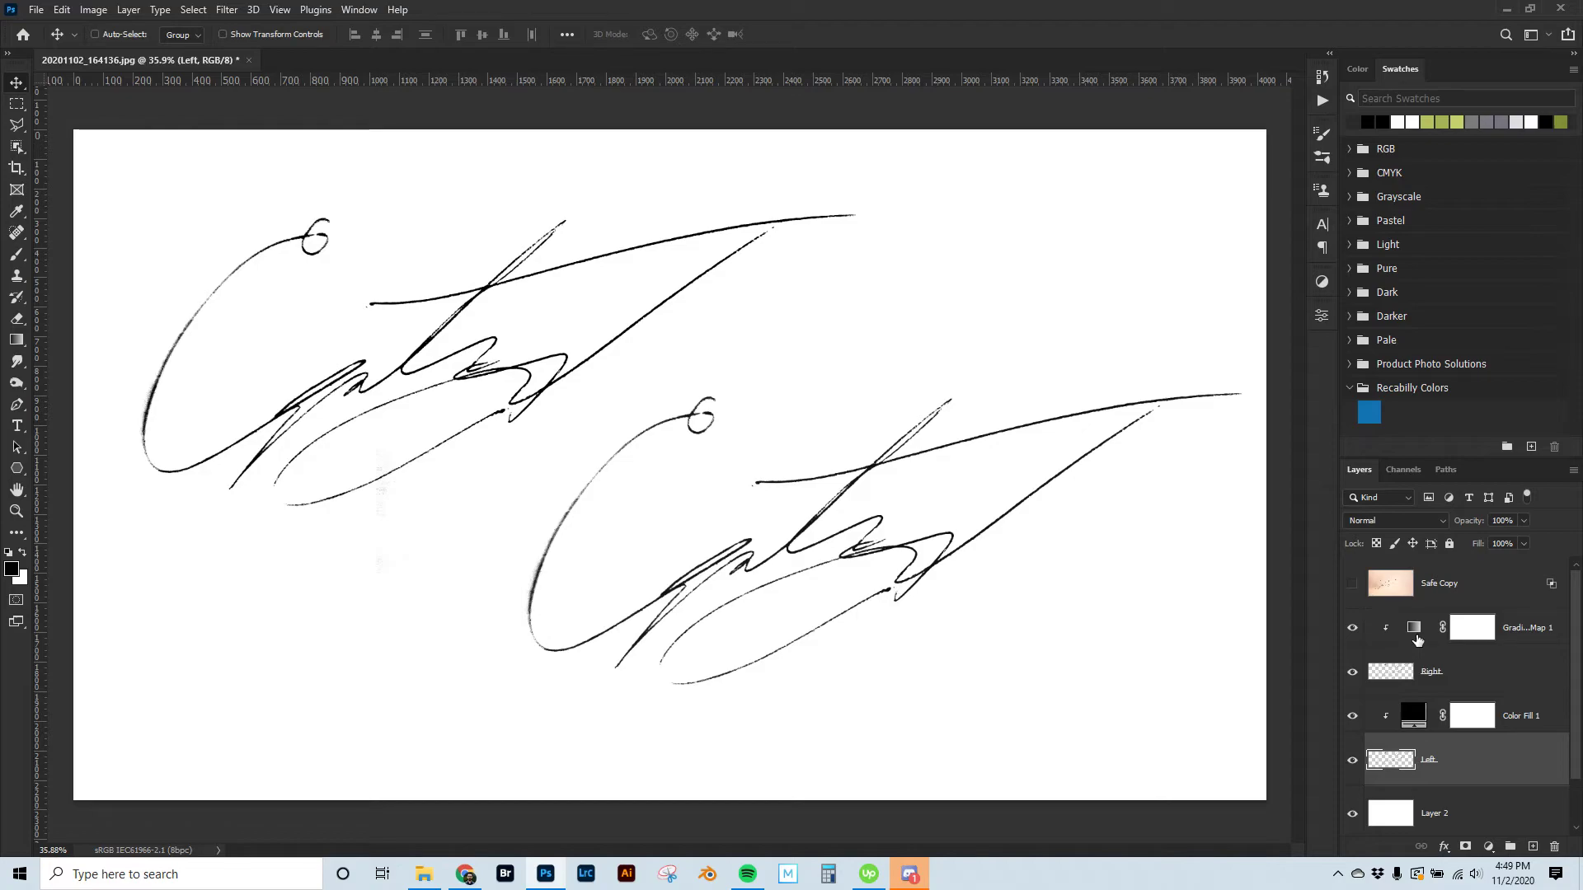
scroll(1501, 751, down, 1)
click(1504, 760)
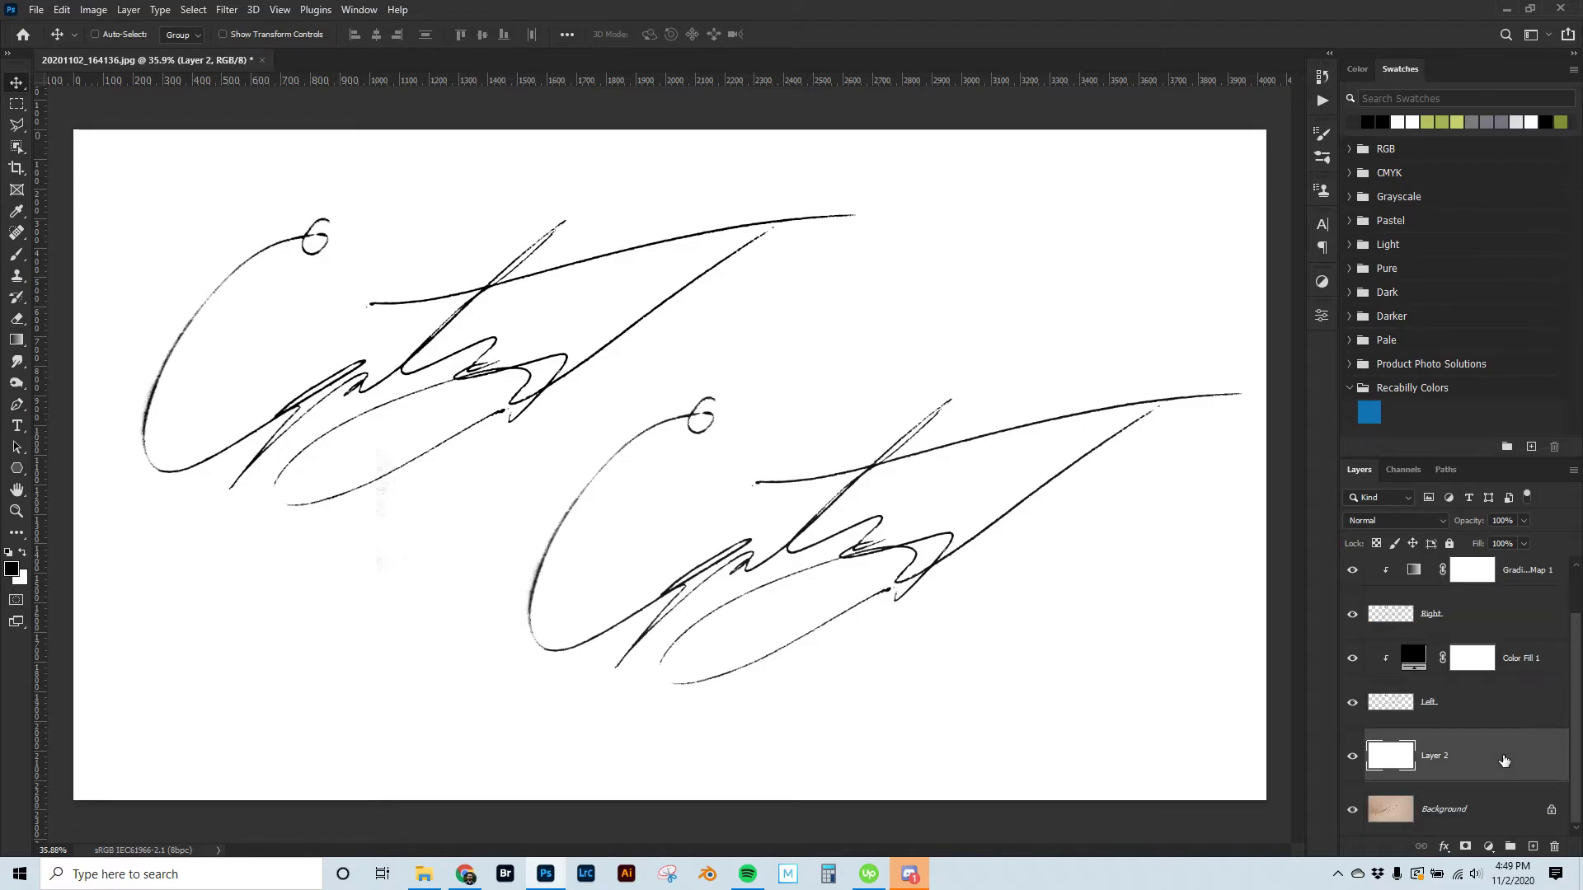
key(alt+BackSpace)
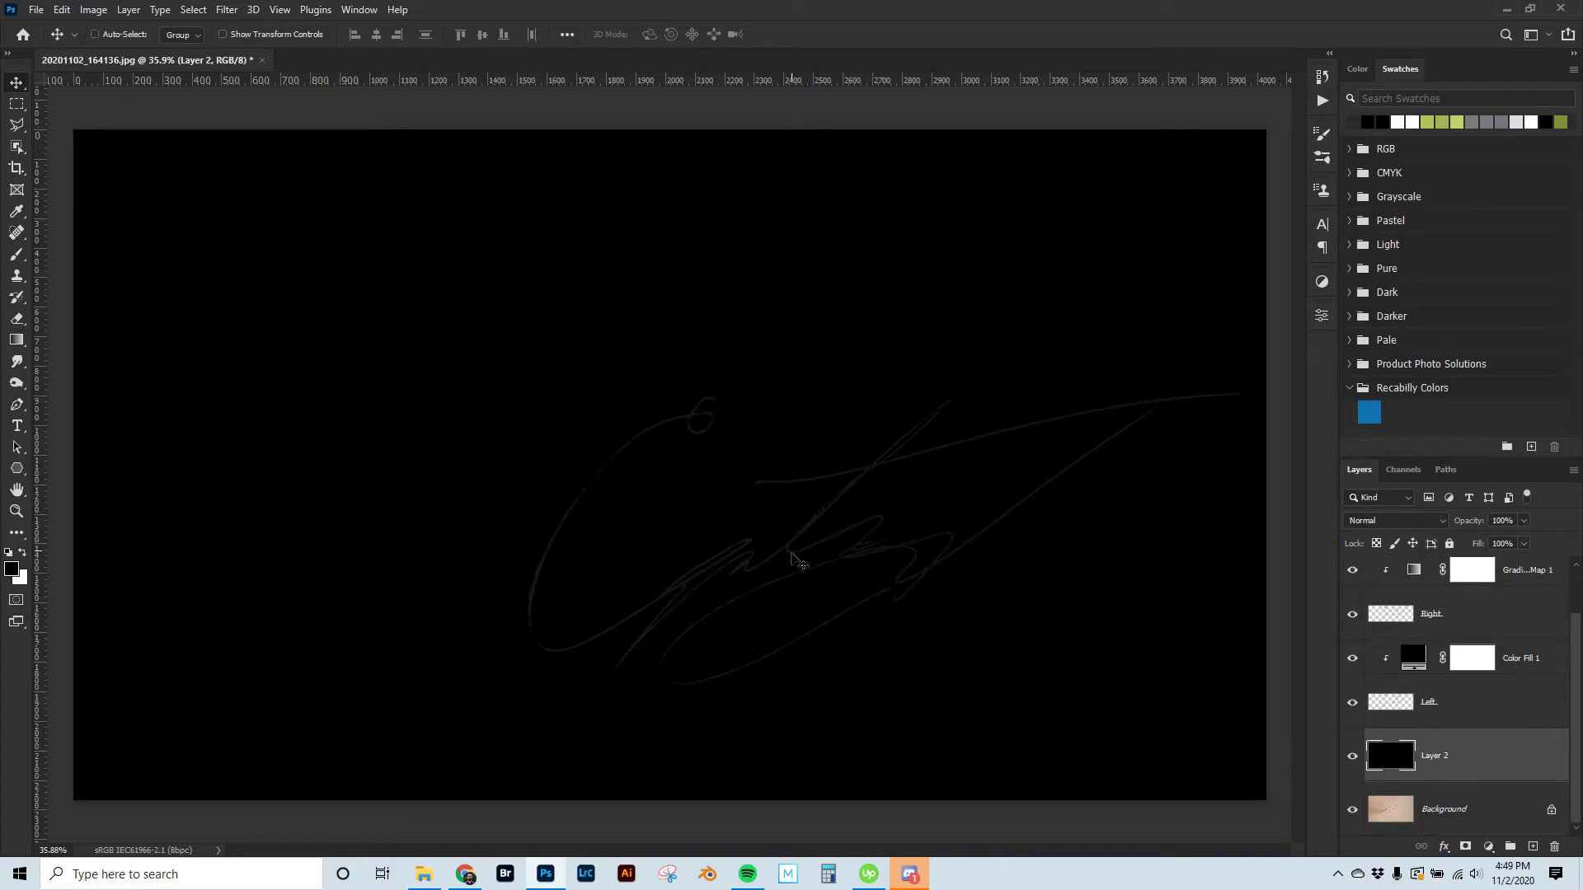
scroll(793, 614, up, 6)
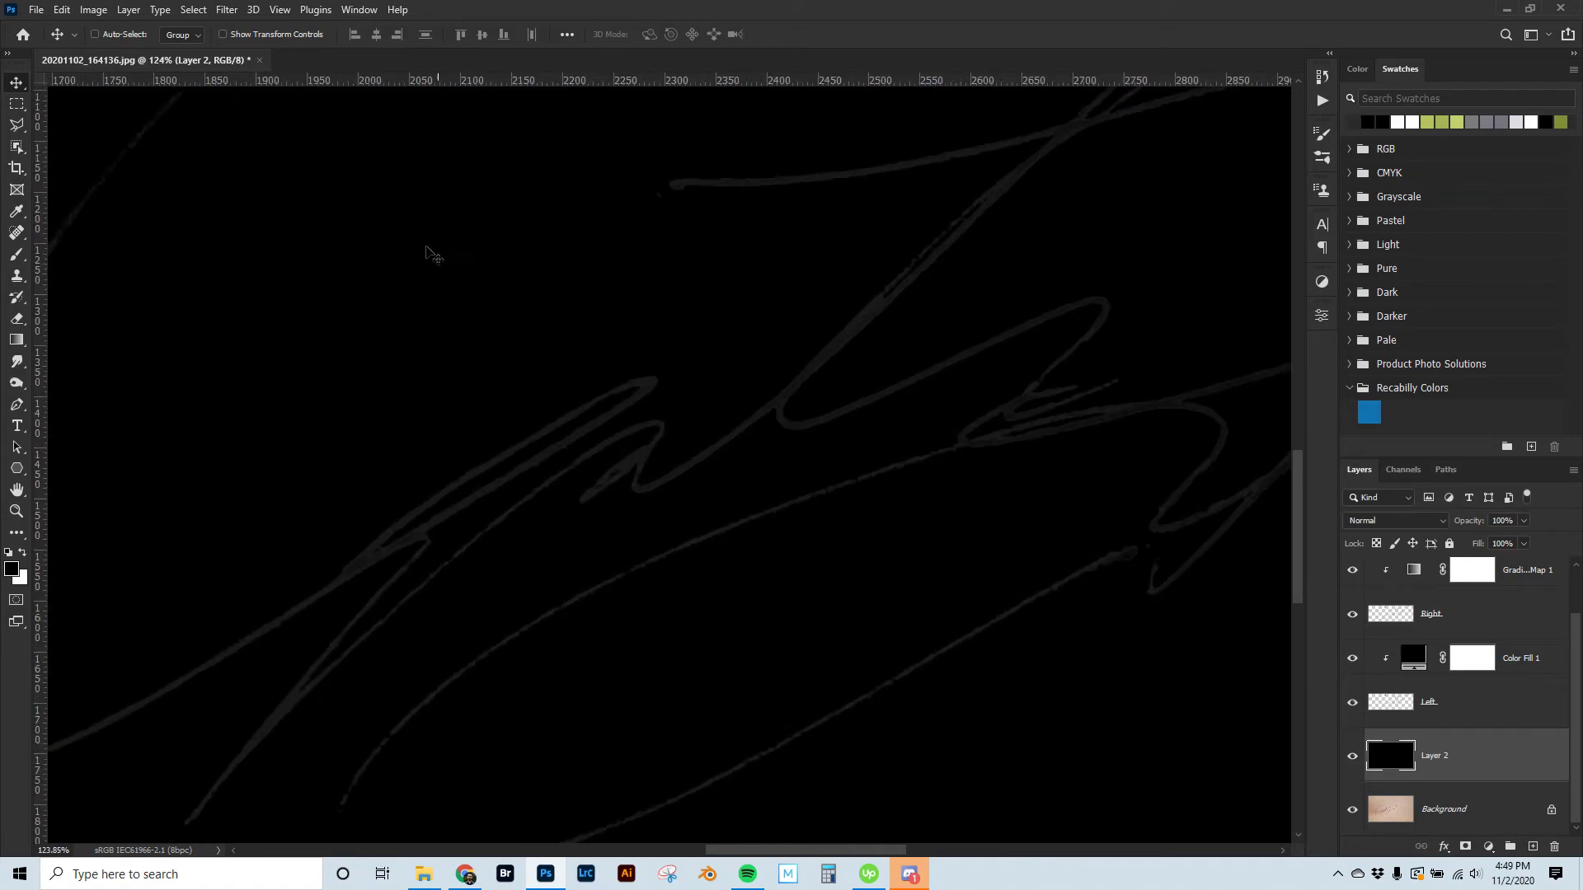
scroll(944, 538, down, 4)
drag(1201, 537, 1262, 759)
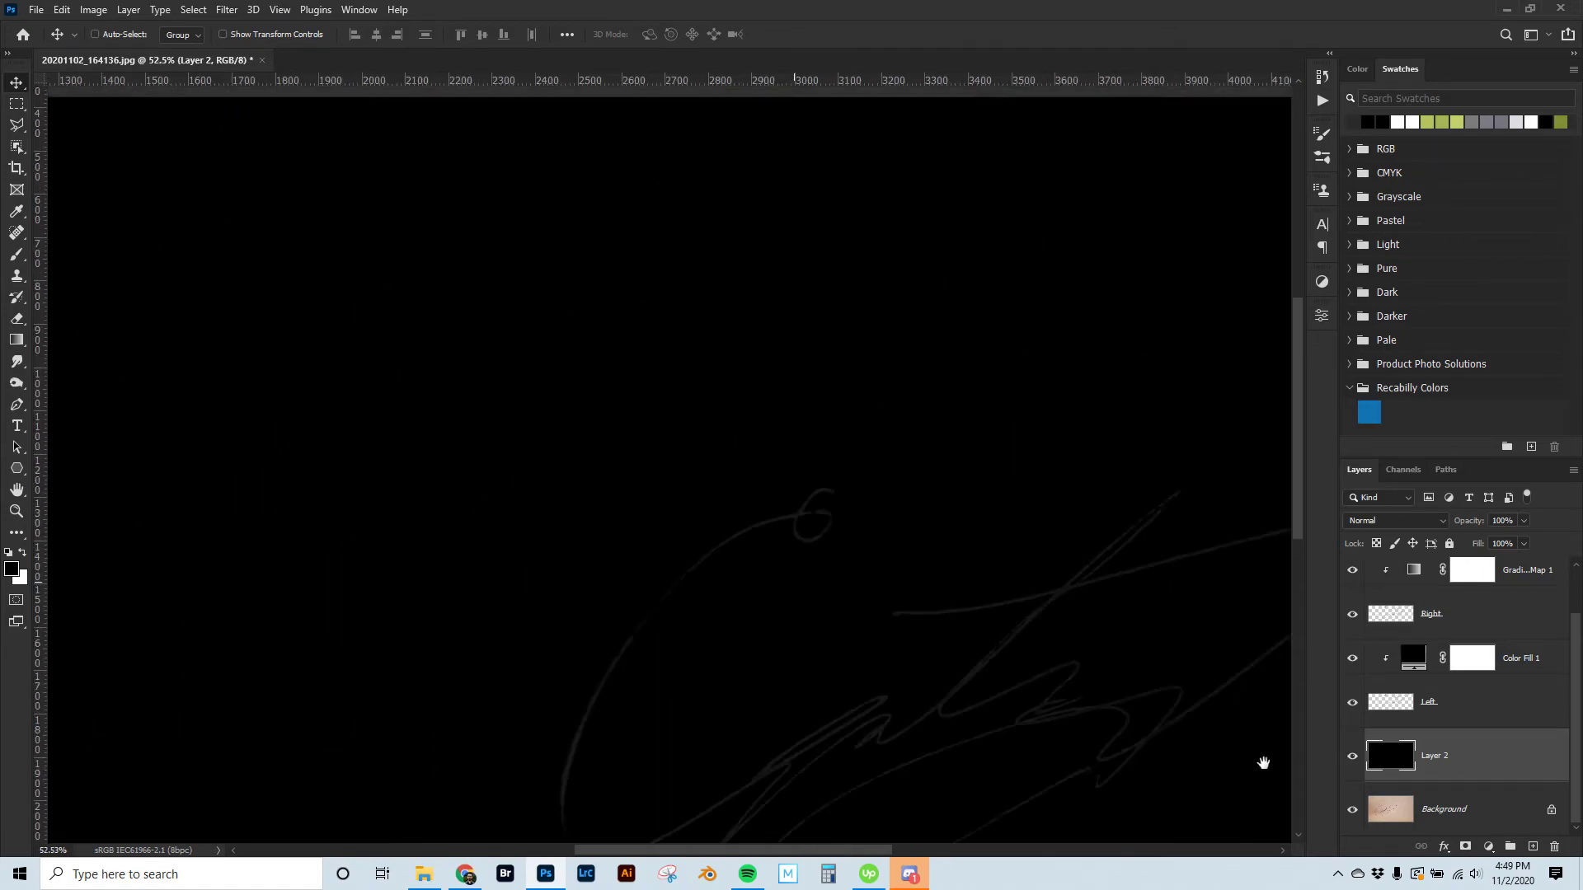
drag(198, 357, 484, 300)
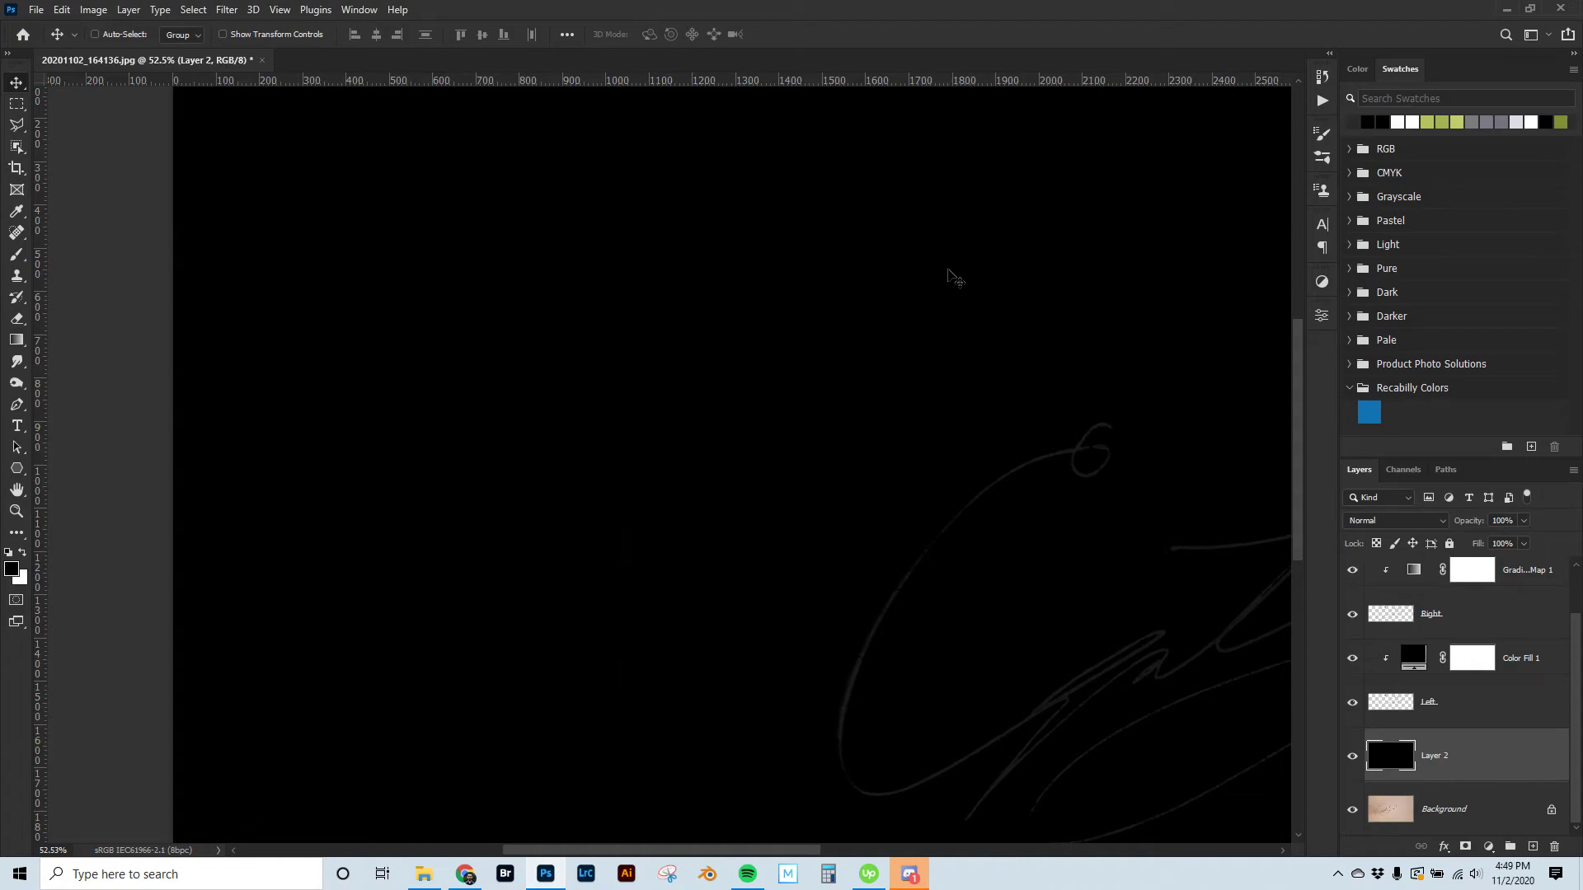
scroll(1155, 527, down, 2)
drag(1173, 583, 652, 502)
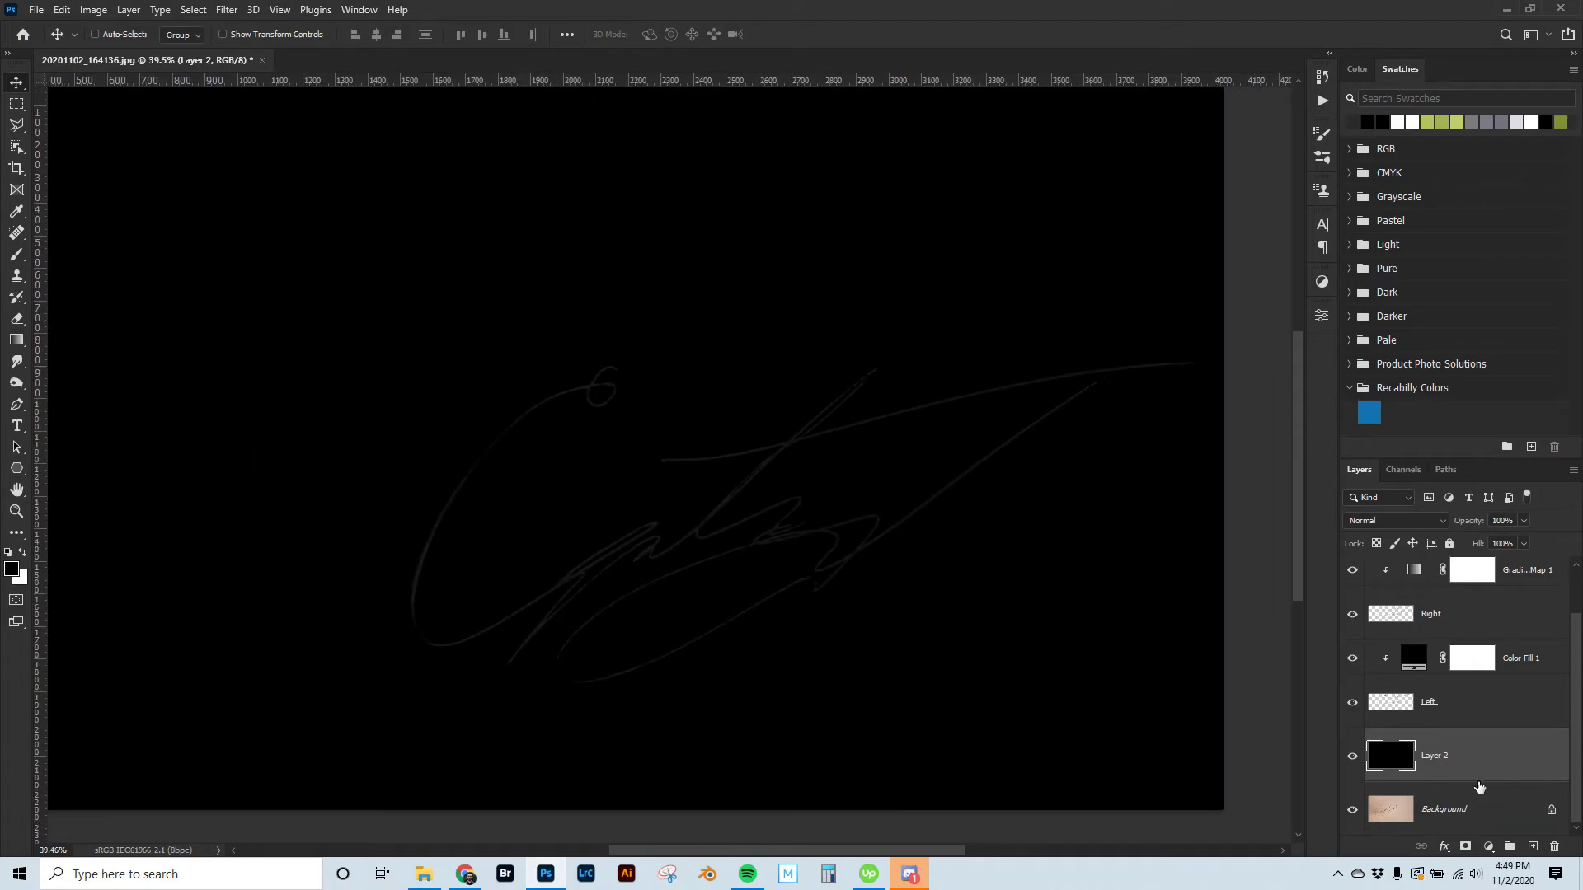
key(ctrl+i)
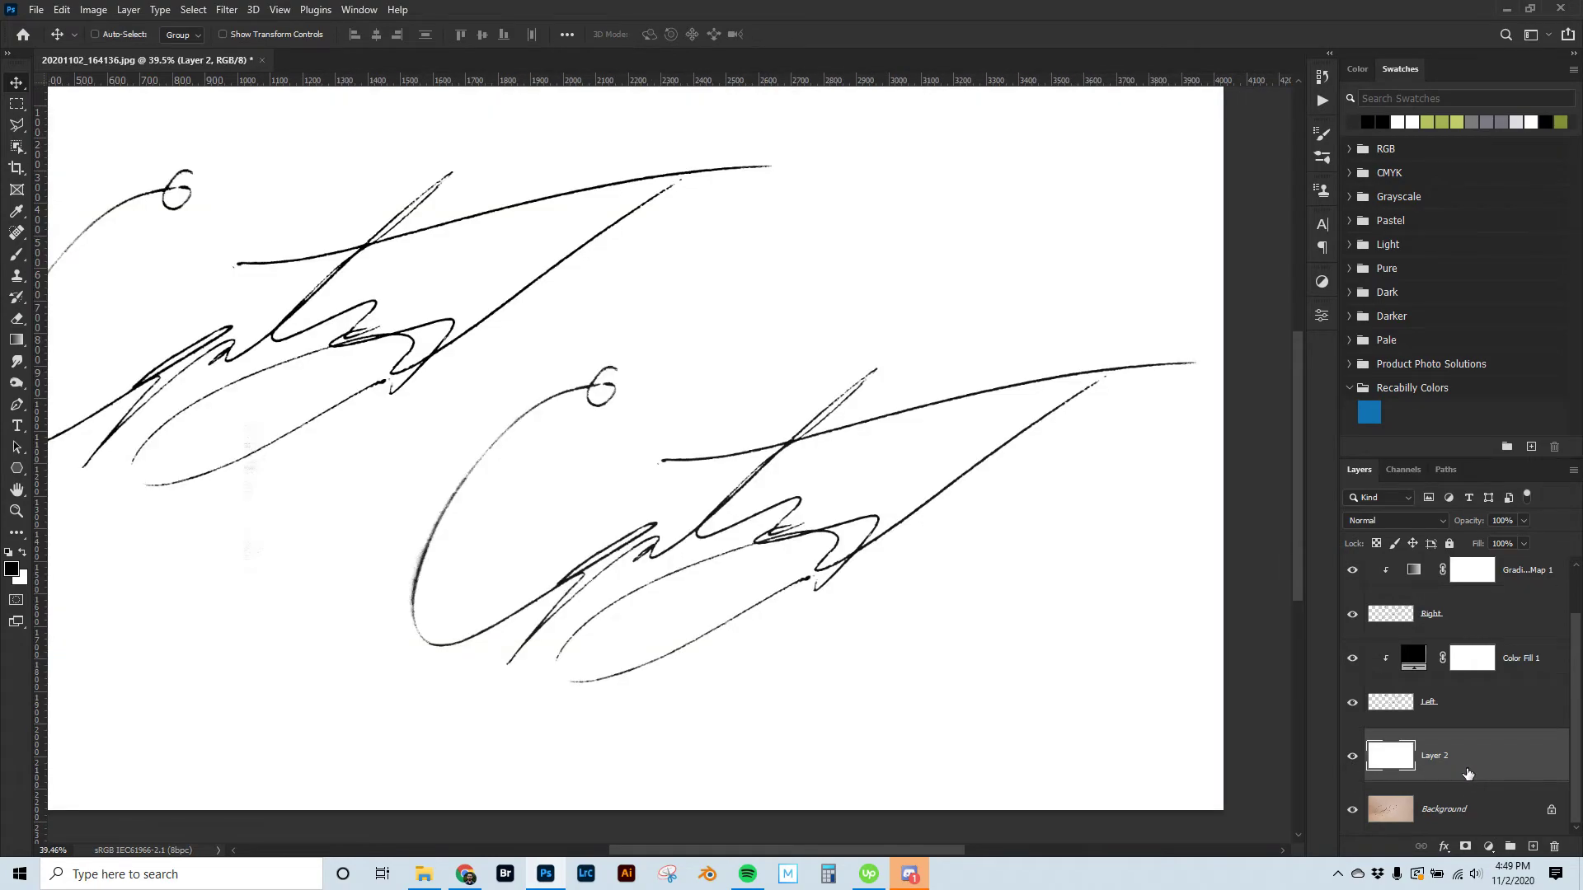
scroll(709, 466, left, 1)
scroll(739, 486, up, 5)
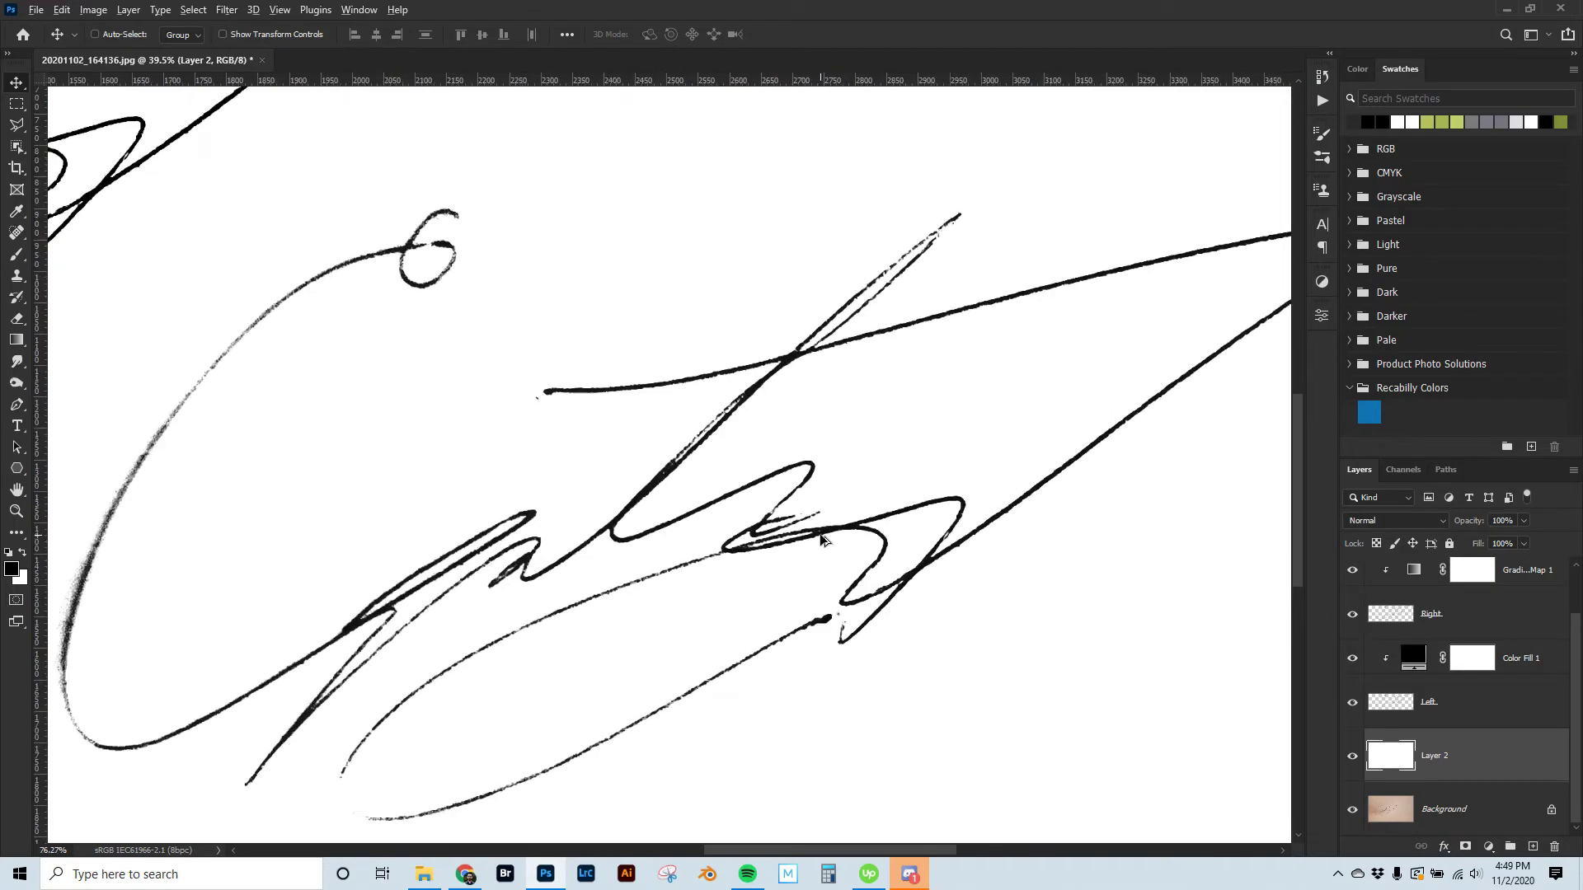
drag(1112, 608, 1102, 387)
scroll(1103, 388, down, 2)
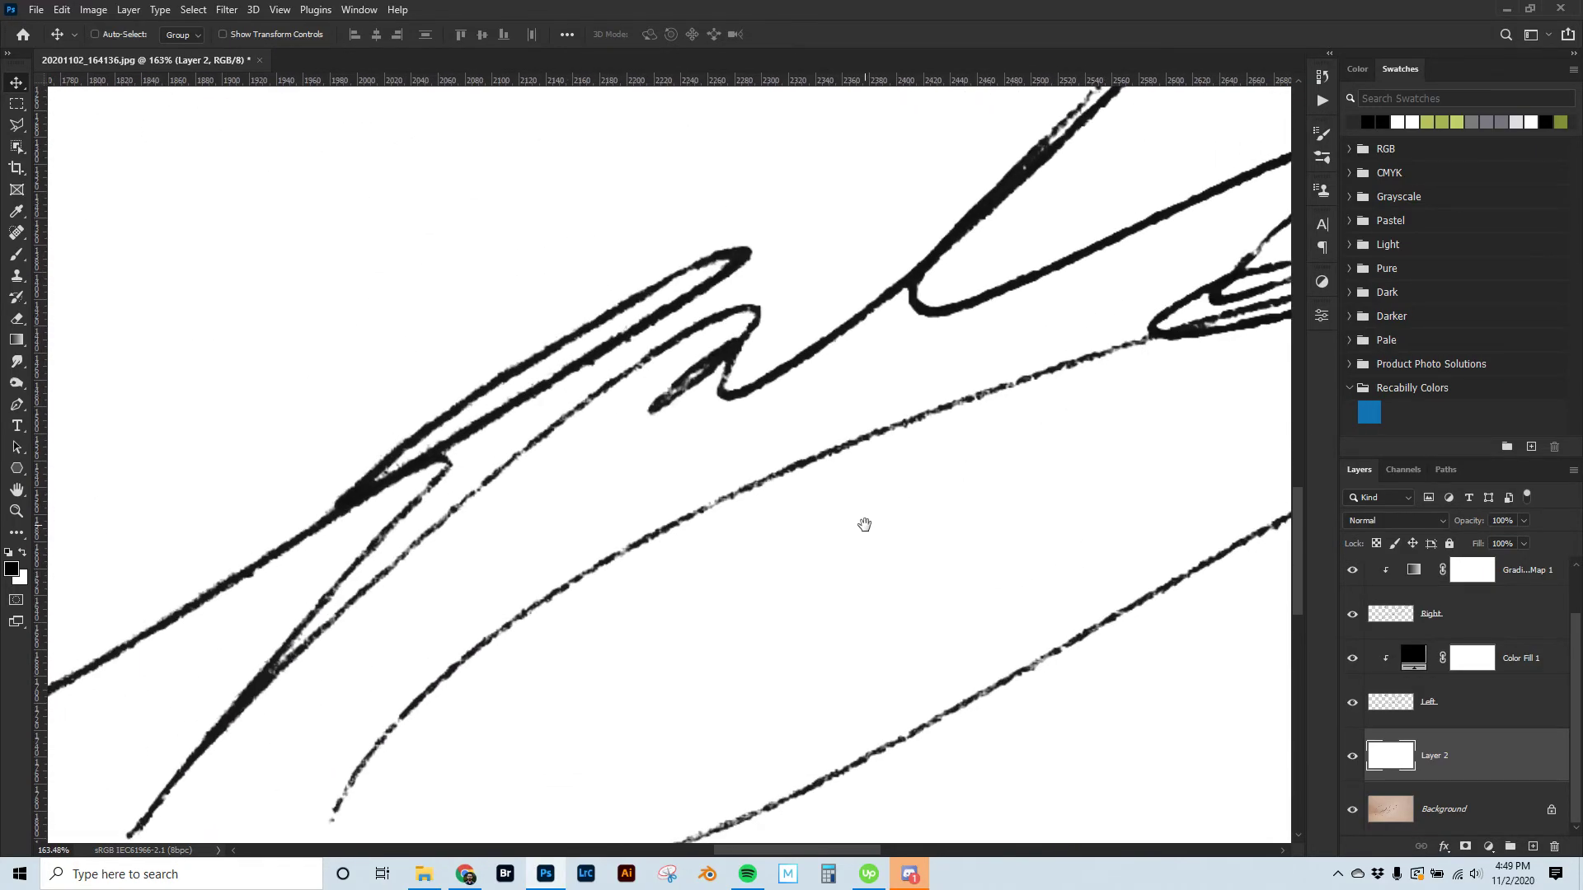
scroll(866, 313, up, 2)
scroll(918, 379, down, 2)
scroll(1041, 468, down, 4)
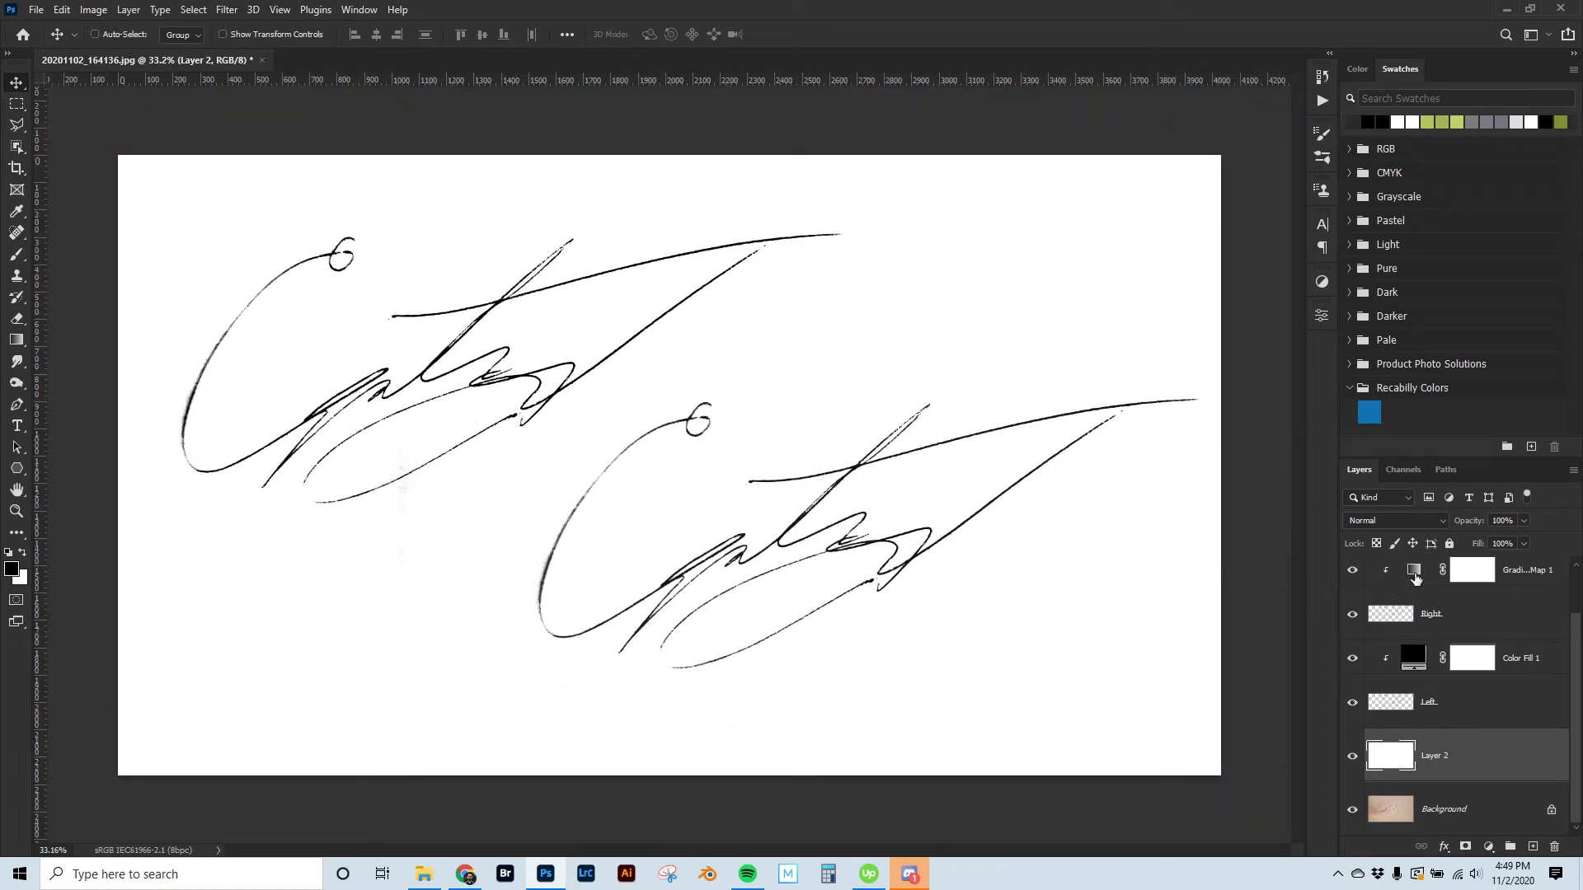
Step: Lighten the Right copy's gradient map dark stop to a deep gray
double_click(1415, 577)
click(1105, 375)
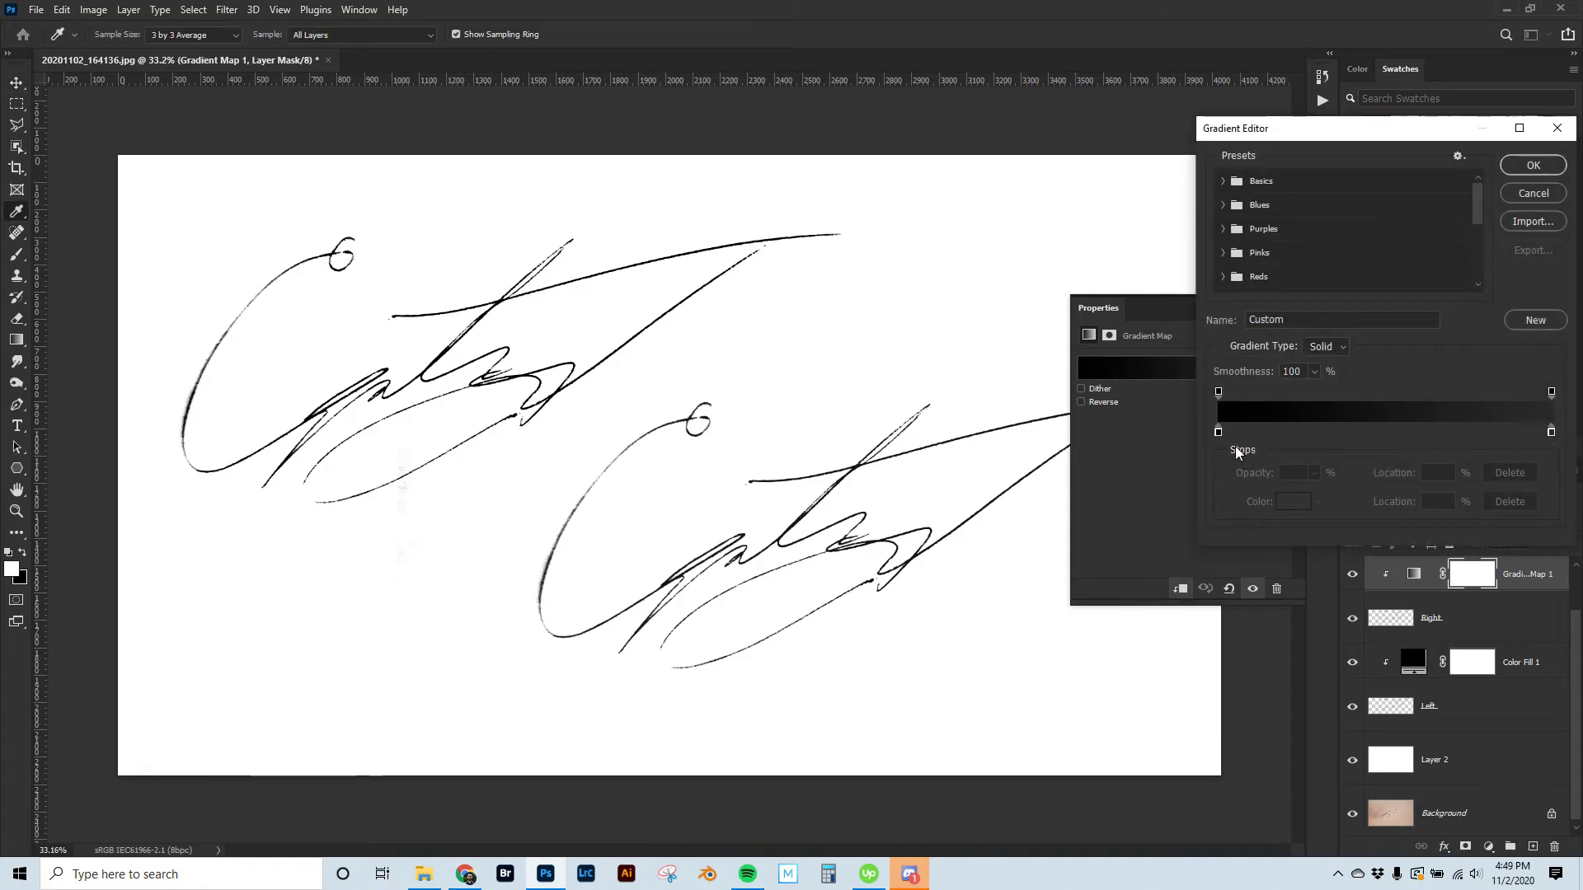
click(1218, 432)
click(1293, 502)
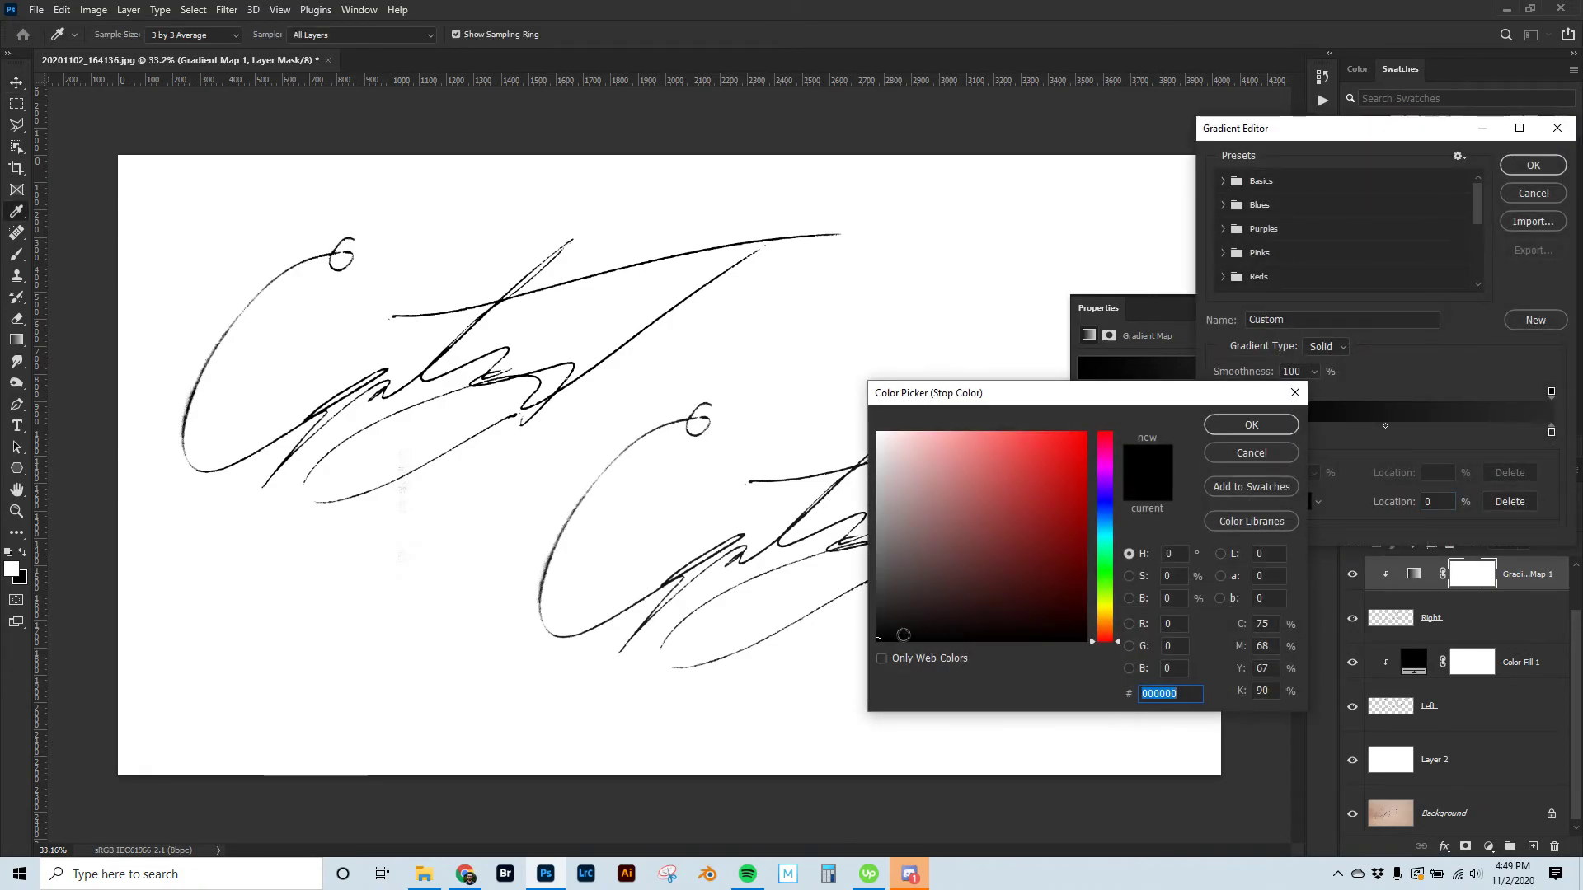
drag(903, 635, 877, 604)
click(1251, 426)
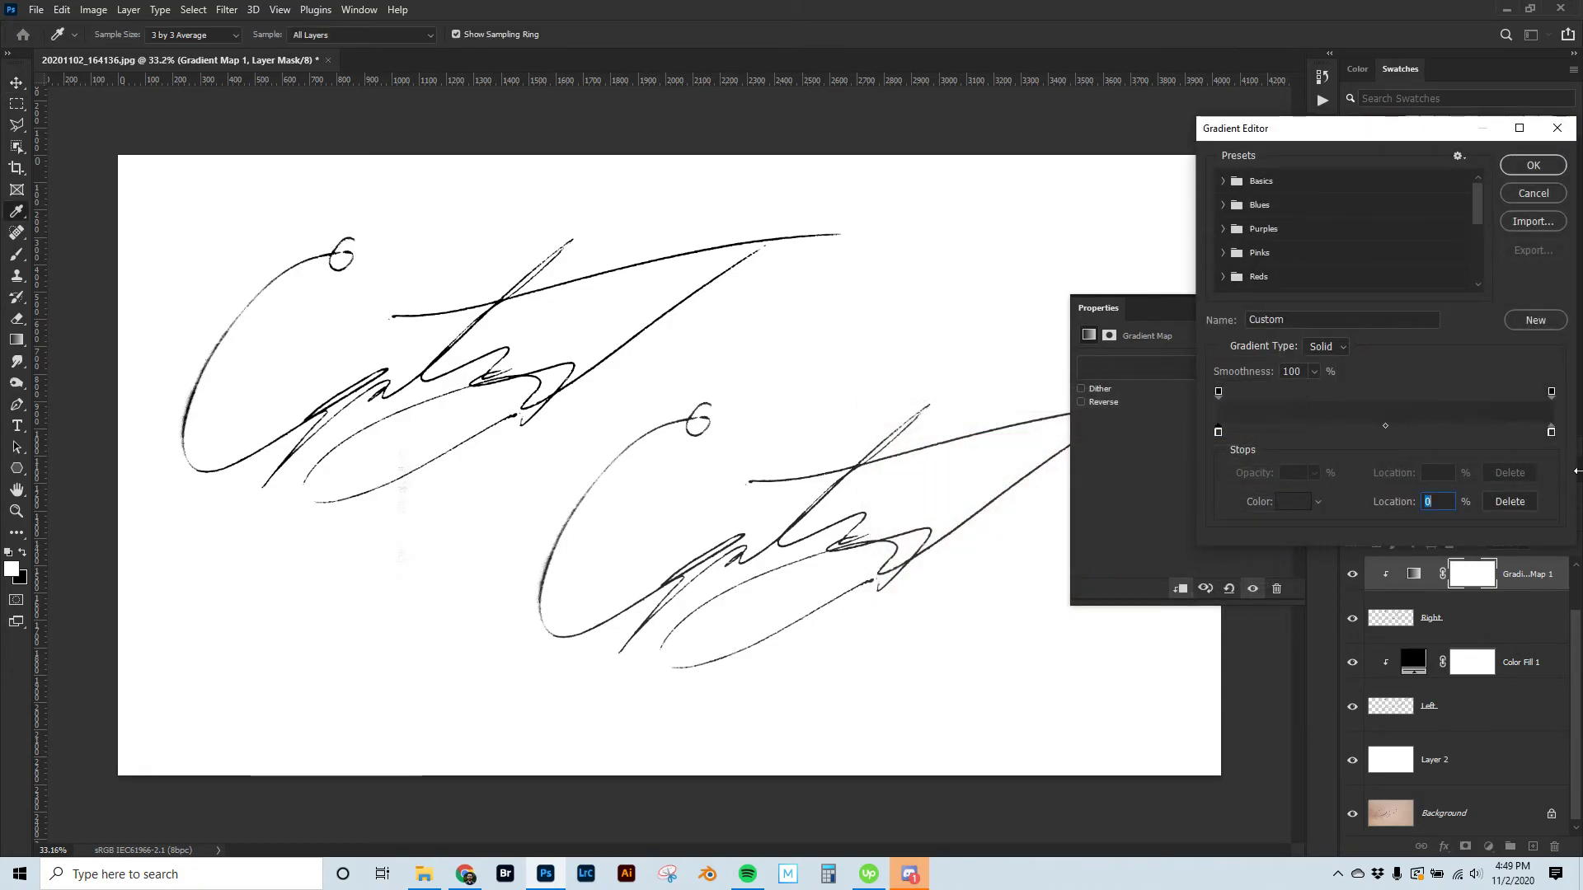
Step: Set the gradient's light stop to light gray a4a4a4 and apply it
click(1550, 431)
click(1291, 510)
mouse_move(903, 524)
mouse_down()
mouse_move(877, 482)
mouse_move(795, 480)
mouse_move(893, 495)
mouse_move(869, 501)
mouse_up()
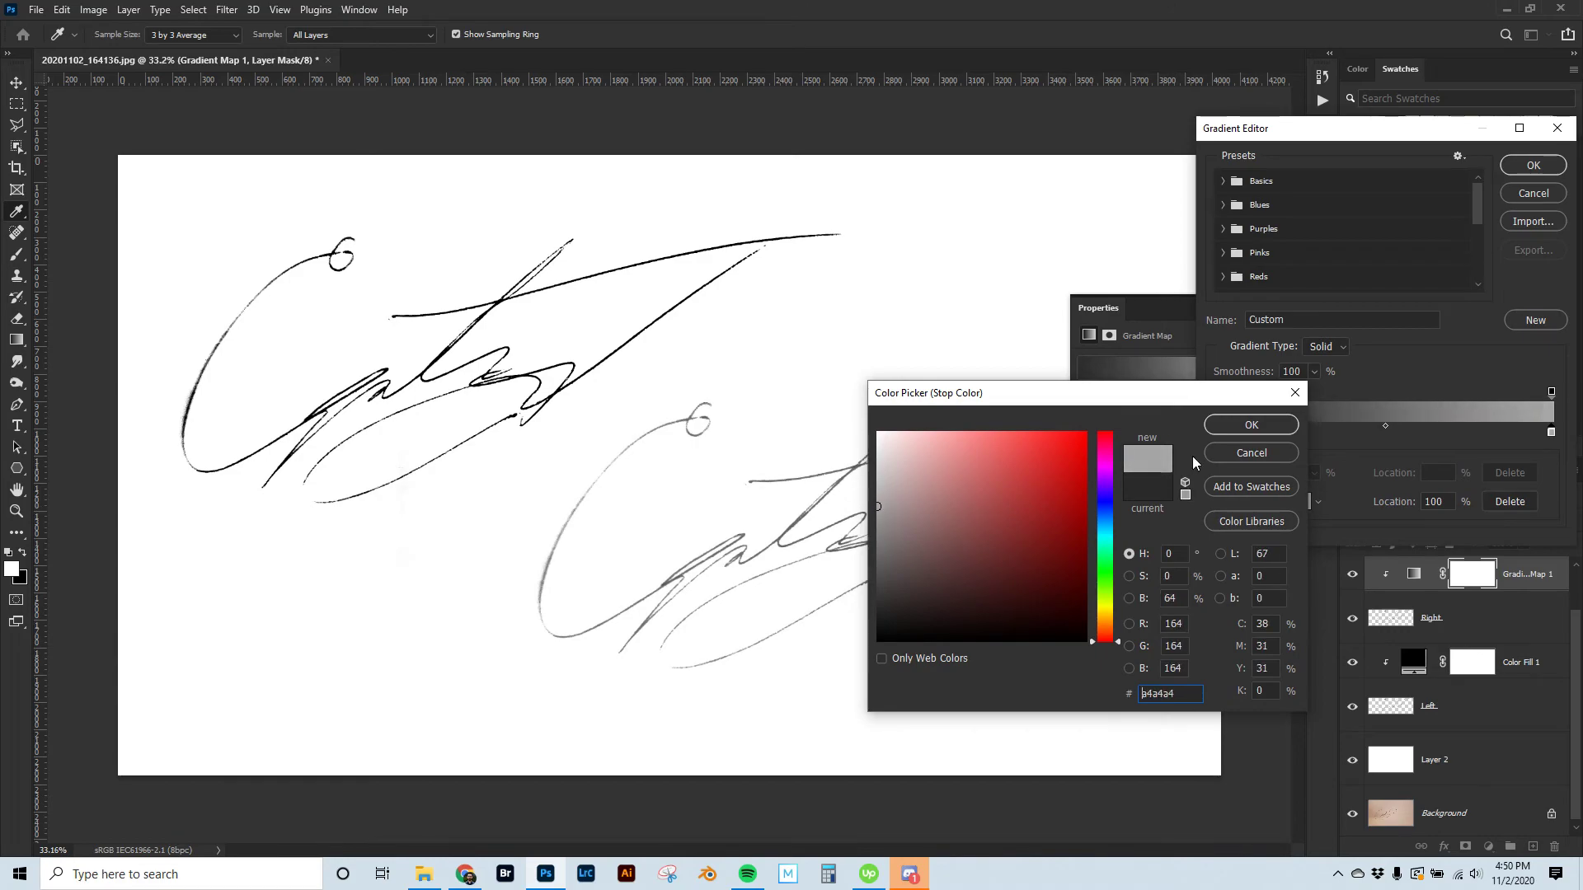
click(1247, 422)
click(1531, 166)
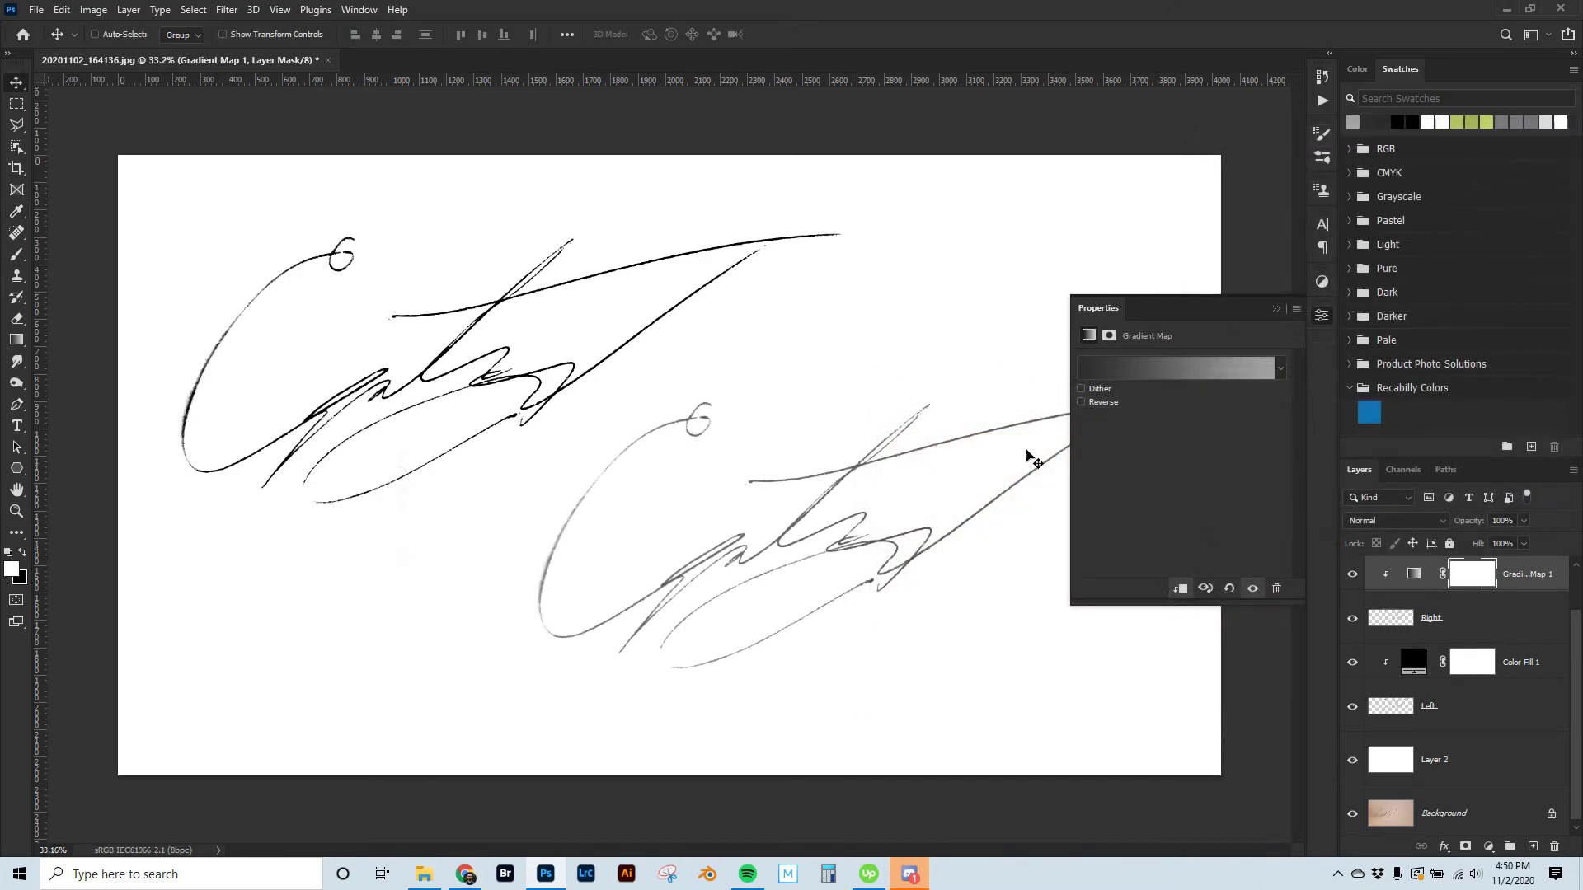
click(1275, 309)
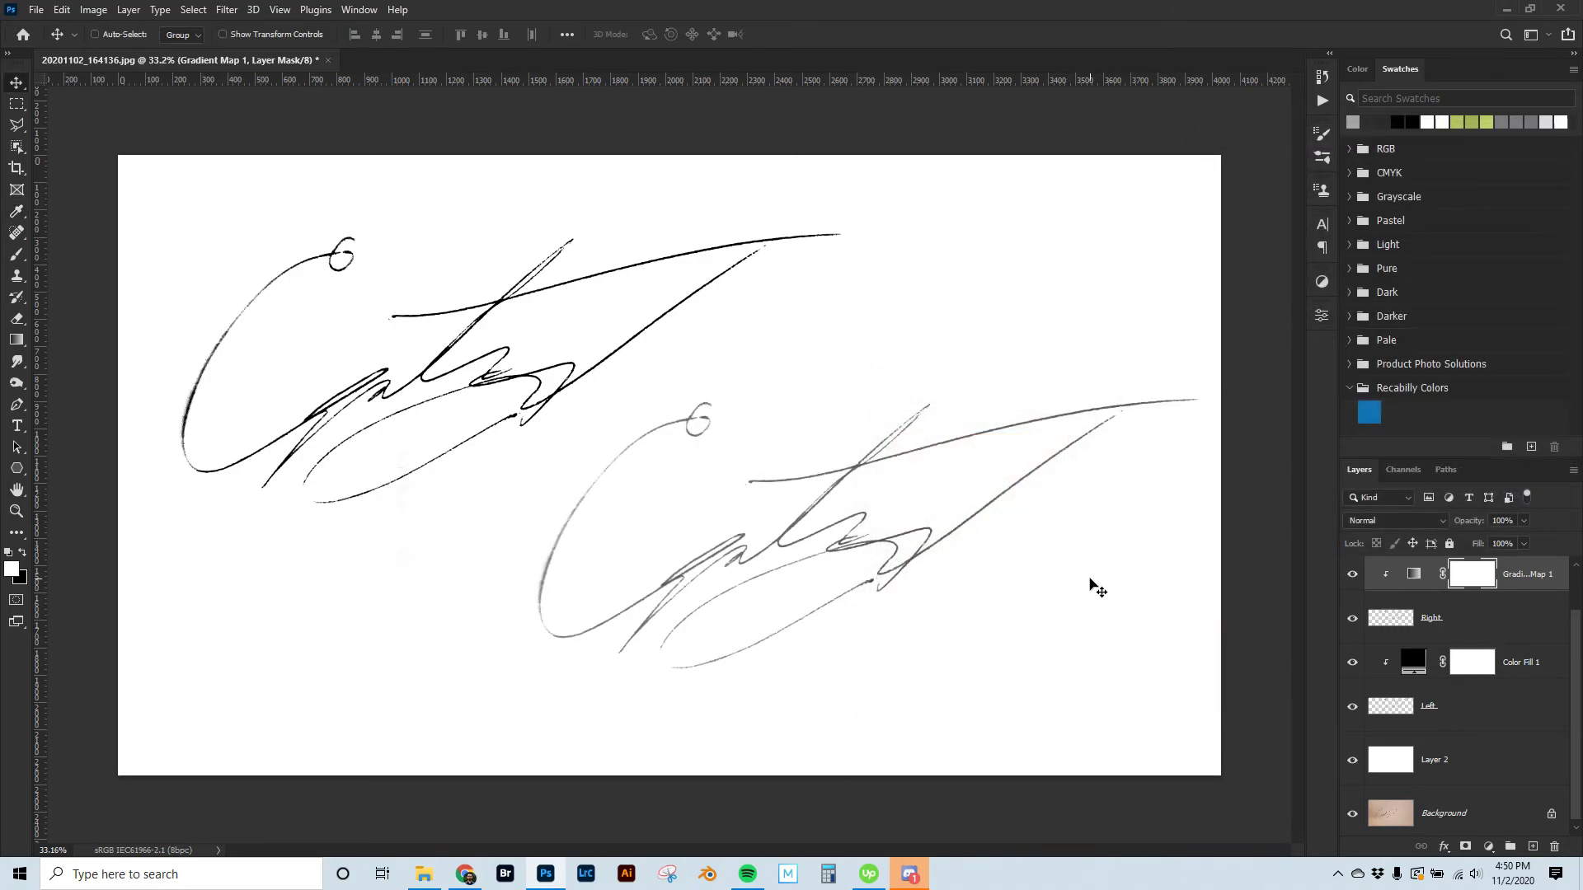
click(1514, 756)
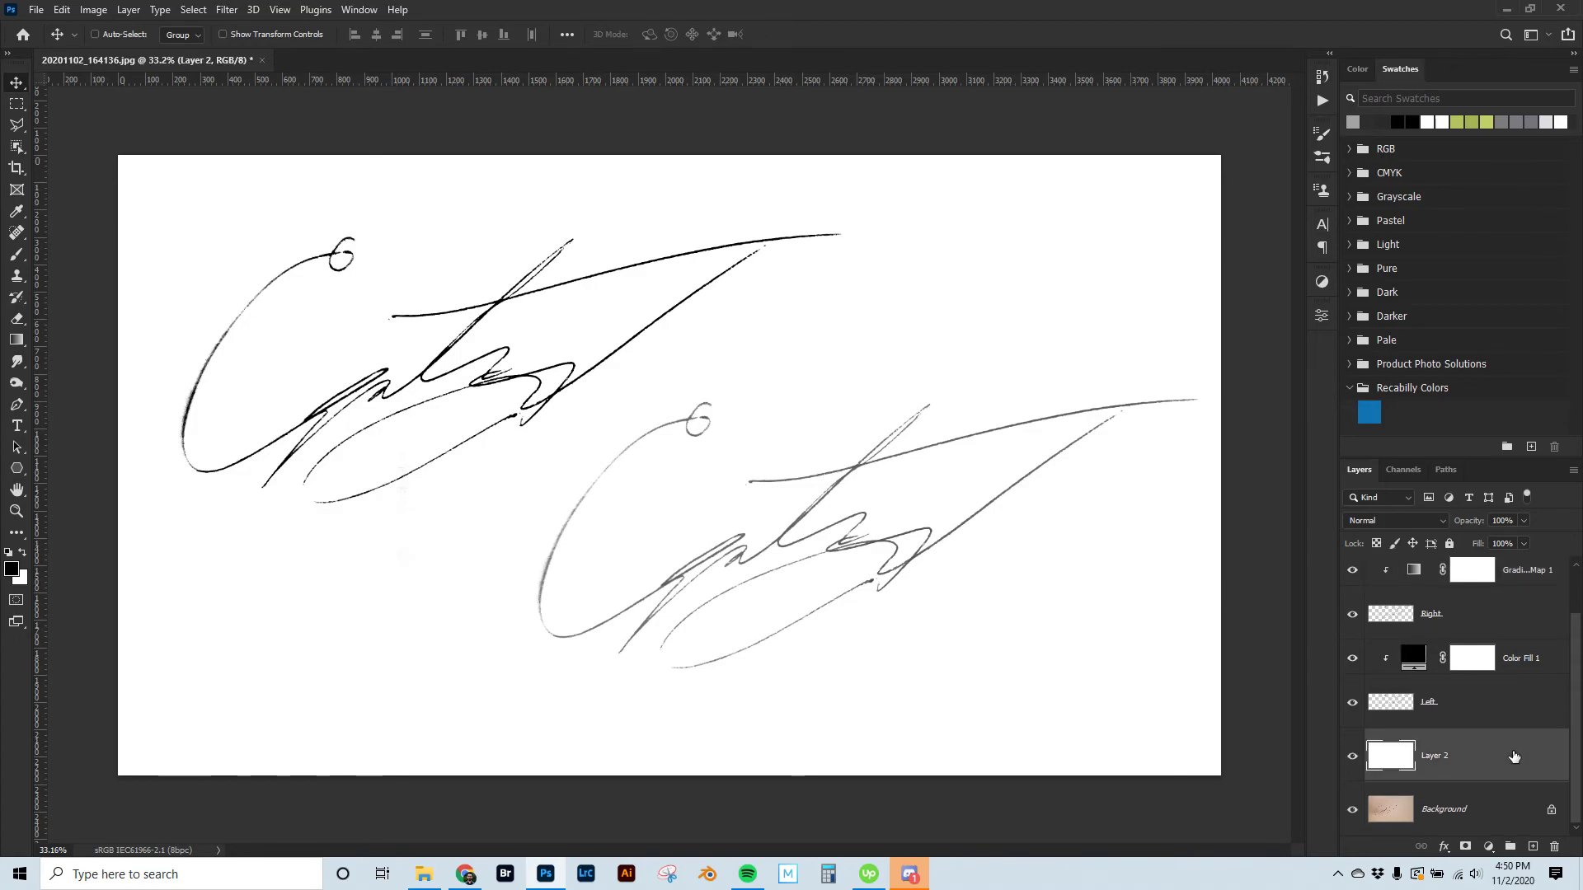
key(alt+BackSpace)
scroll(1041, 620, up, 5)
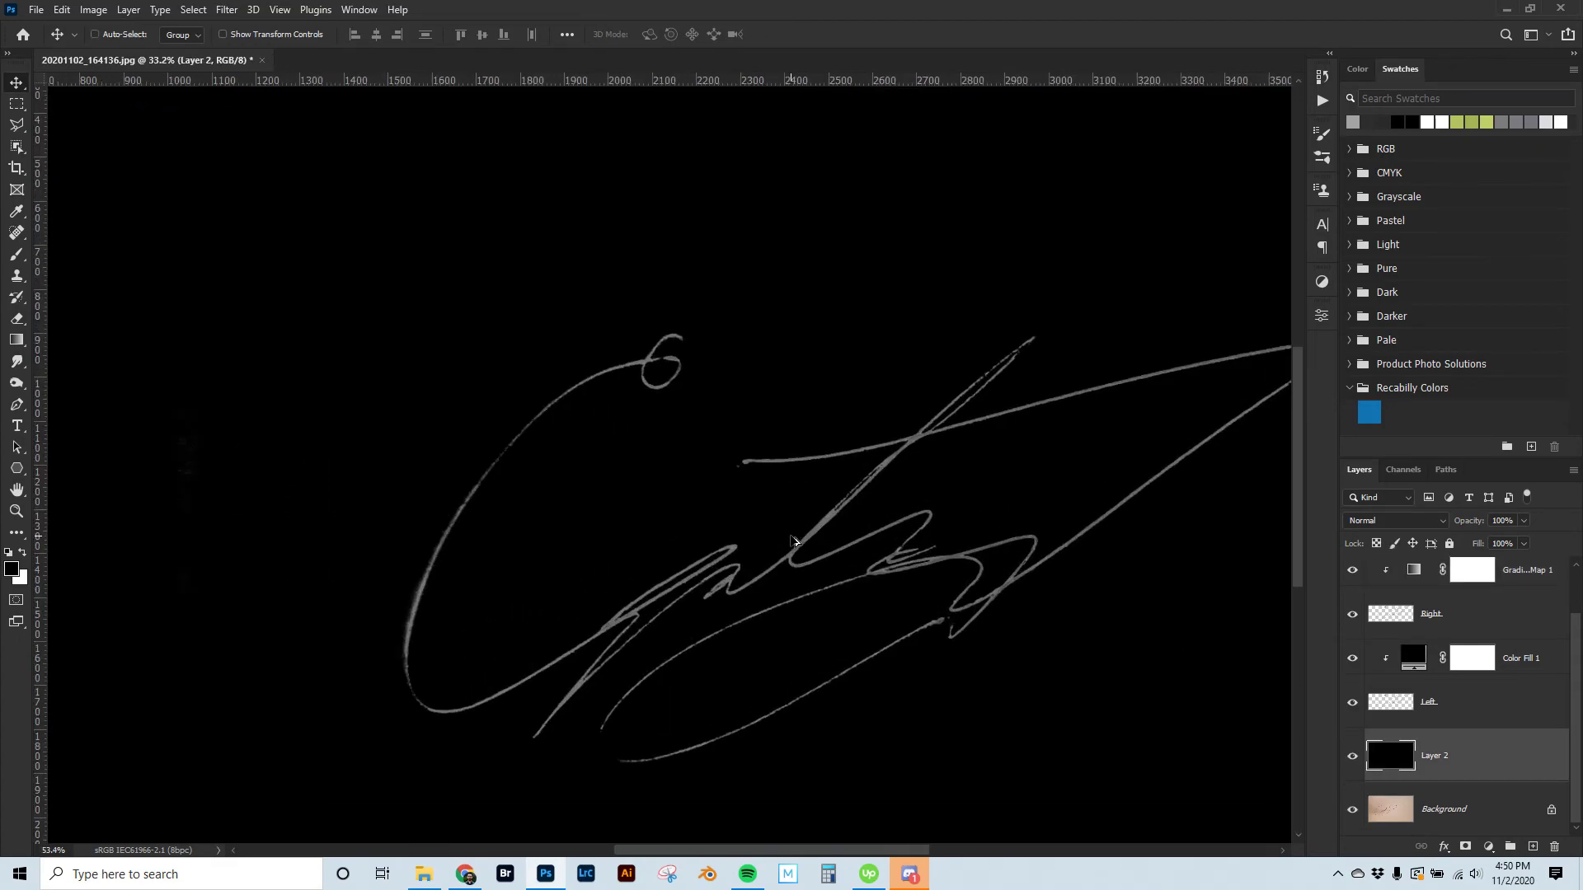
mouse_move(1067, 629)
mouse_down()
mouse_move(585, 700)
mouse_move(707, 608)
mouse_move(1050, 448)
mouse_up()
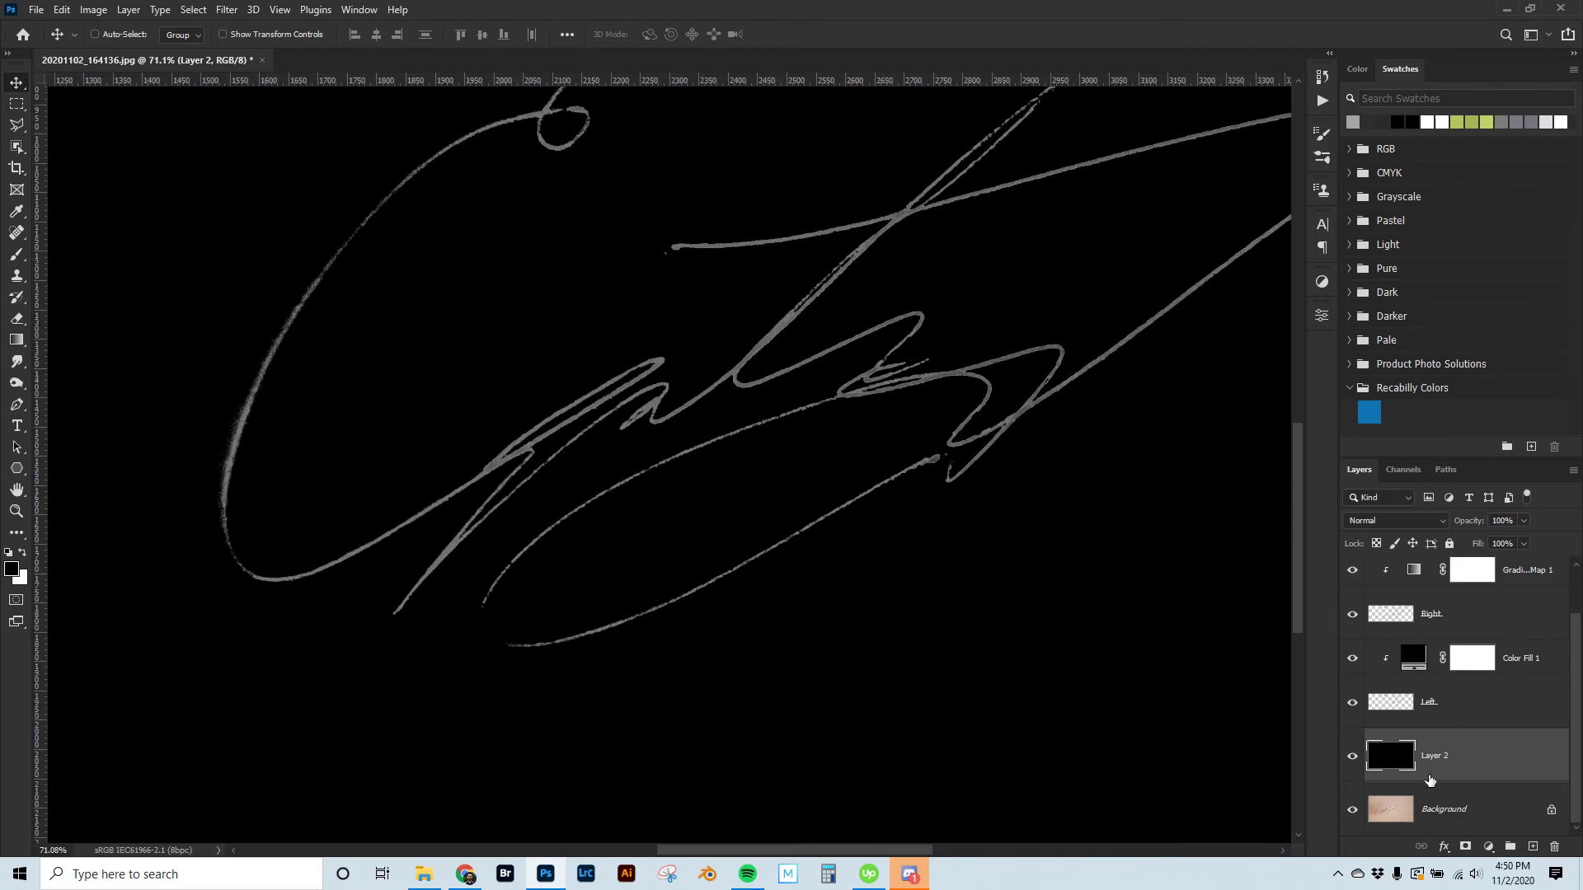
key(ctrl+BackSpace)
scroll(837, 311, down, 5)
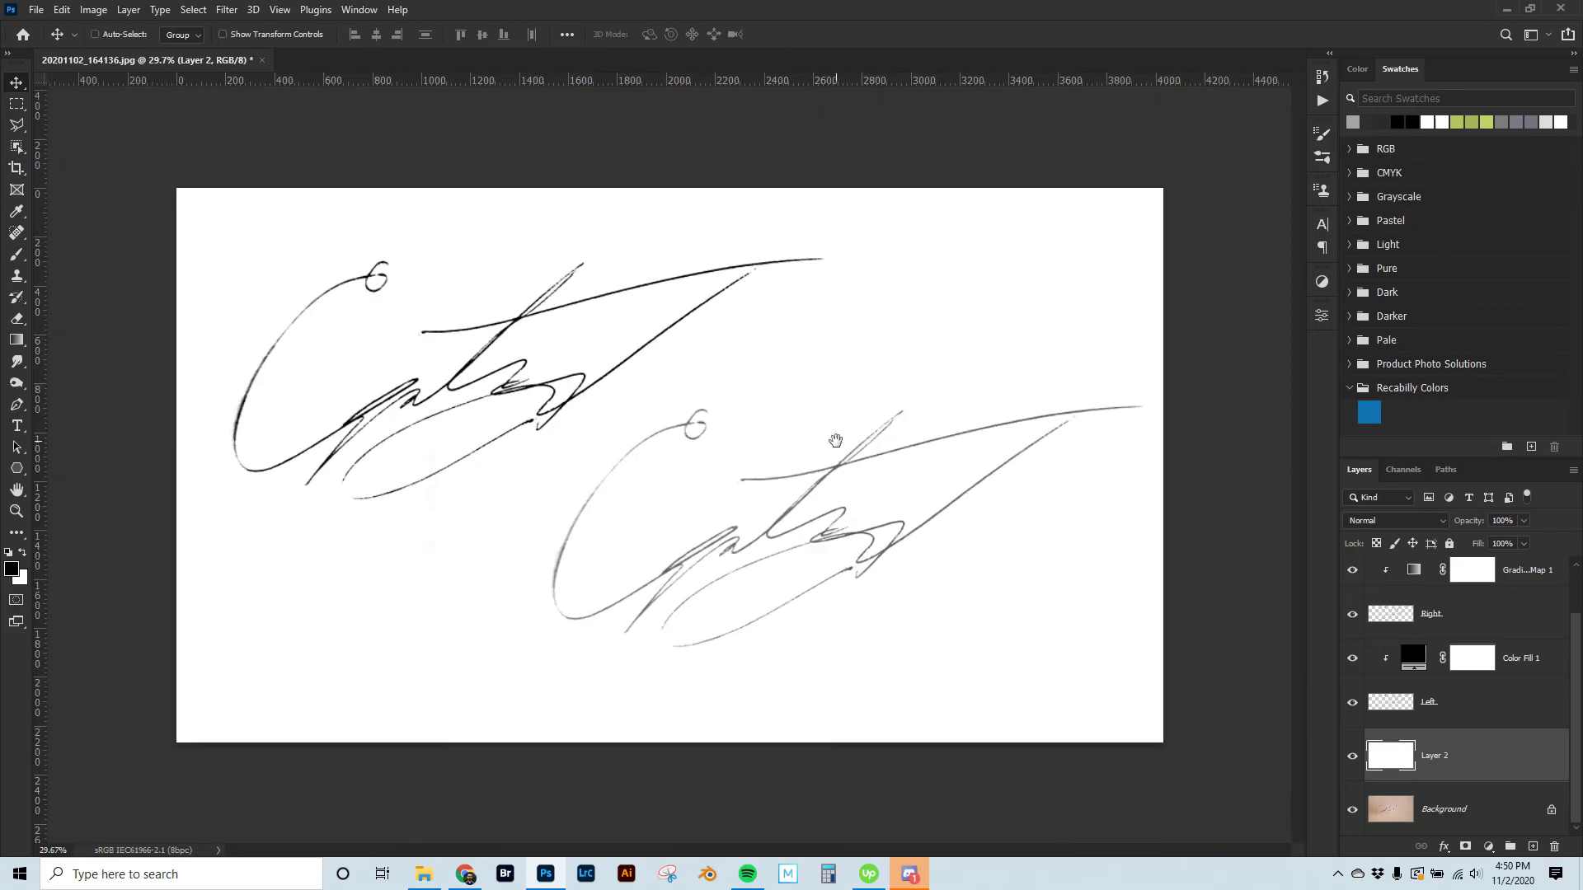
click(1352, 811)
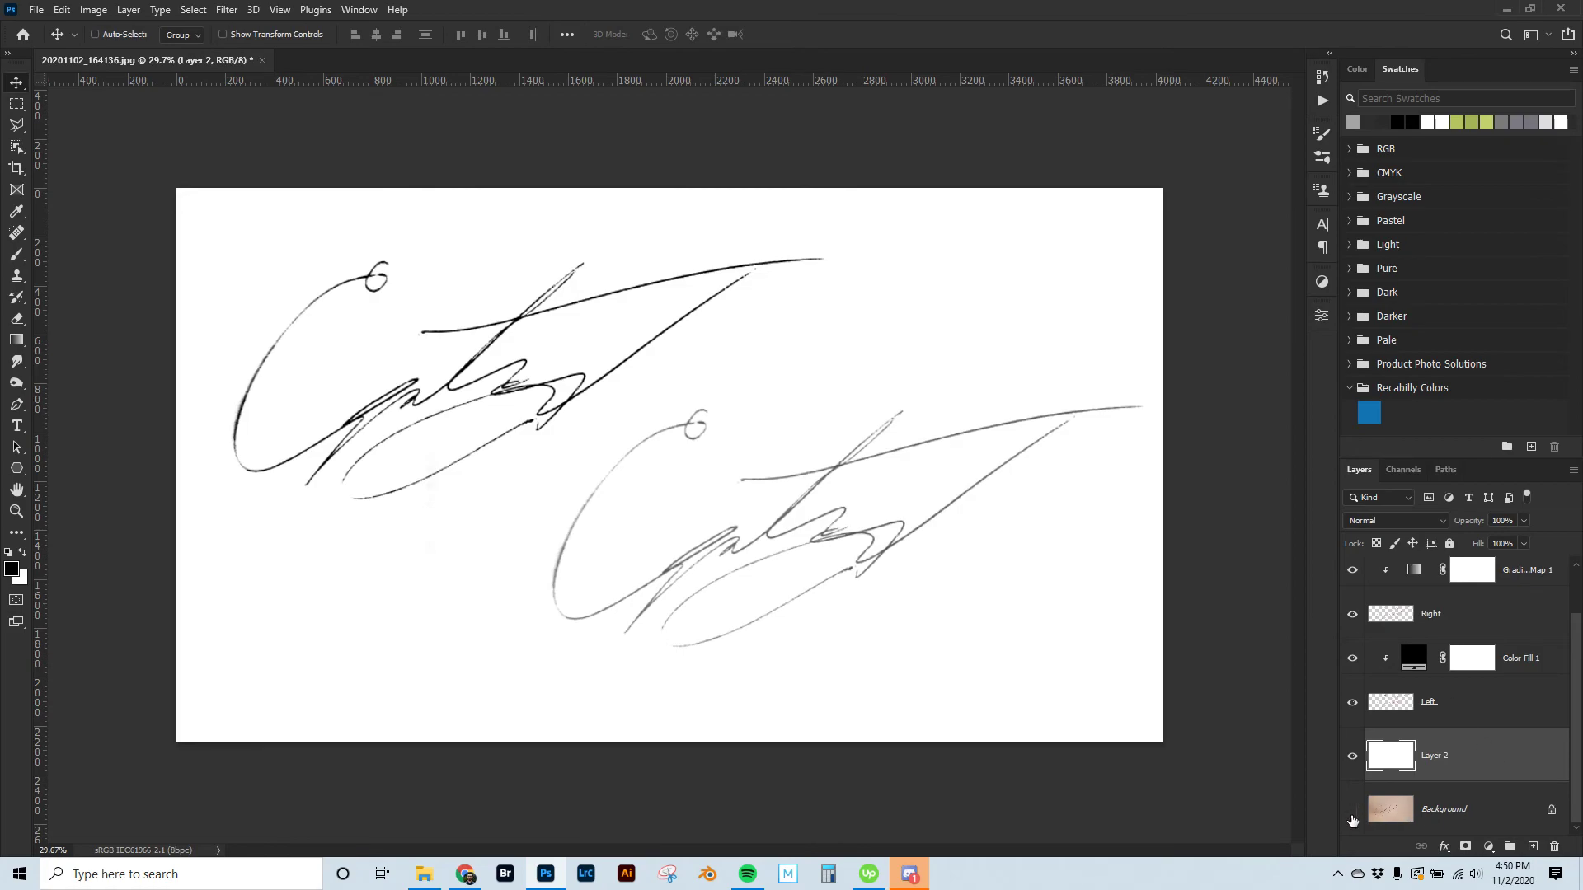
alt+click(1352, 813)
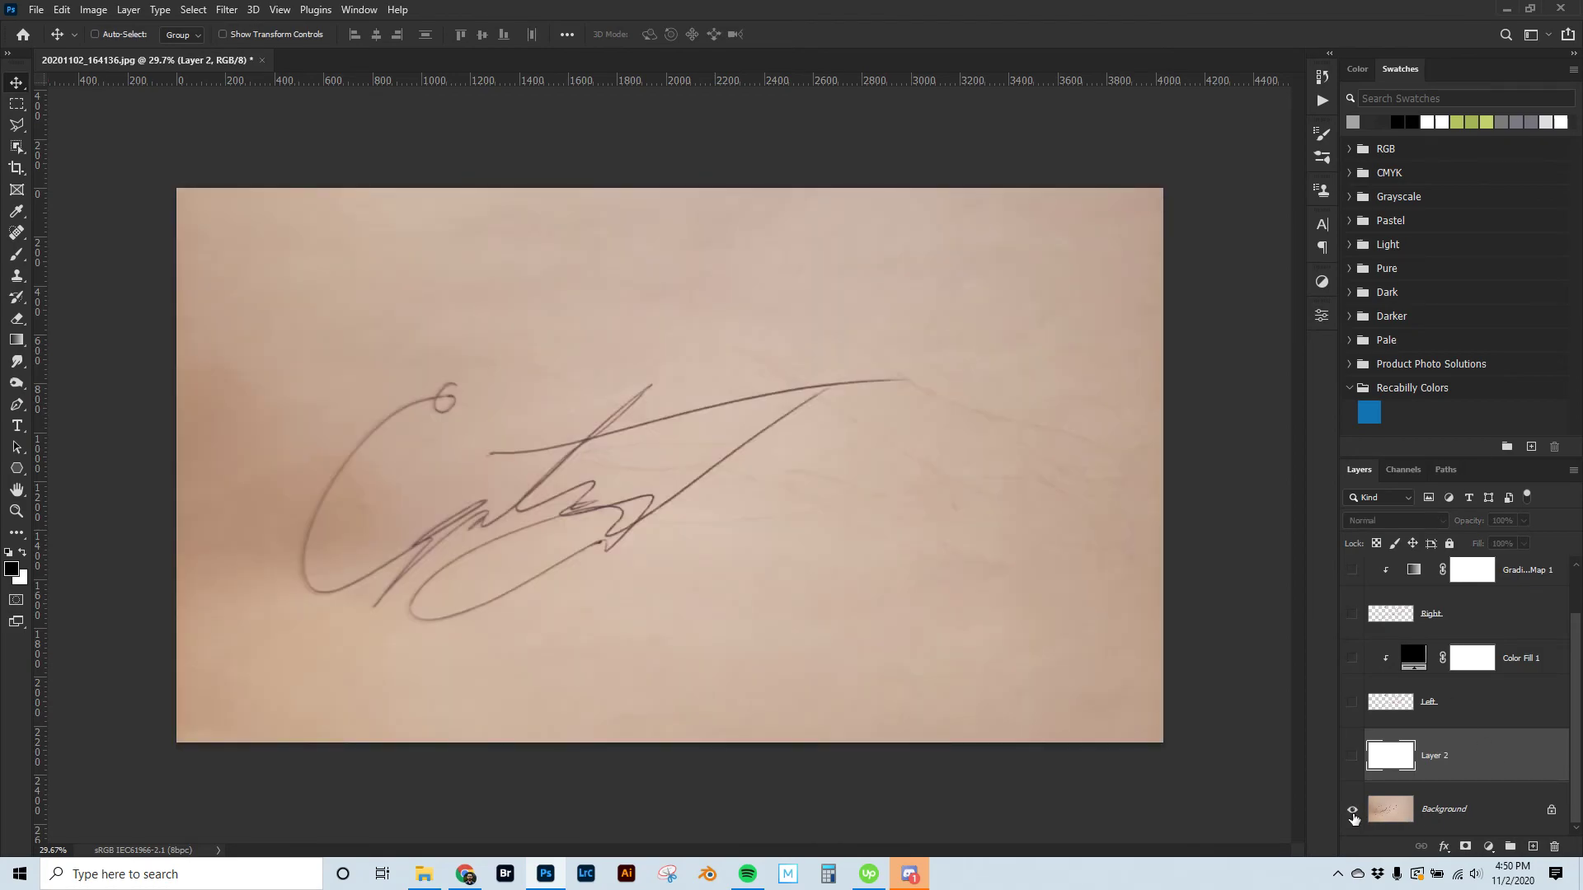
alt+click(1353, 815)
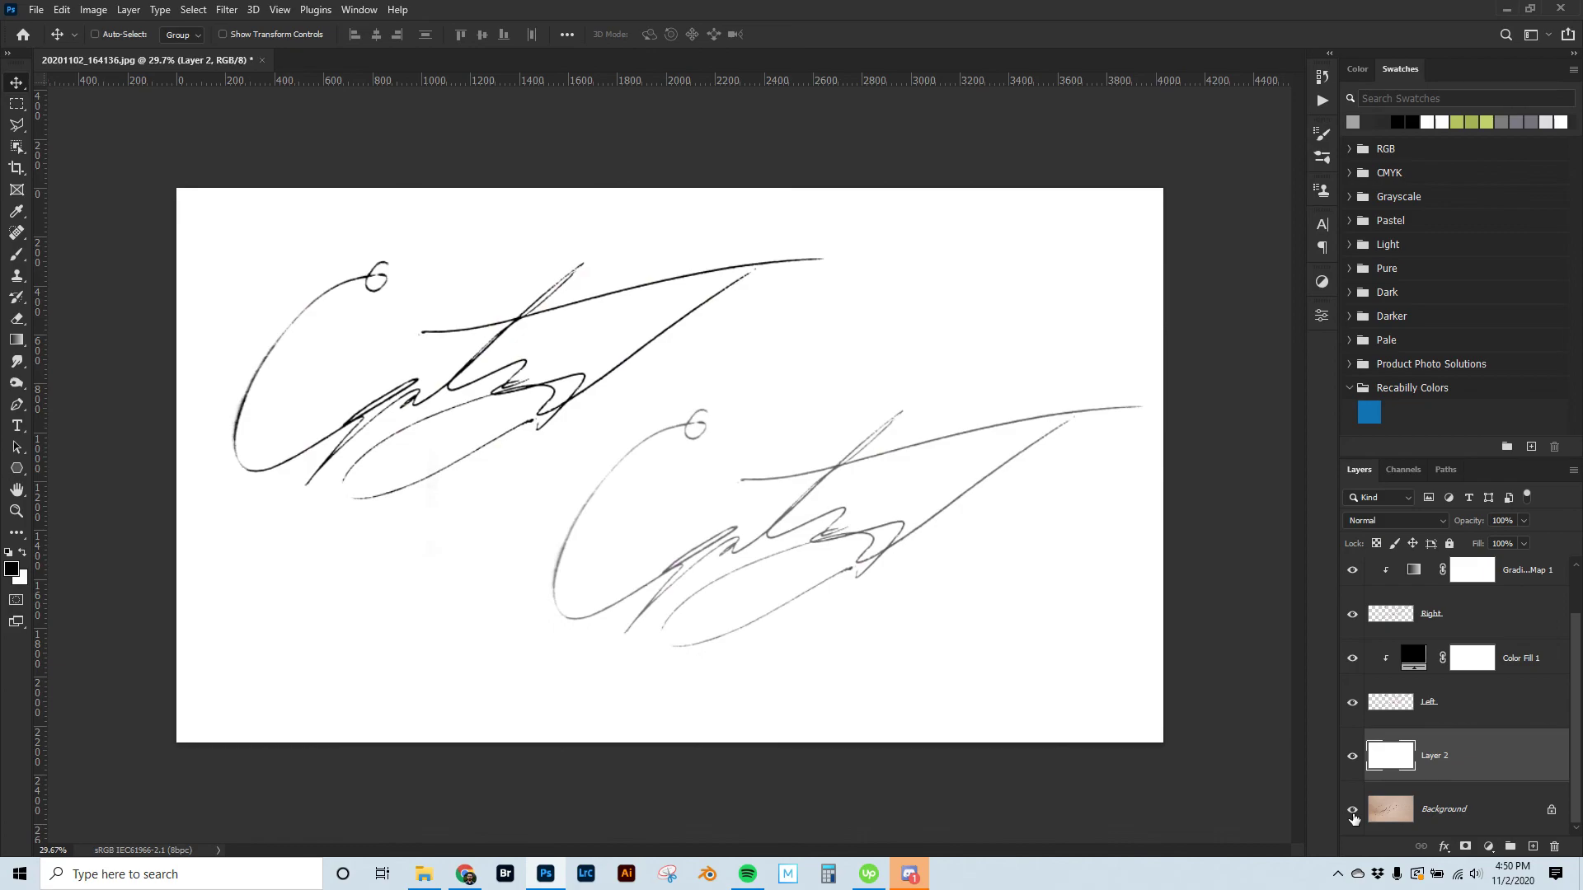